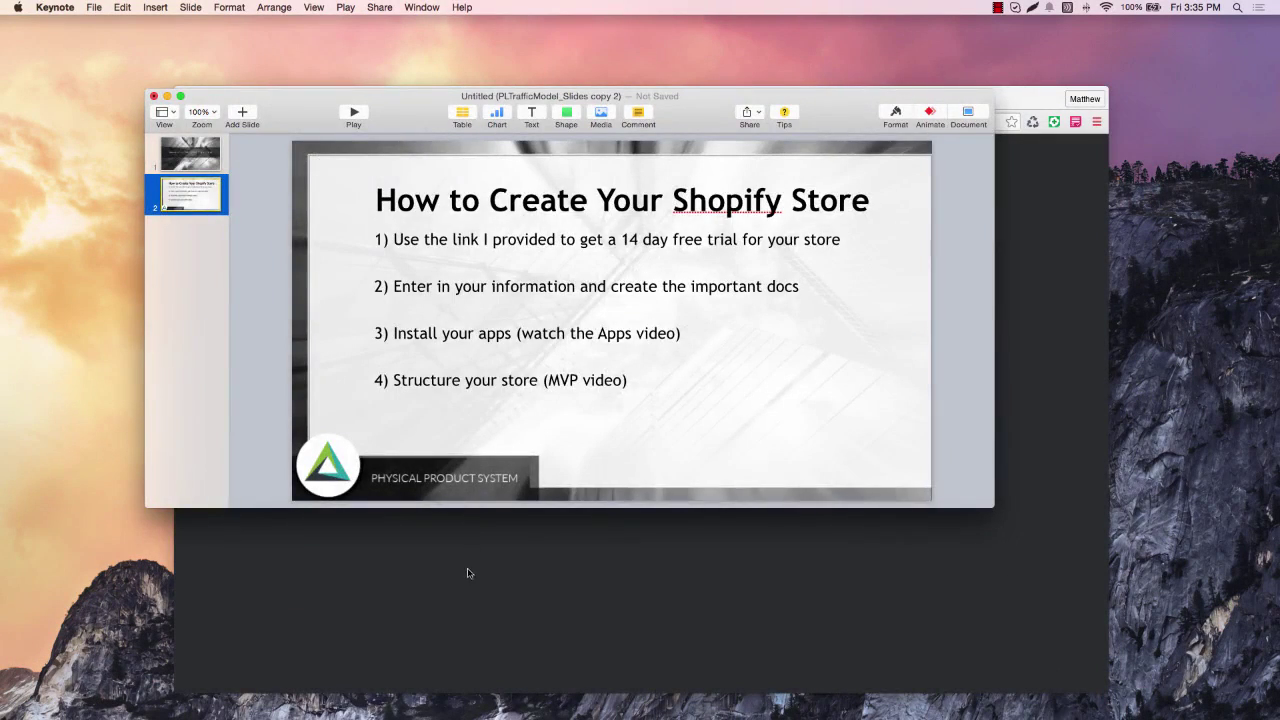
Bring the Chrome Shopify signup page to the front and maximise the browser window.
left_click(467, 573)
double_click(423, 106)
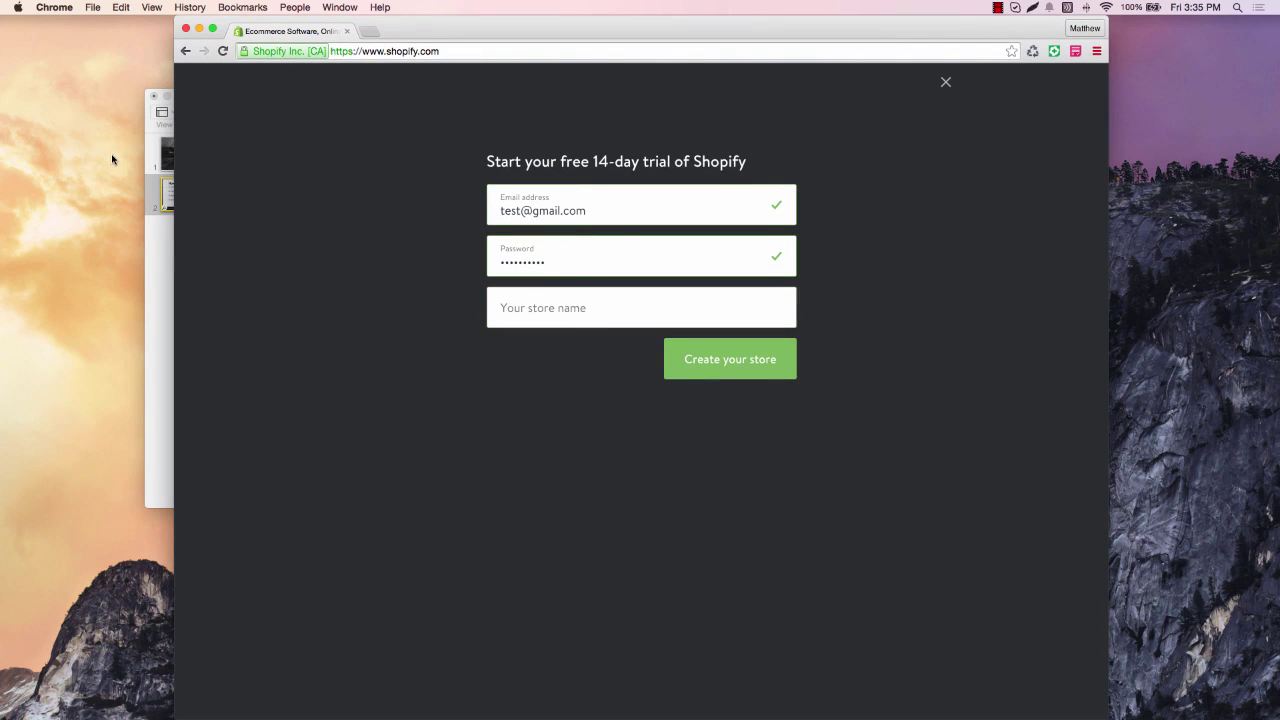
left_click_drag(175, 62, 43, 66)
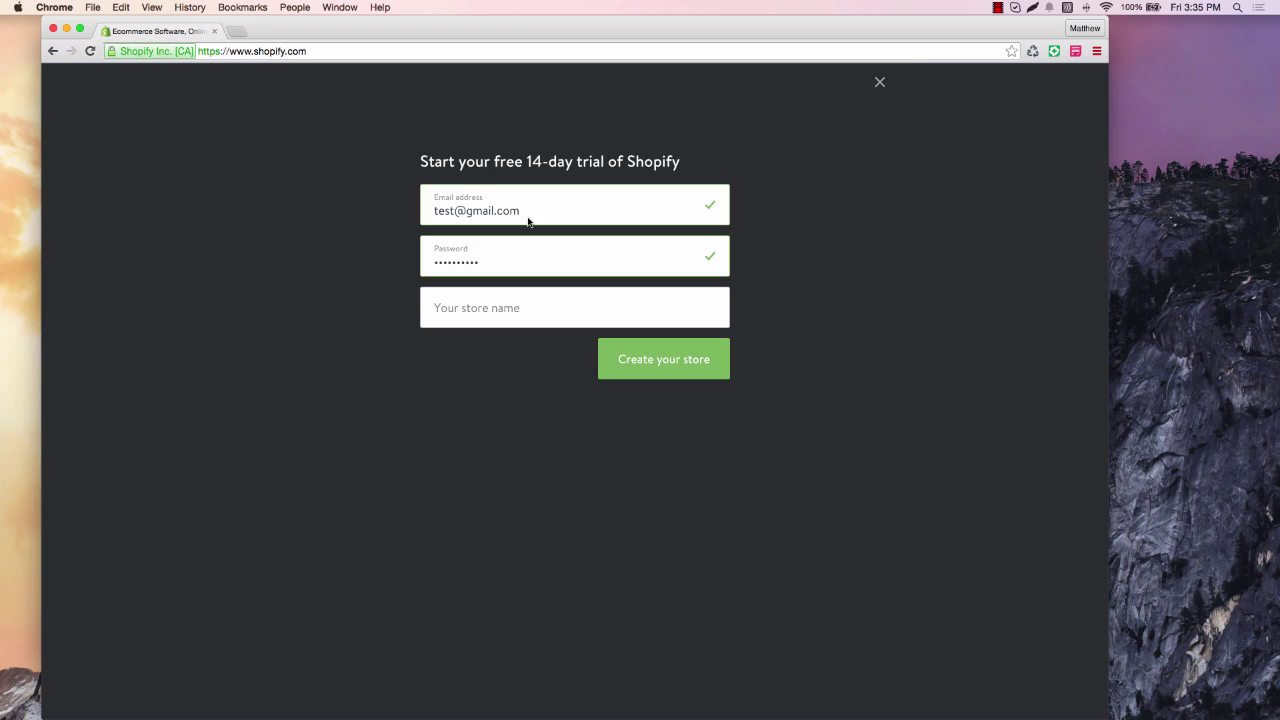
Enter test11223 as the store name after test123 is rejected, and create the store.
left_click(491, 318)
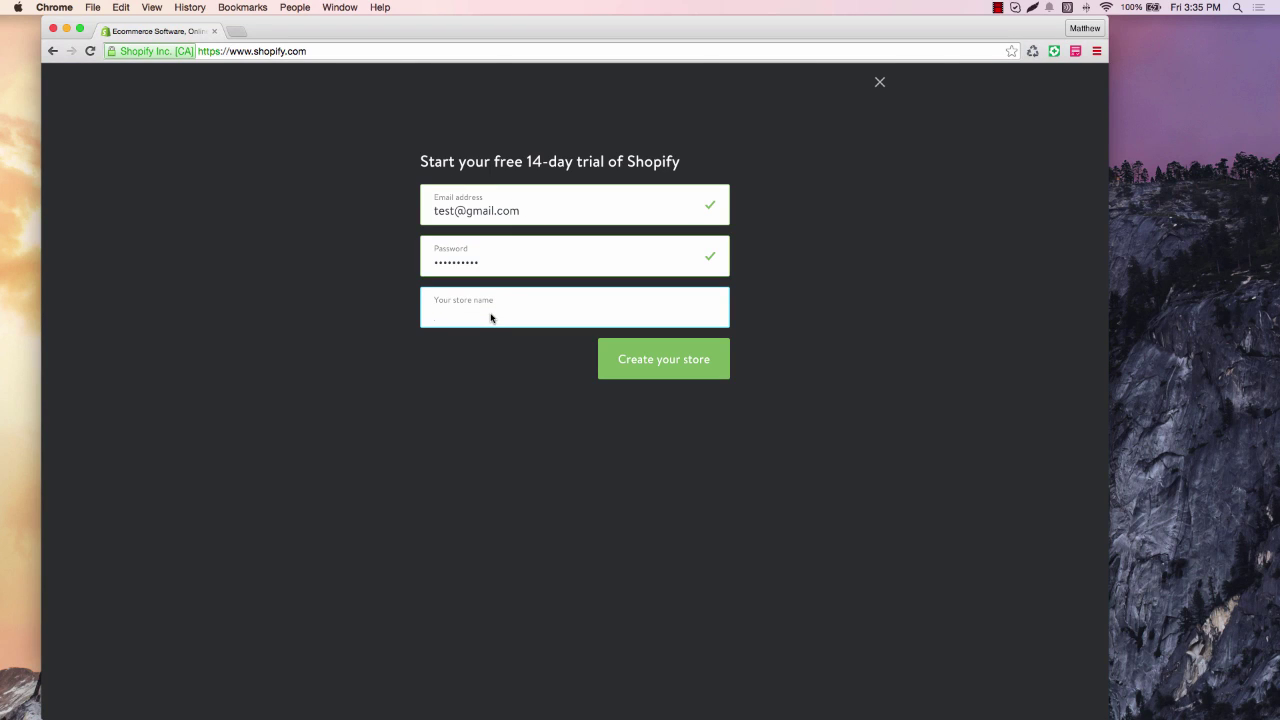
type("test123")
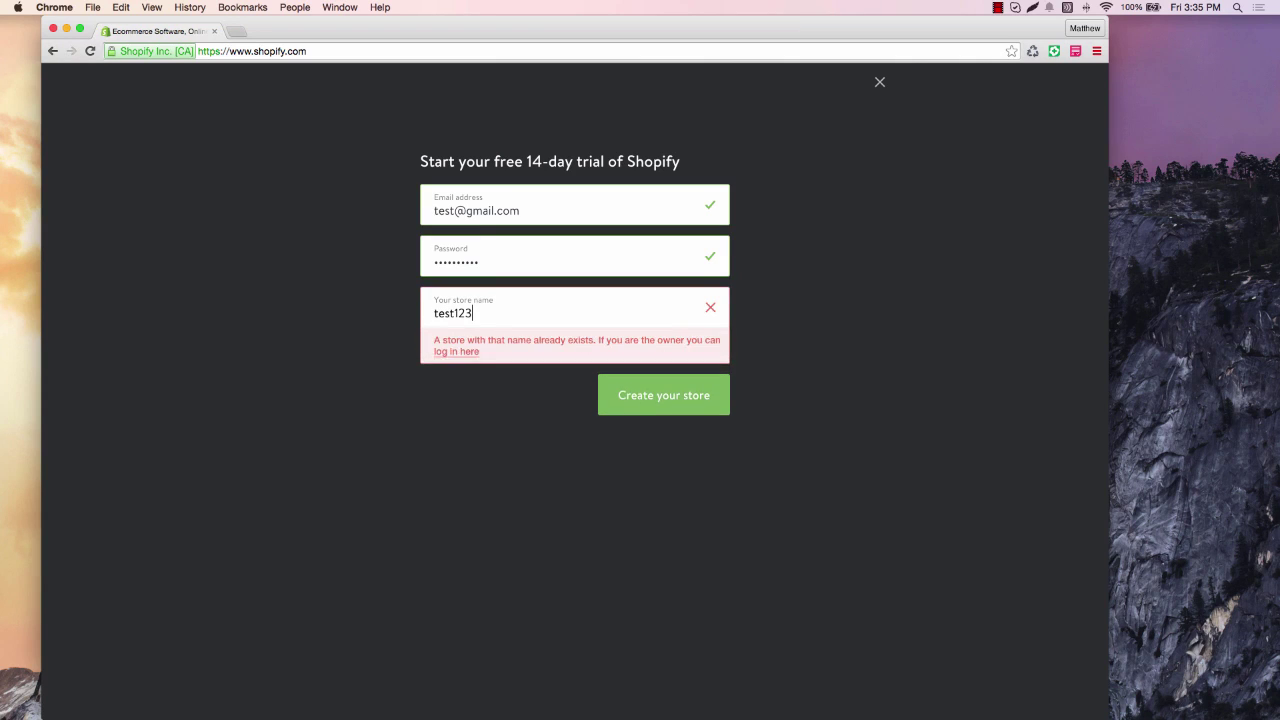
key("BackSpace")
key("BackSpace")
type("1223")
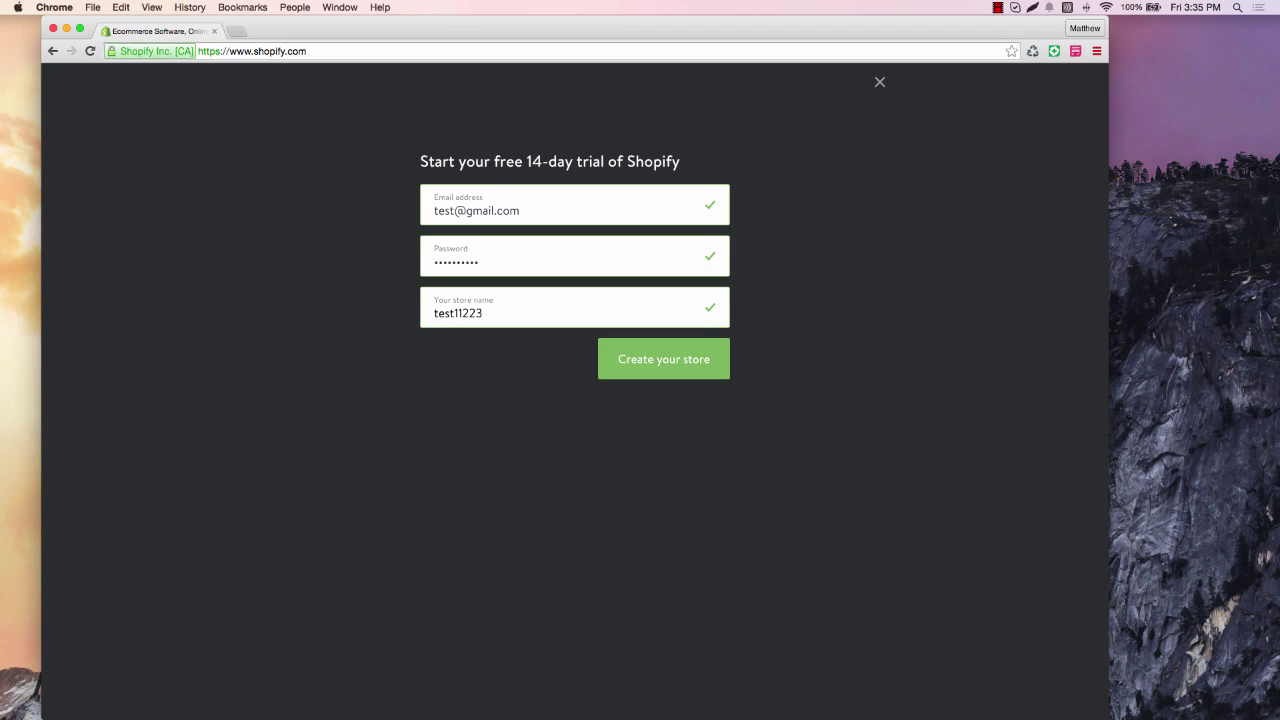
left_click(678, 362)
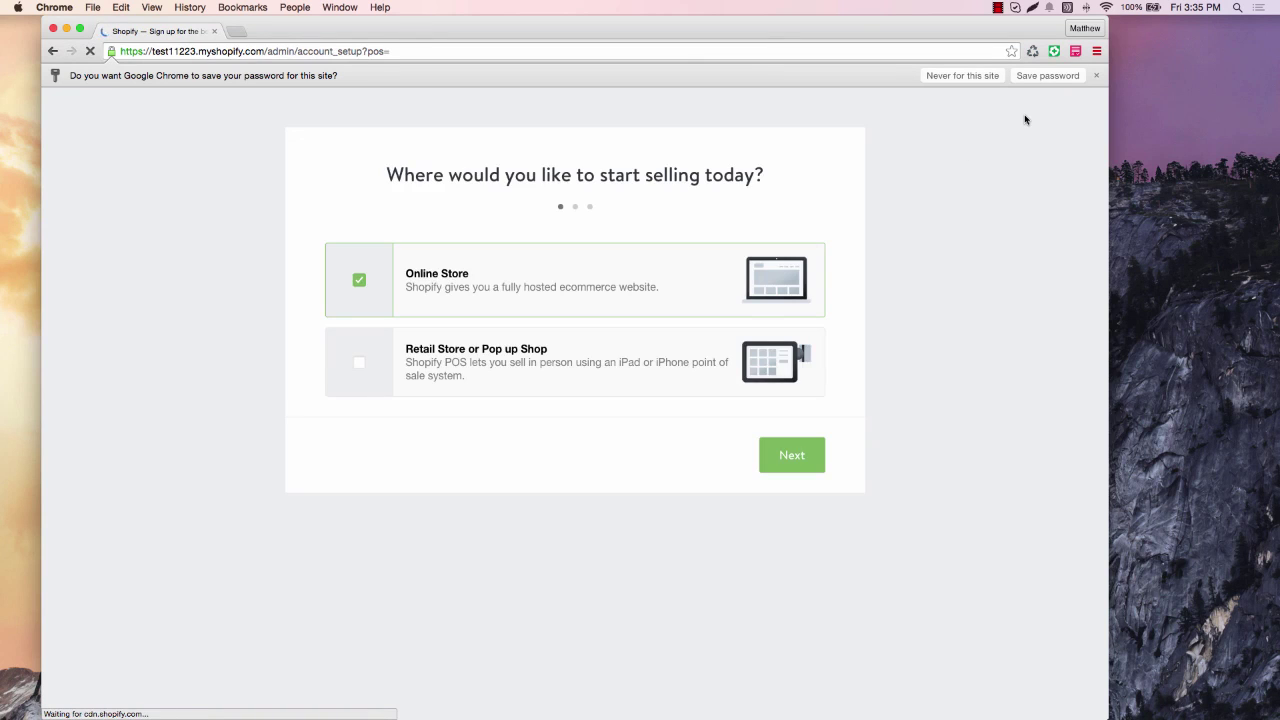
Choose Online Store, then enter the owner's first and last name, street address 345 test and ZIP 63017.
left_click(810, 455)
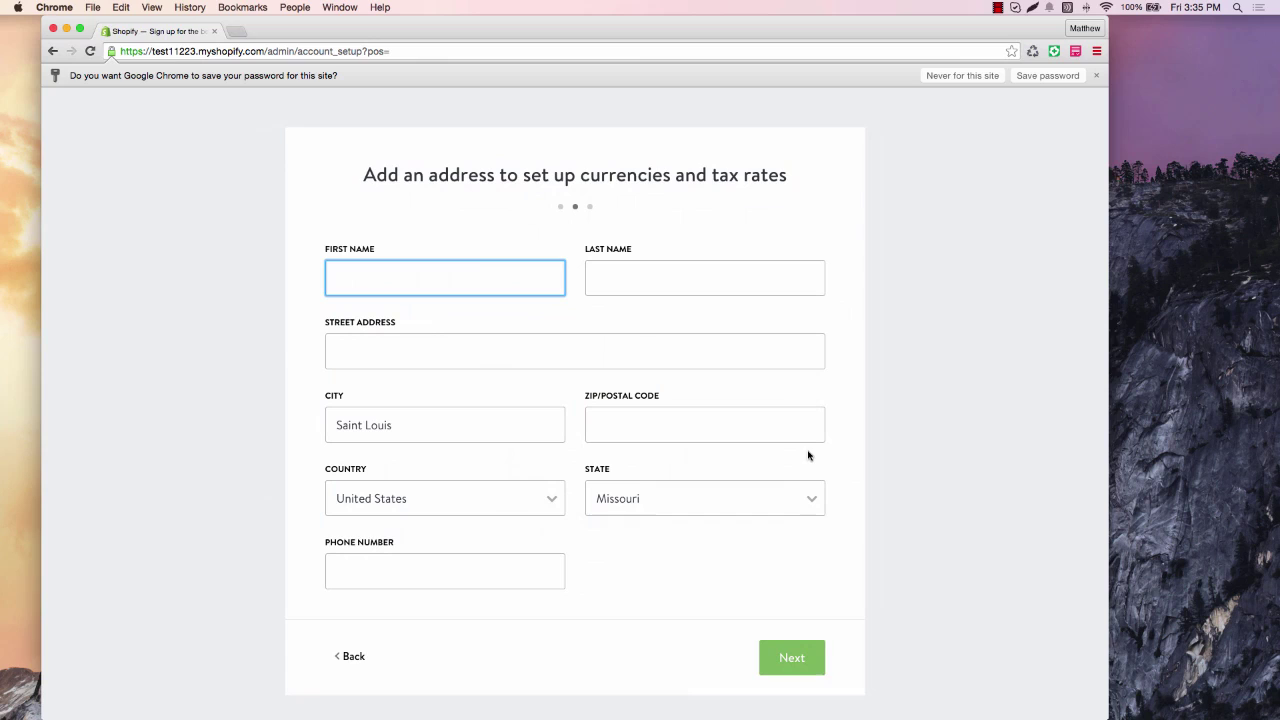
type("test")
key("Tab")
type("test")
key("BackSpace")
key("BackSpace")
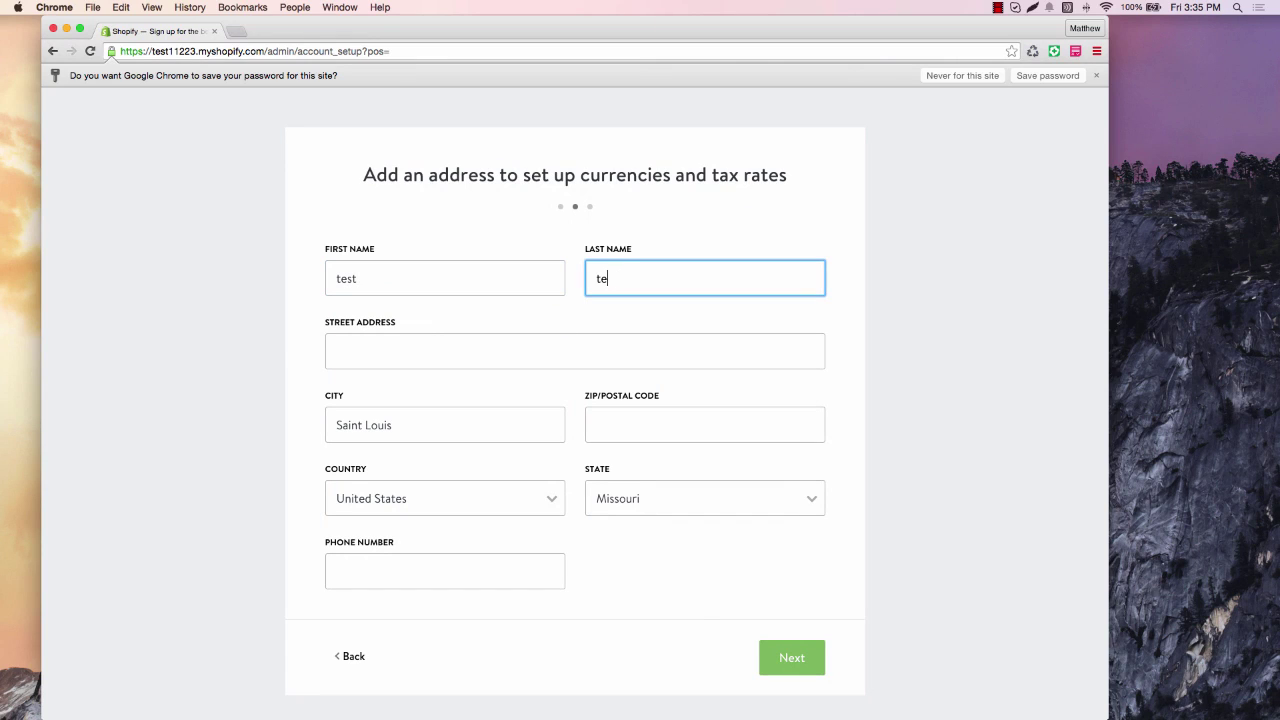
type("st")
key("Tab")
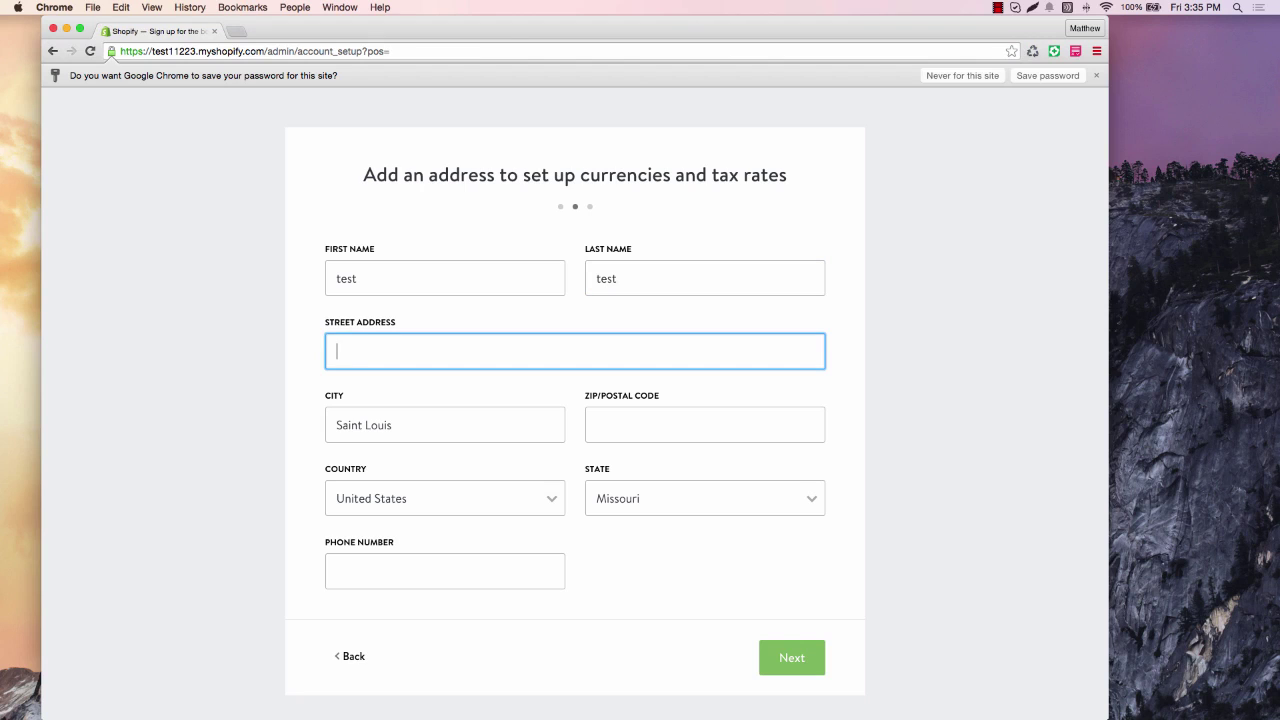
type("345 test")
key("Tab")
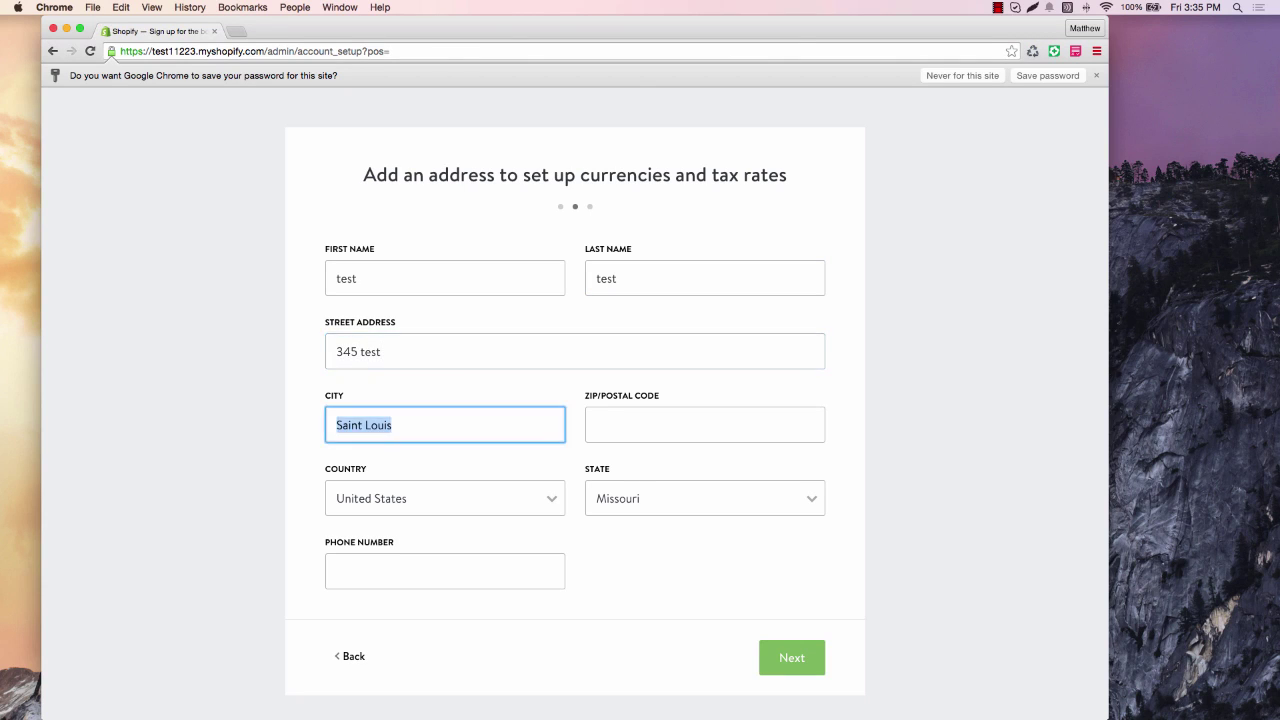
key("Tab")
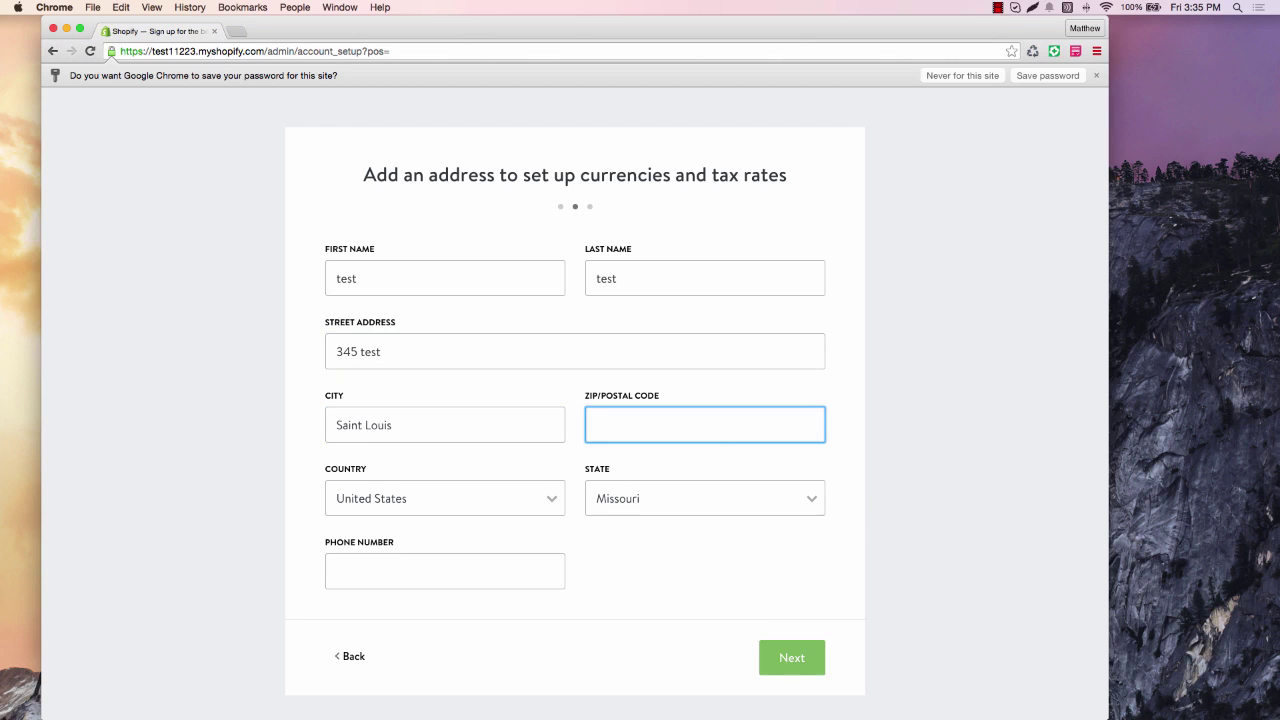
type("63017")
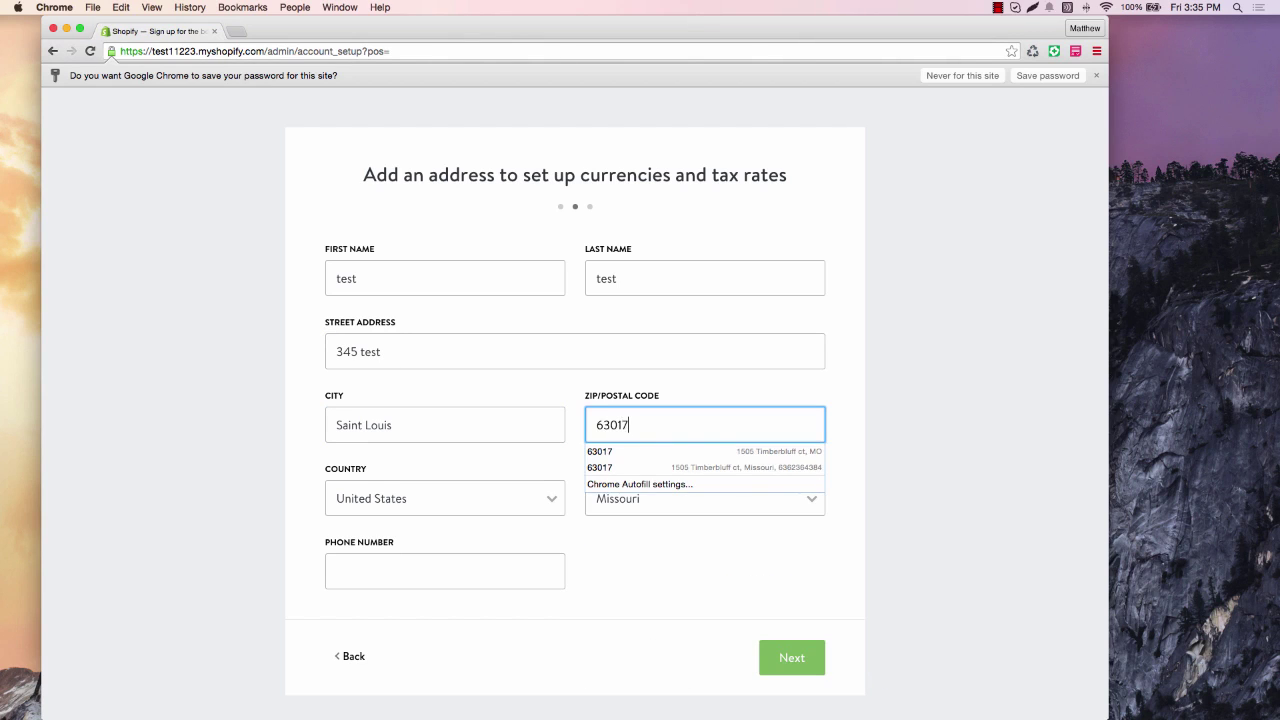
key("Tab")
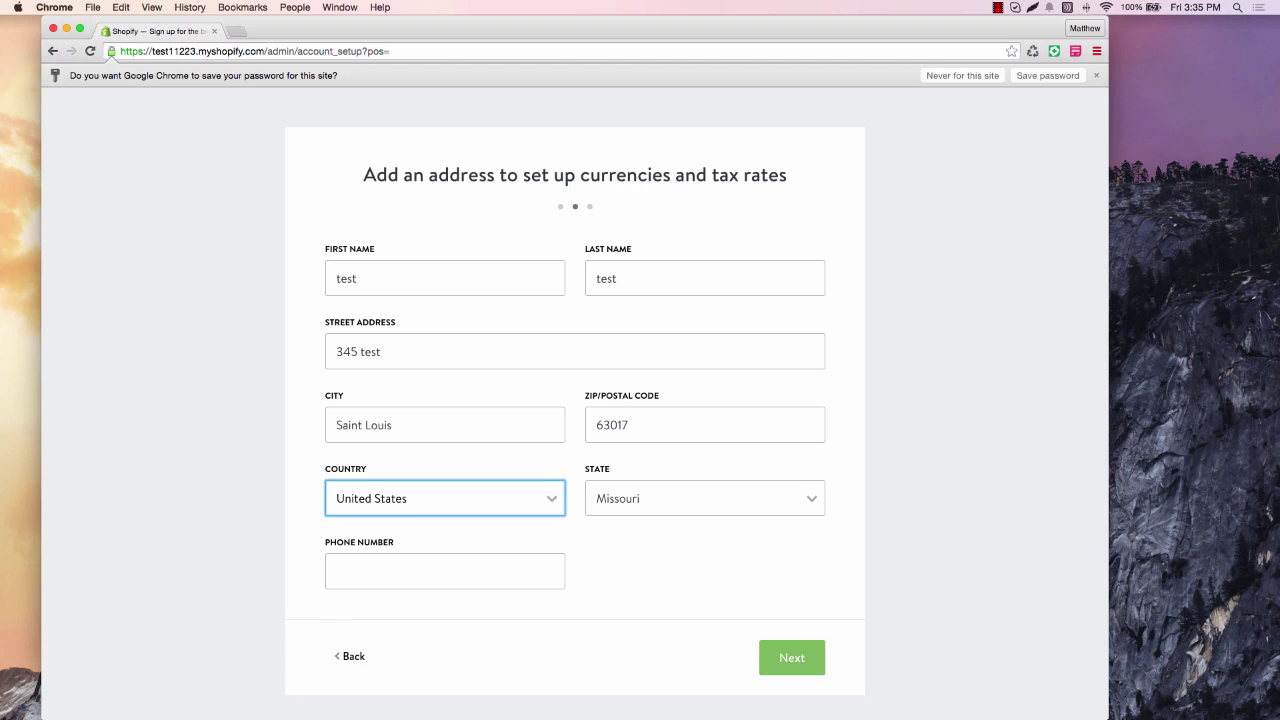
Add the business phone number, leave the already-selling question unanswered, and enter the store.
left_click(494, 572)
type("666")
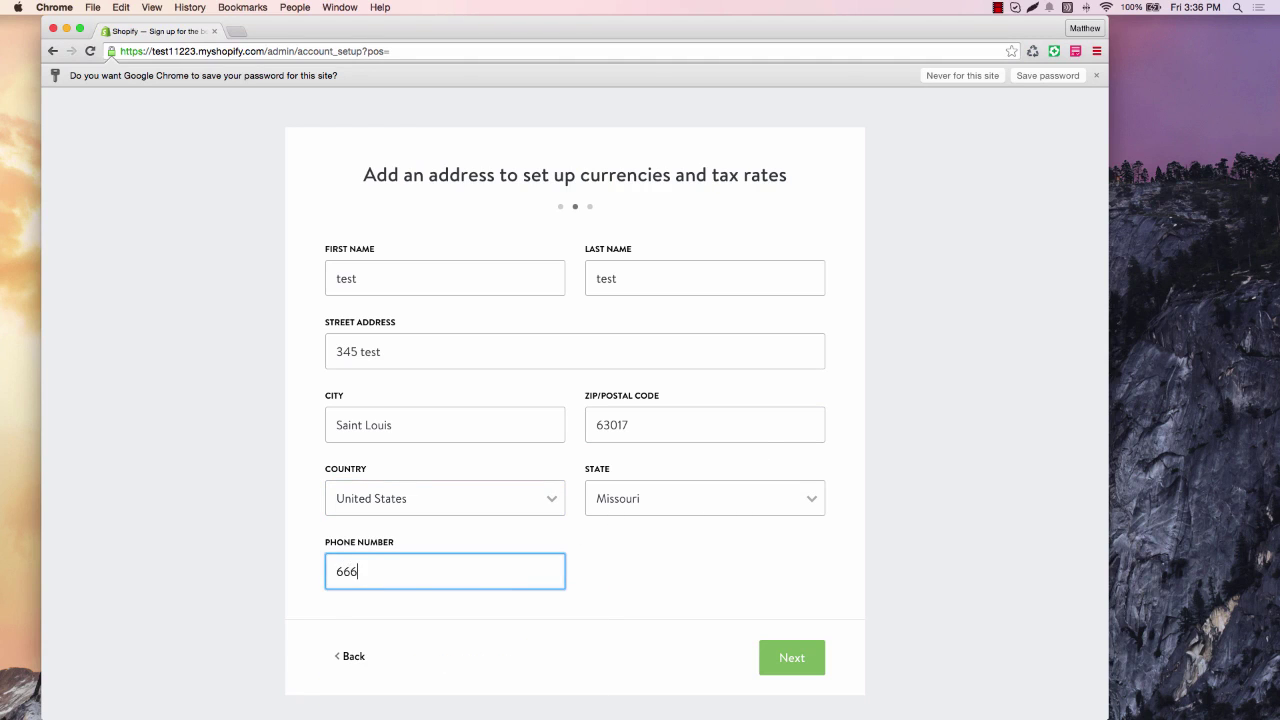
type("6666666")
left_click(791, 658)
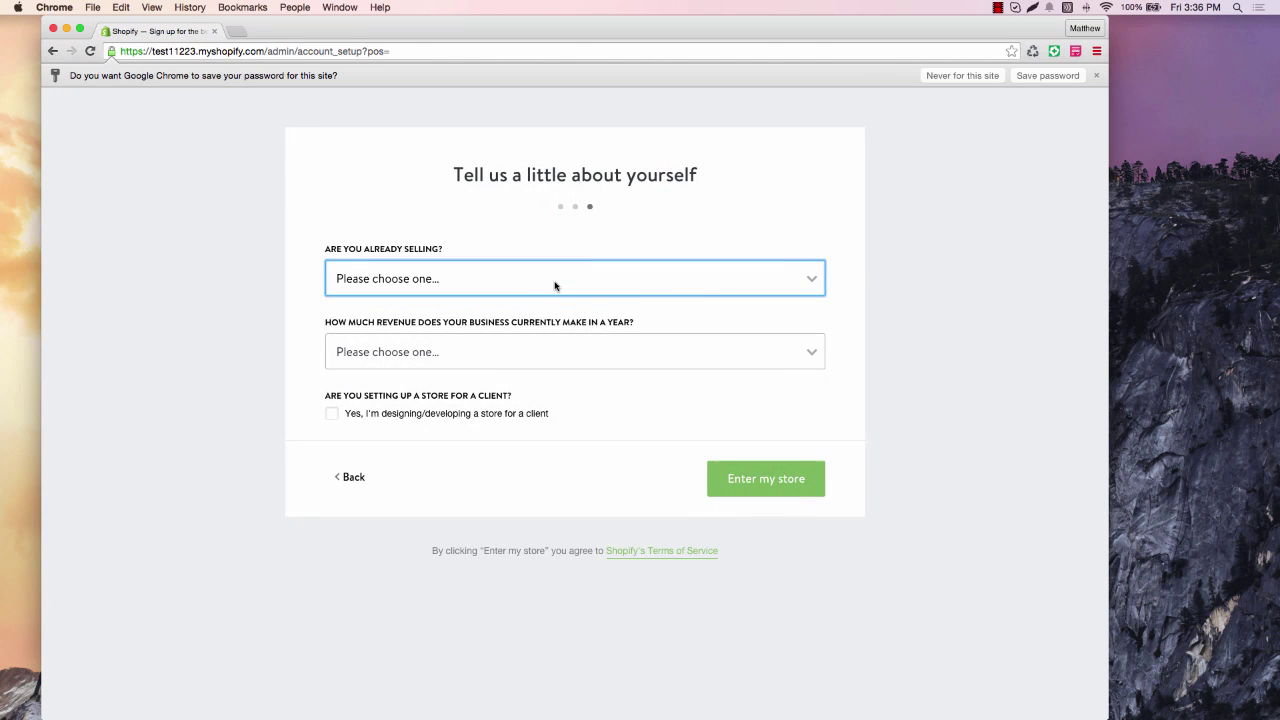
left_click(567, 289)
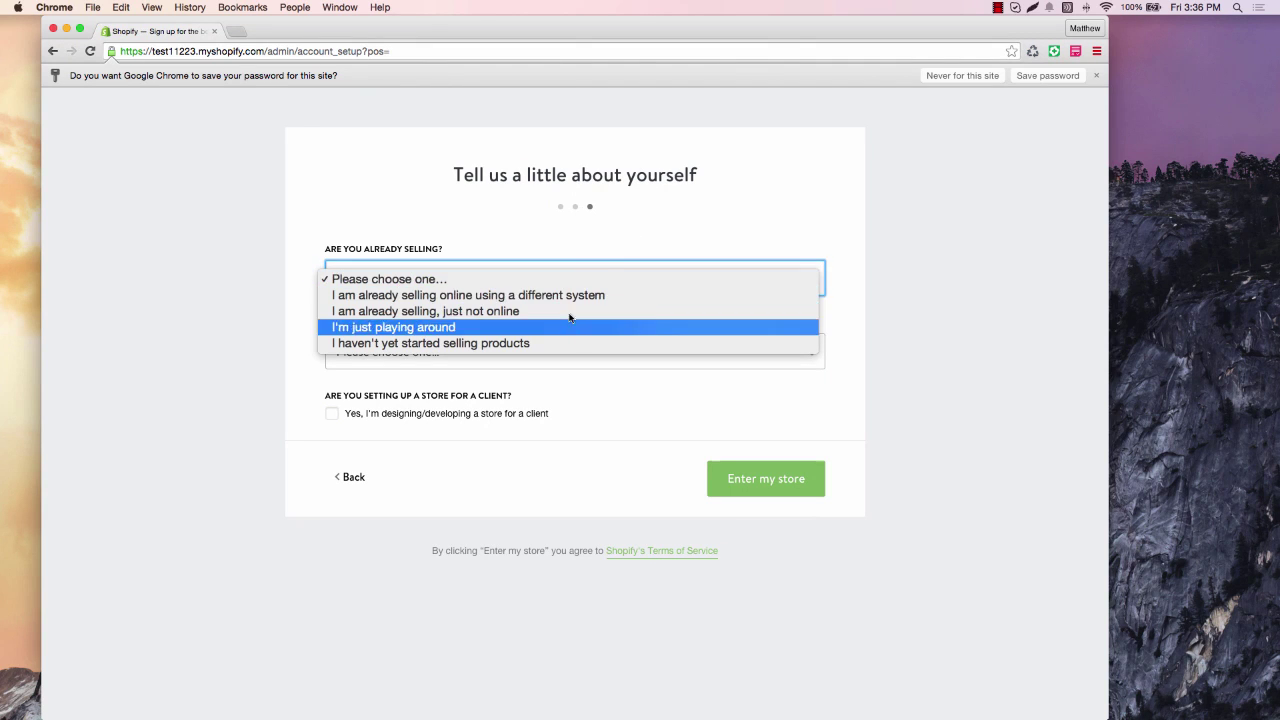
left_click(620, 262)
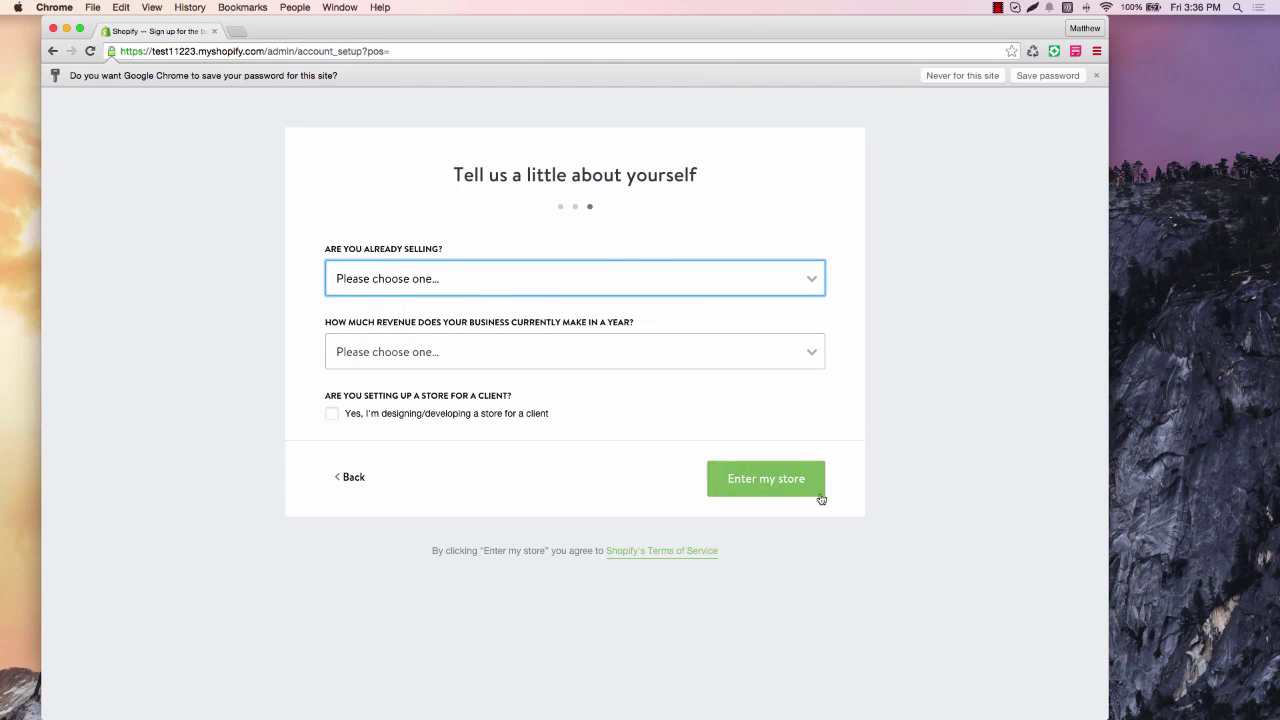
left_click(791, 484)
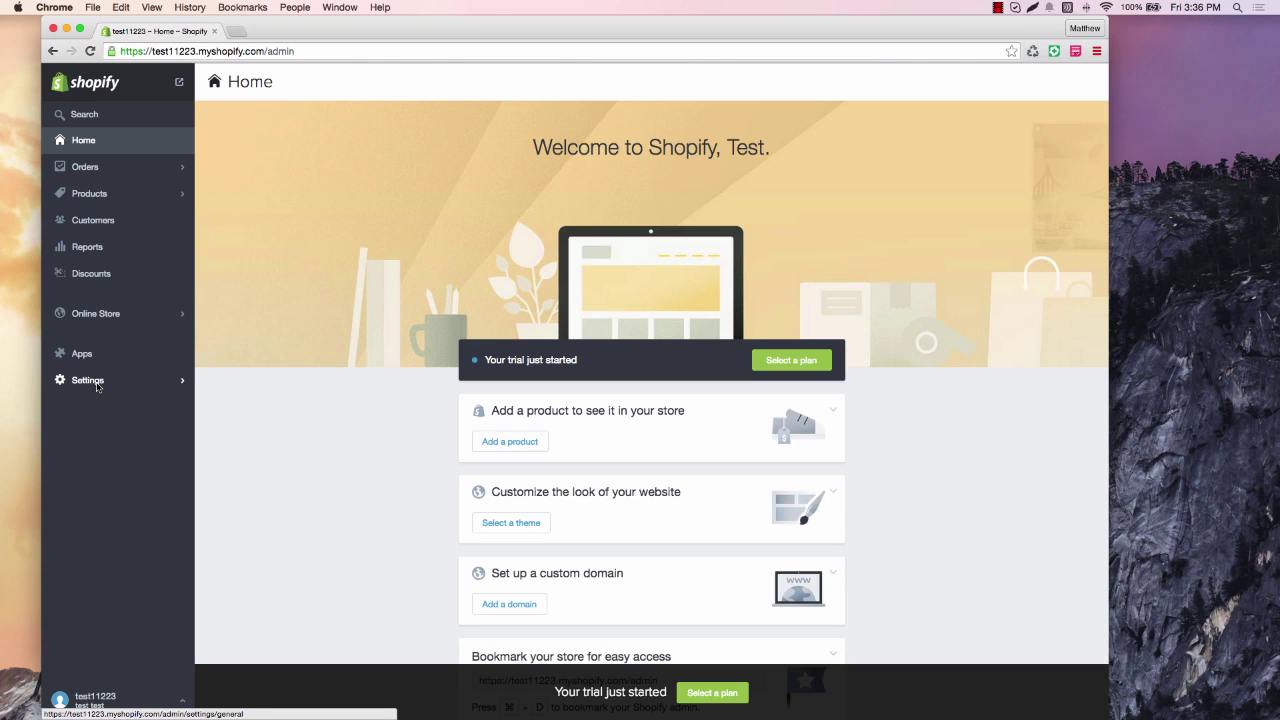
Open Settings from the sidebar of the test11223 admin Home page.
left_click(97, 387)
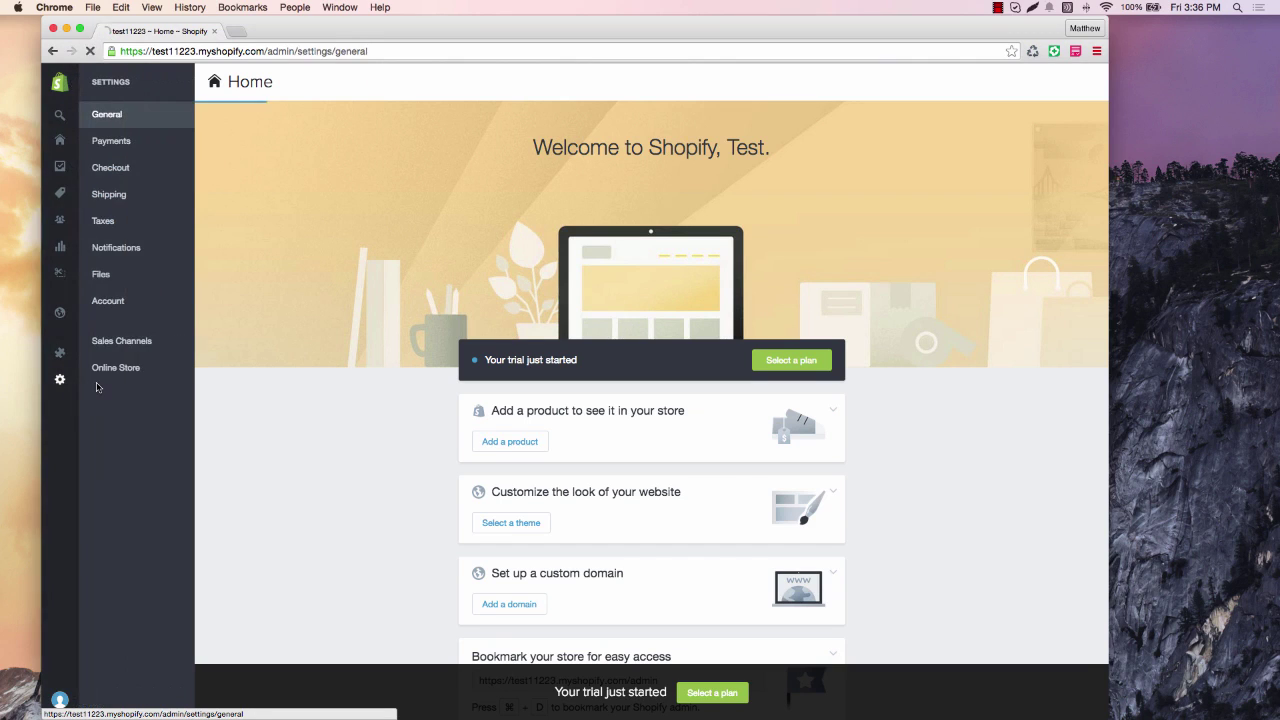
Review General settings: store details, address, and Imperial, pound, US dollar standards and formats.
left_click(62, 390)
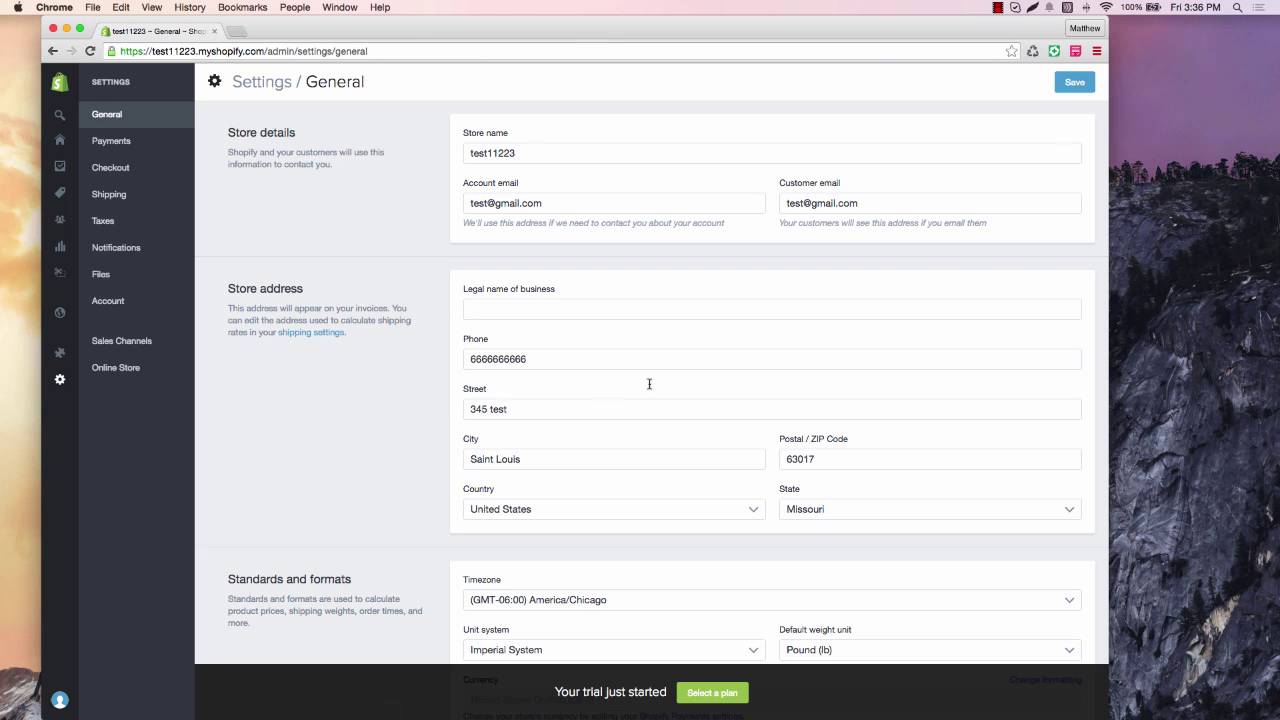
scroll(561, 300, "down", 1)
left_click(560, 292)
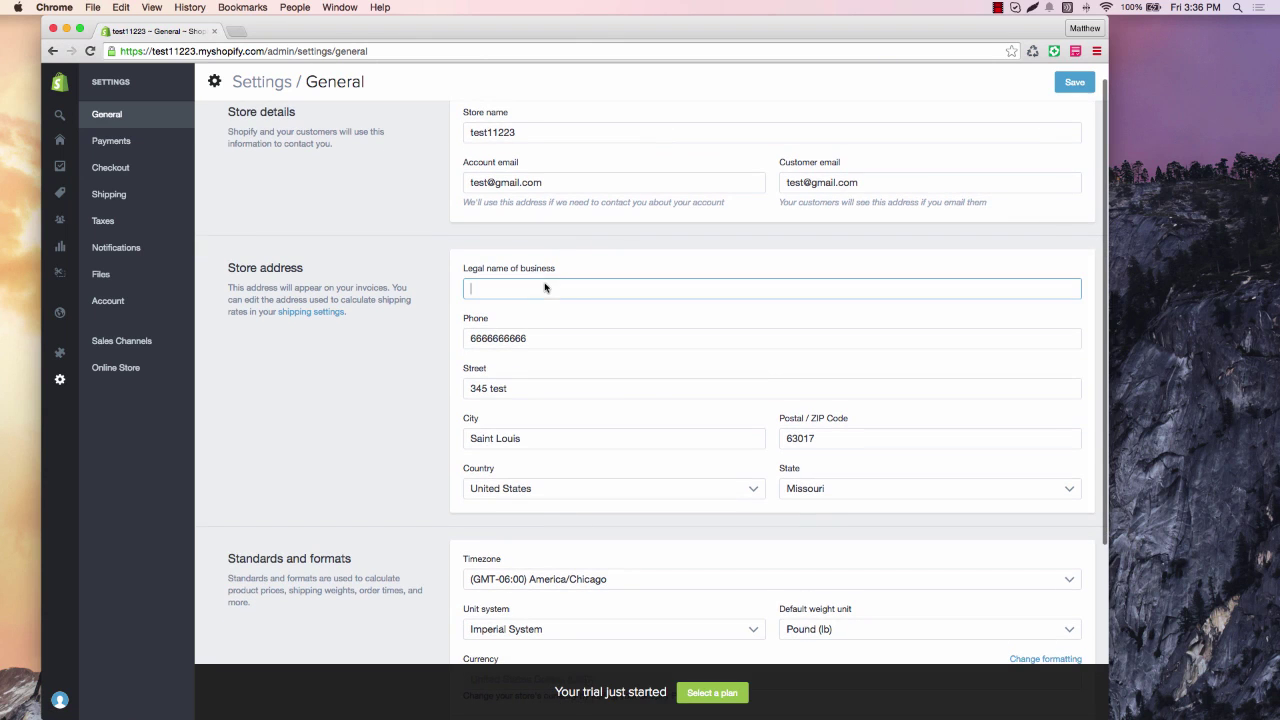
scroll(537, 290, "down", 1)
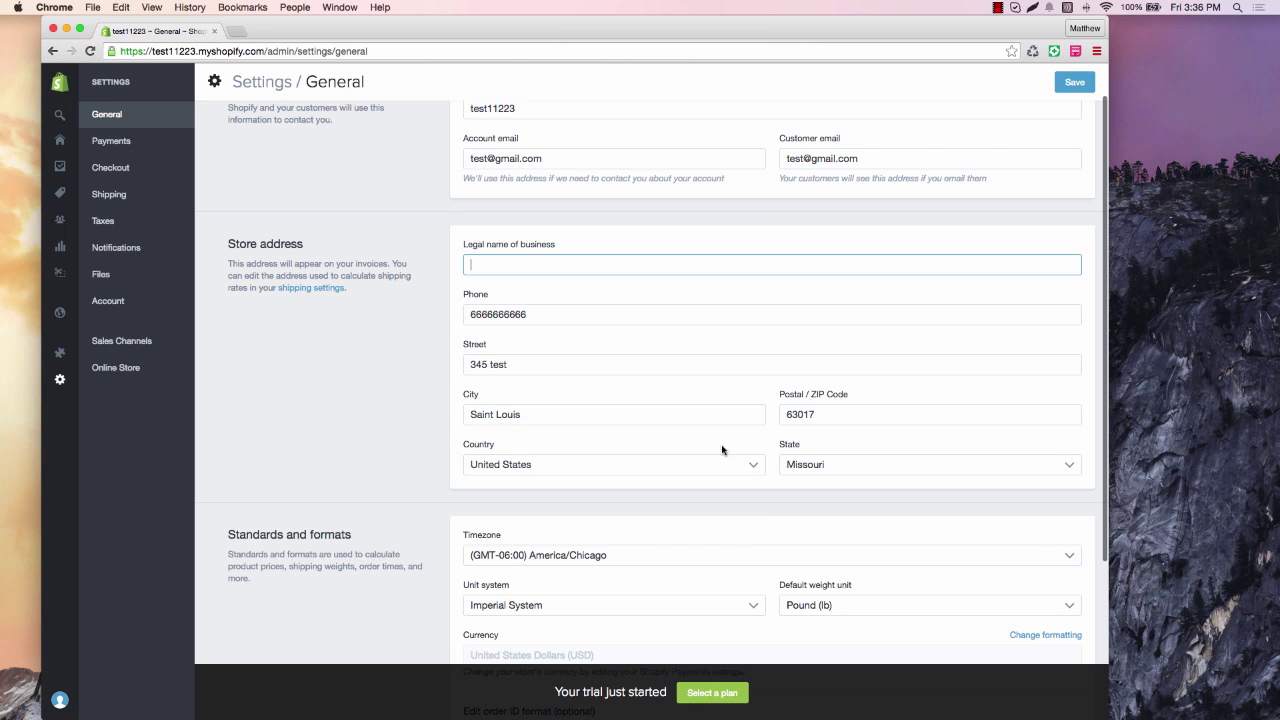
scroll(726, 451, "down", 1)
scroll(722, 450, "down", 3)
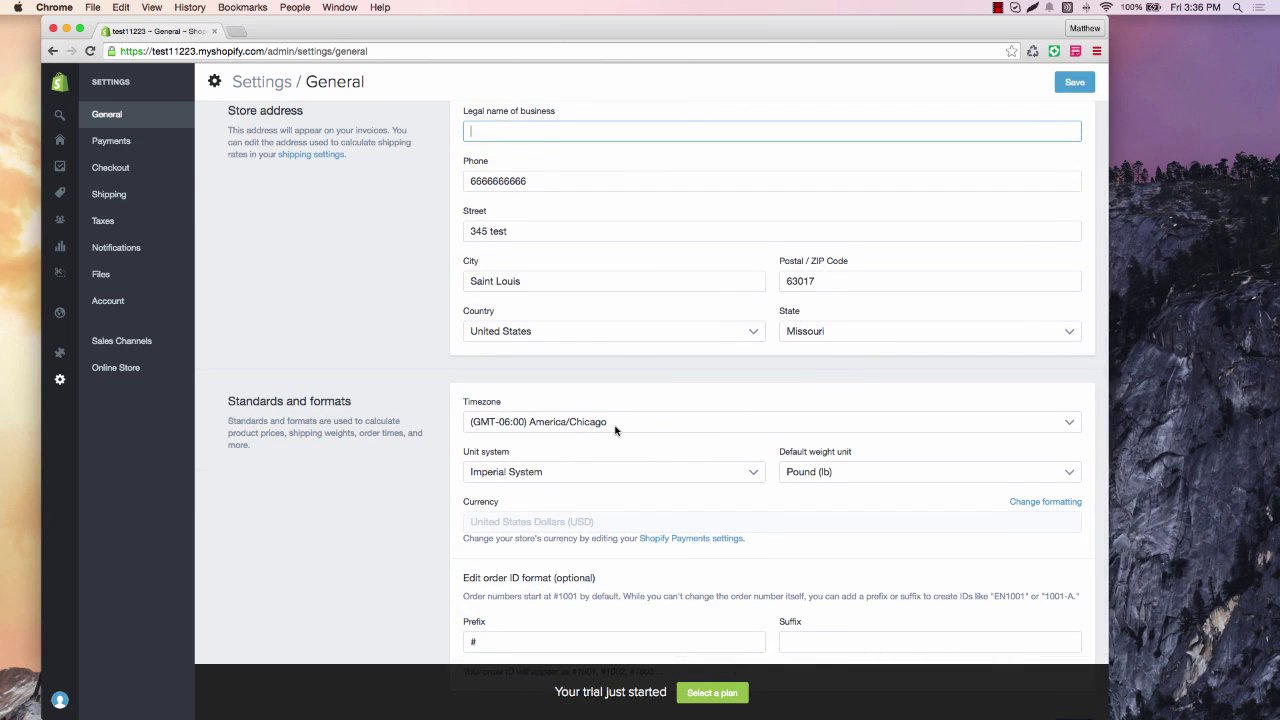
scroll(614, 432, "down", 1)
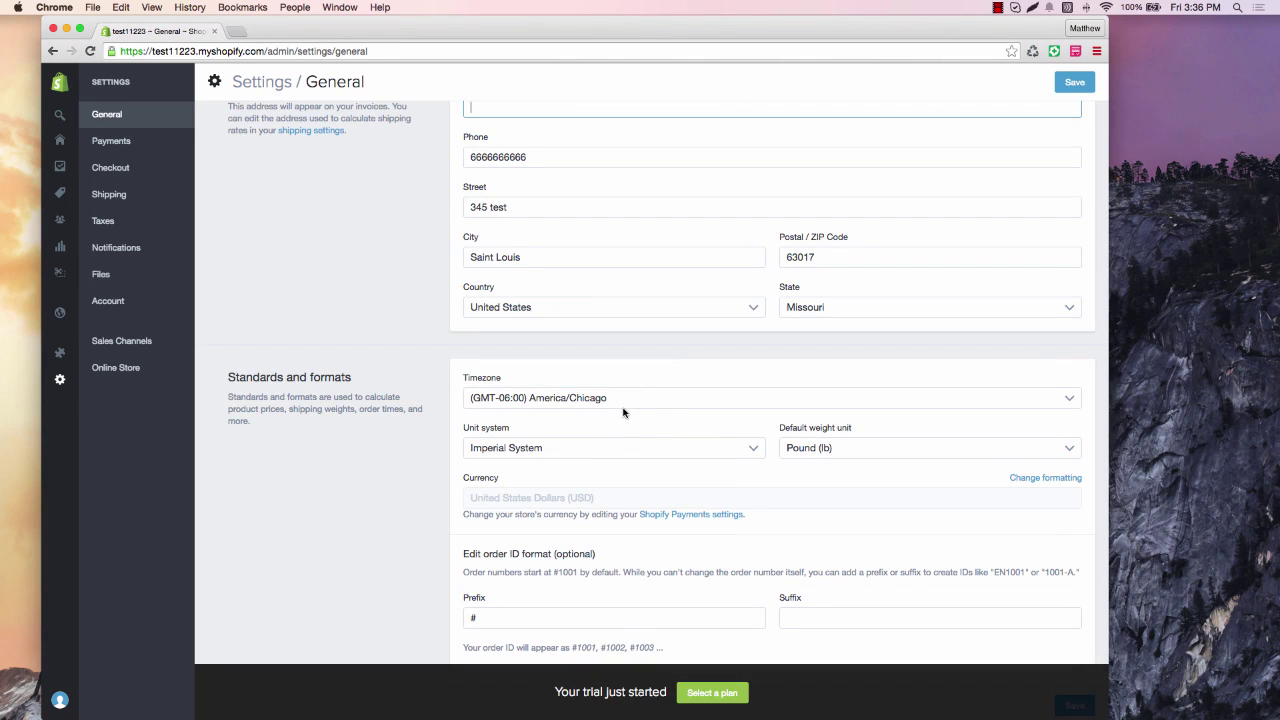
scroll(641, 421, "down", 1)
scroll(641, 421, "down", 2)
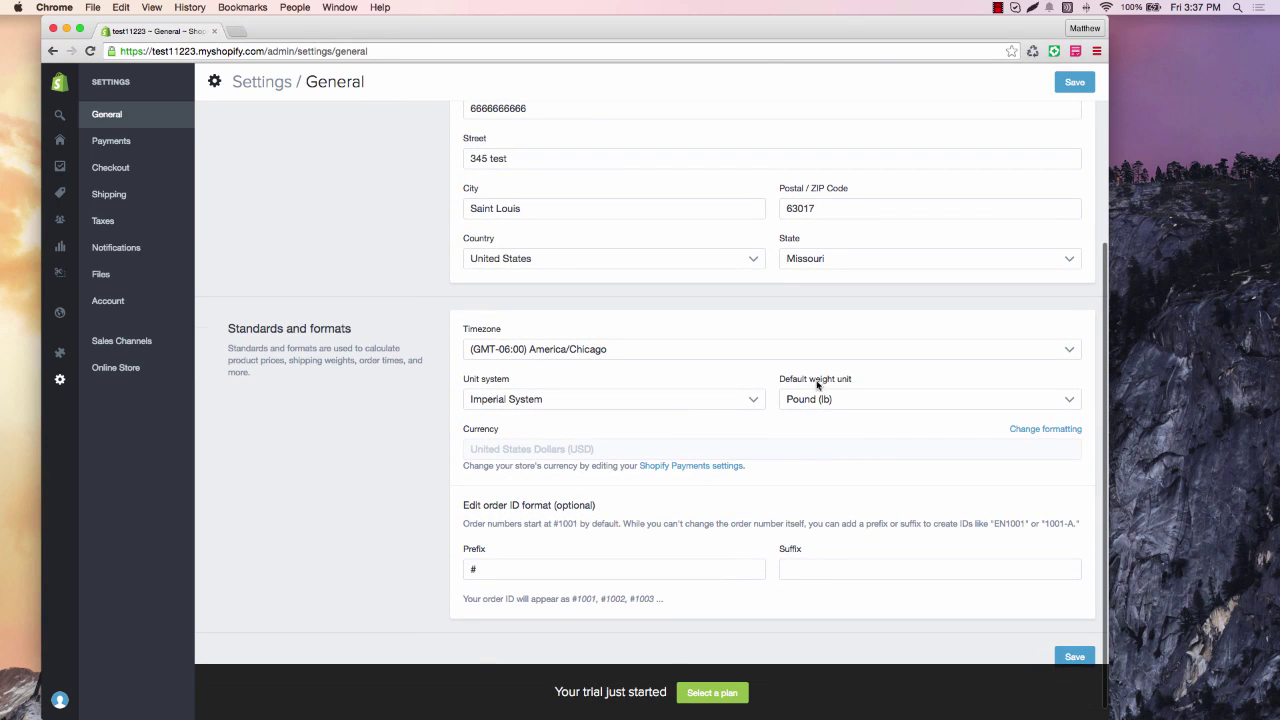
scroll(810, 400, "down", 1)
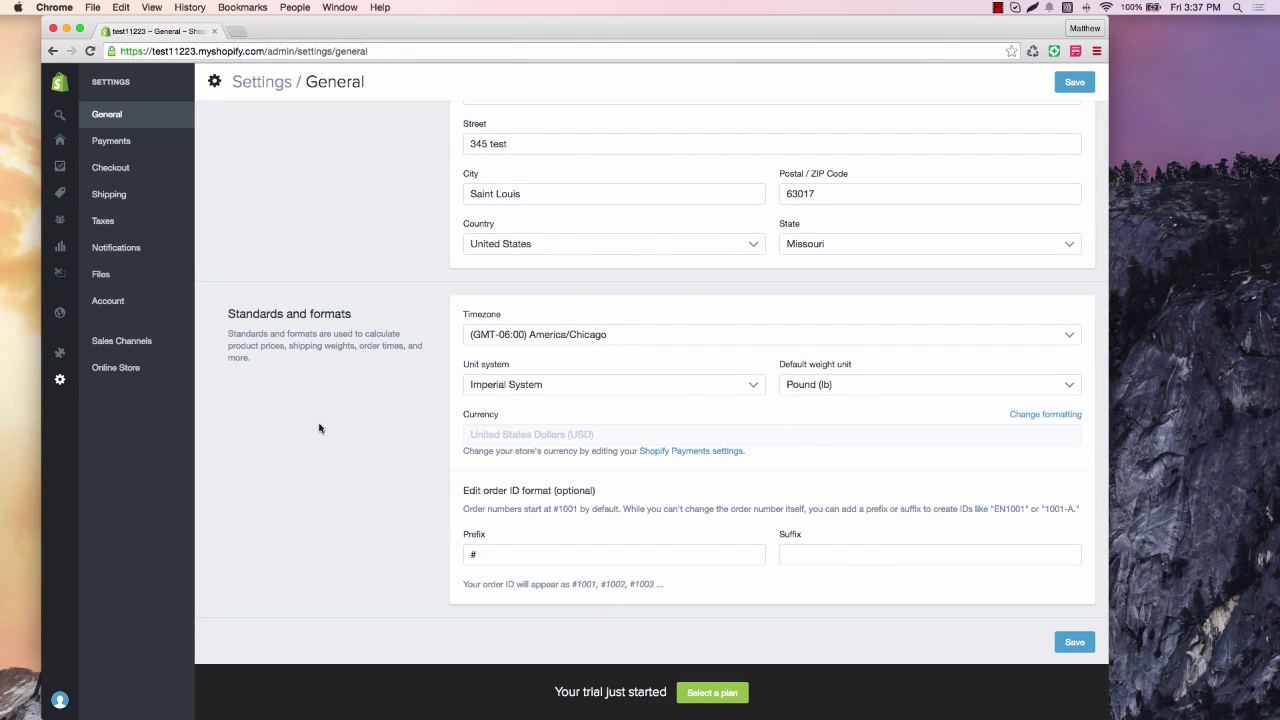
scroll(319, 428, "up", 5)
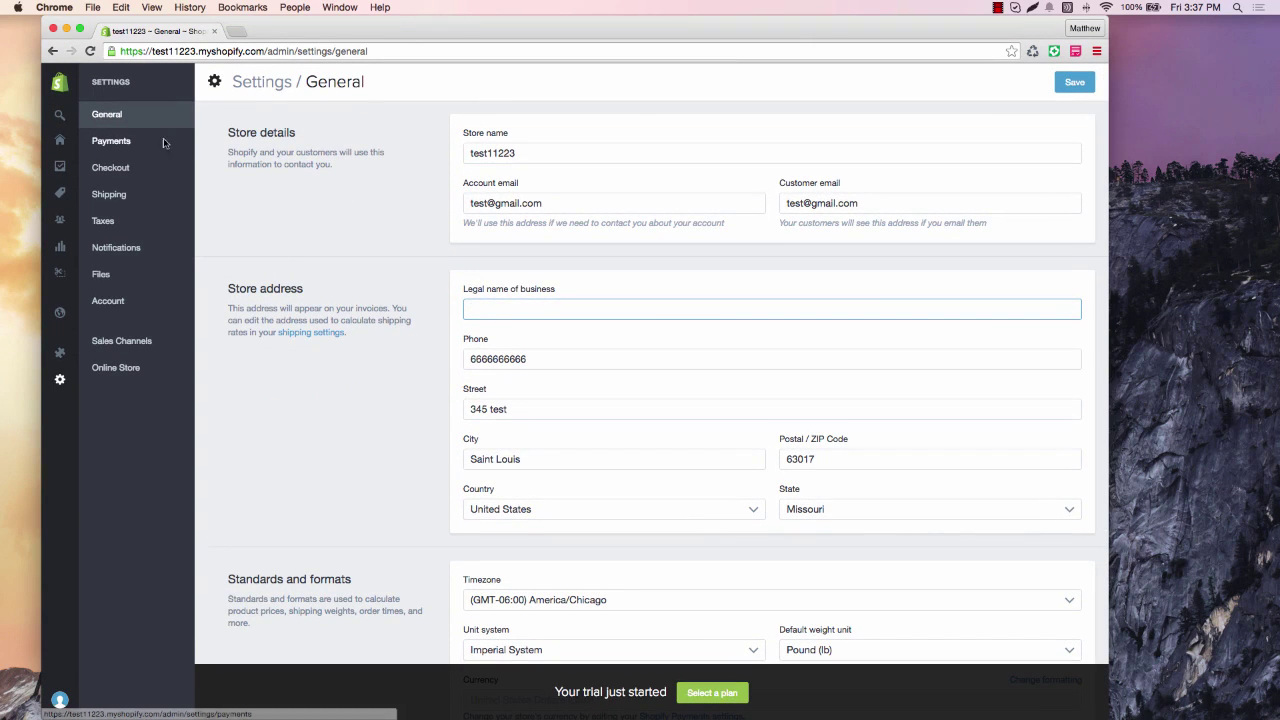
Scroll through the Payments providers, then go to the Checkout settings page.
left_click(131, 141)
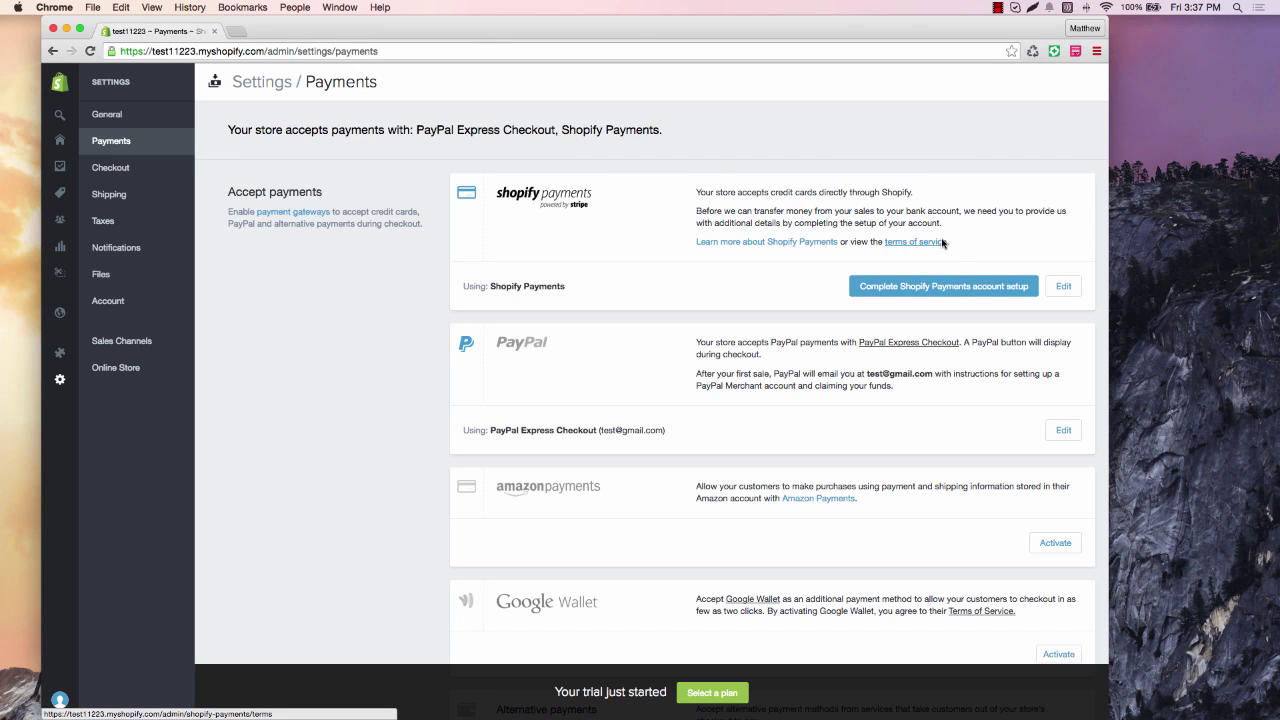
scroll(686, 286, "down", 3)
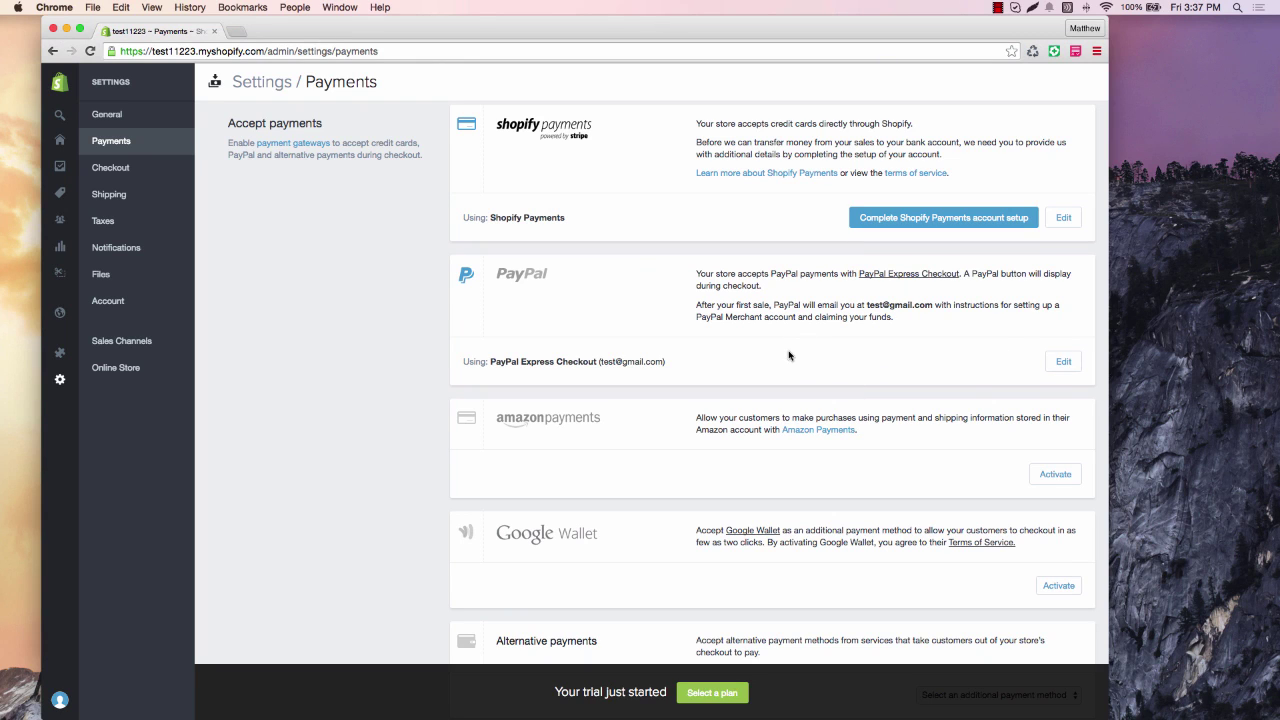
scroll(790, 354, "down", 1)
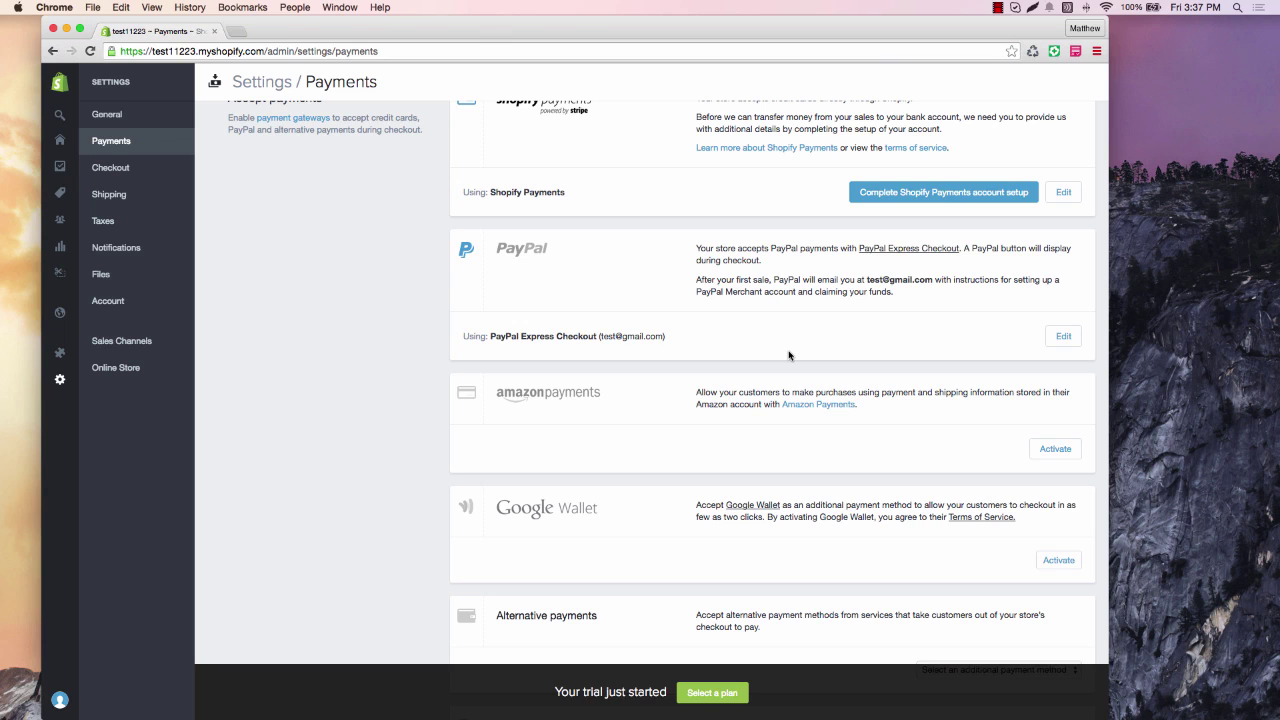
scroll(788, 355, "down", 1)
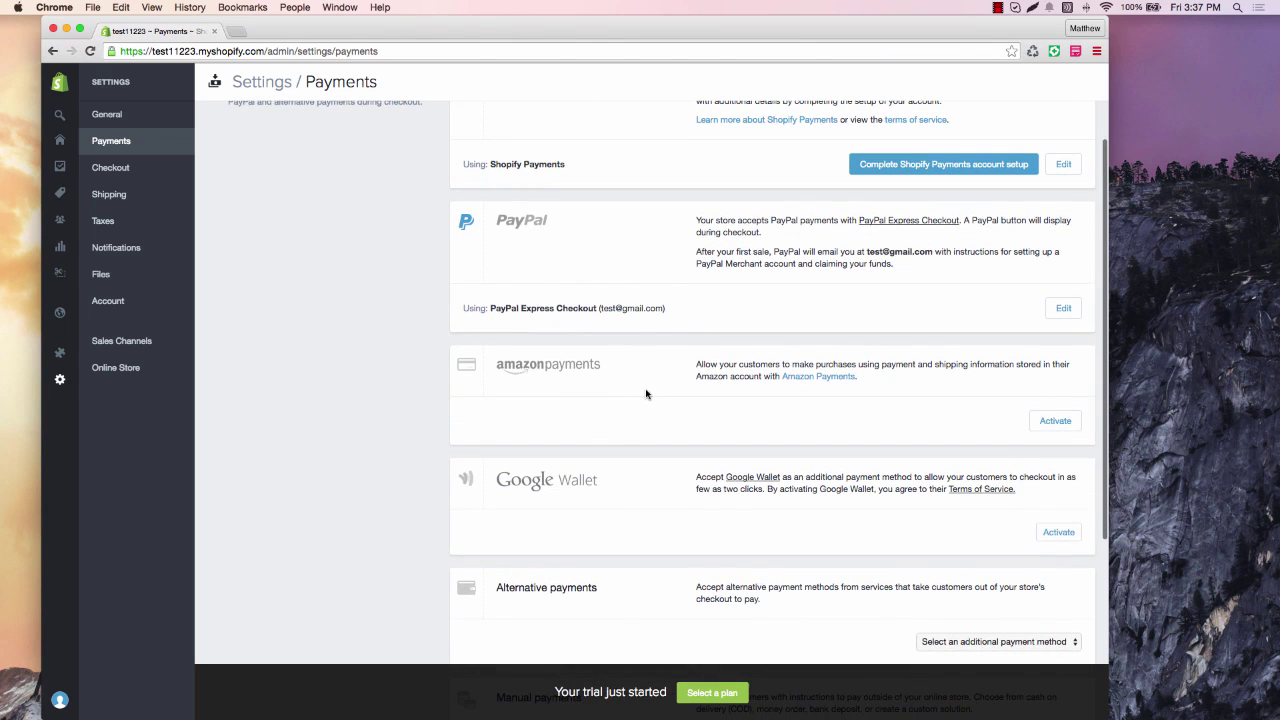
scroll(646, 385, "down", 2)
scroll(646, 386, "down", 1)
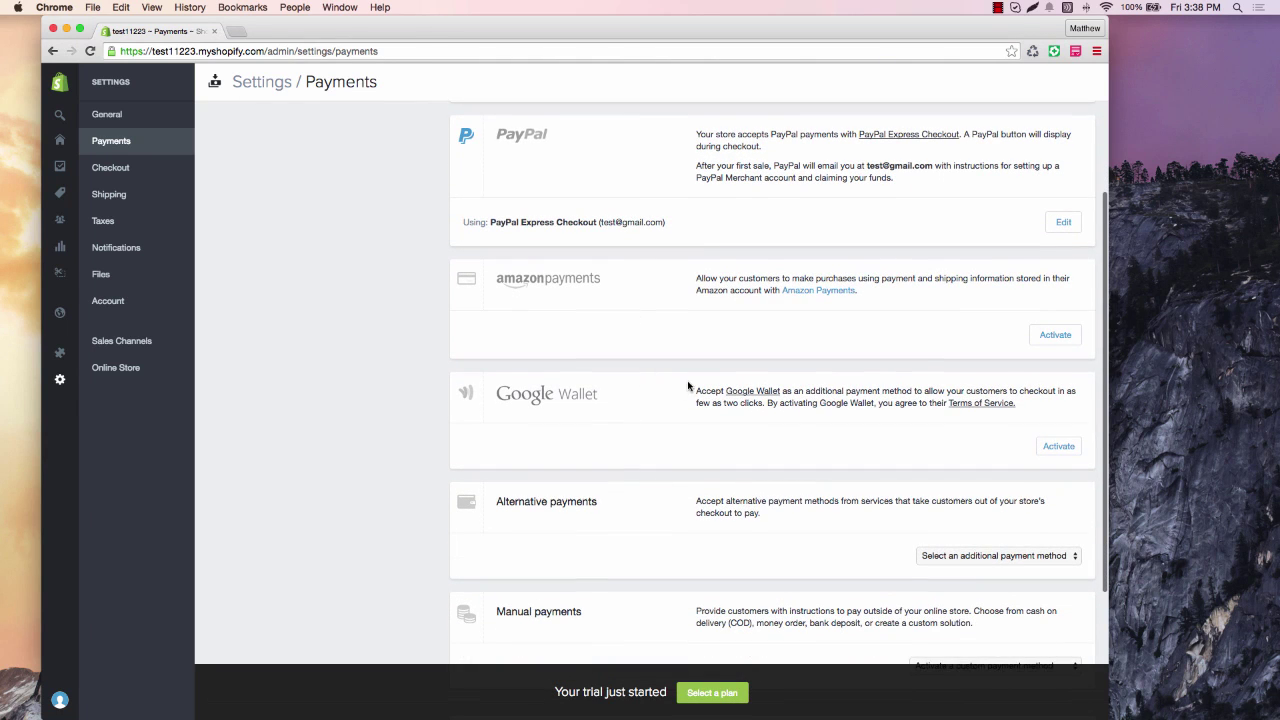
scroll(689, 386, "down", 1)
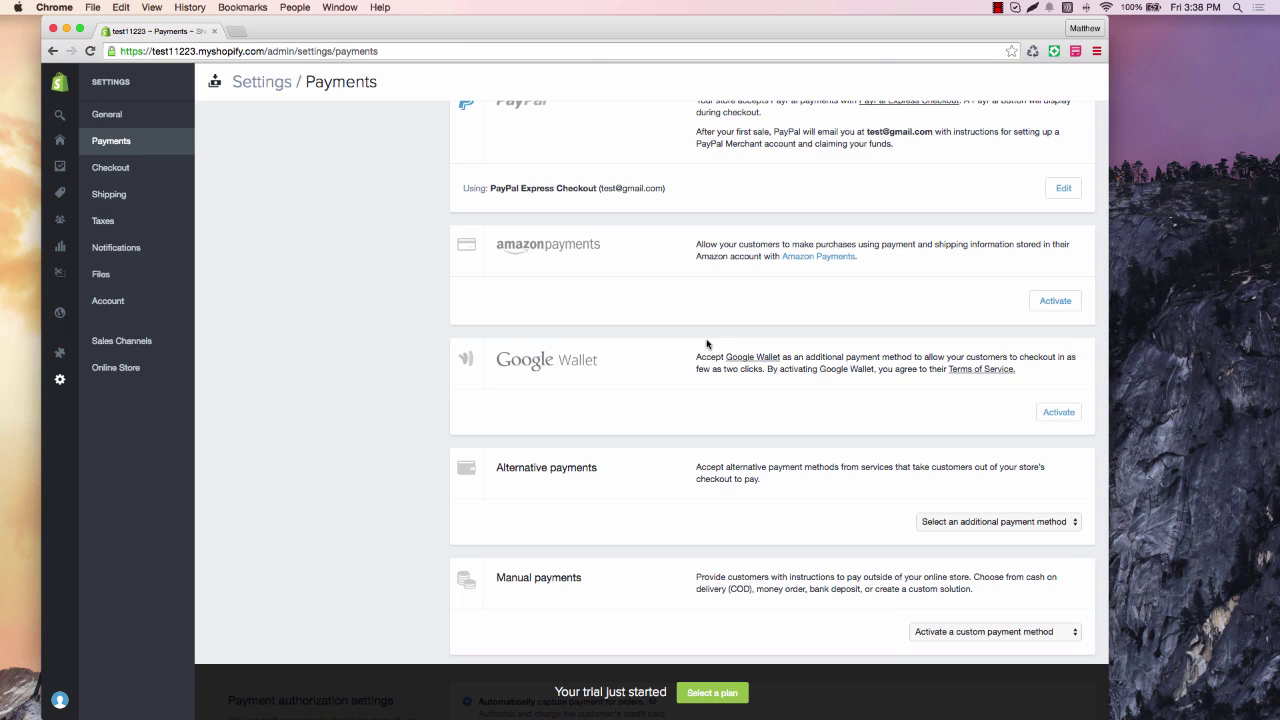
scroll(706, 344, "down", 3)
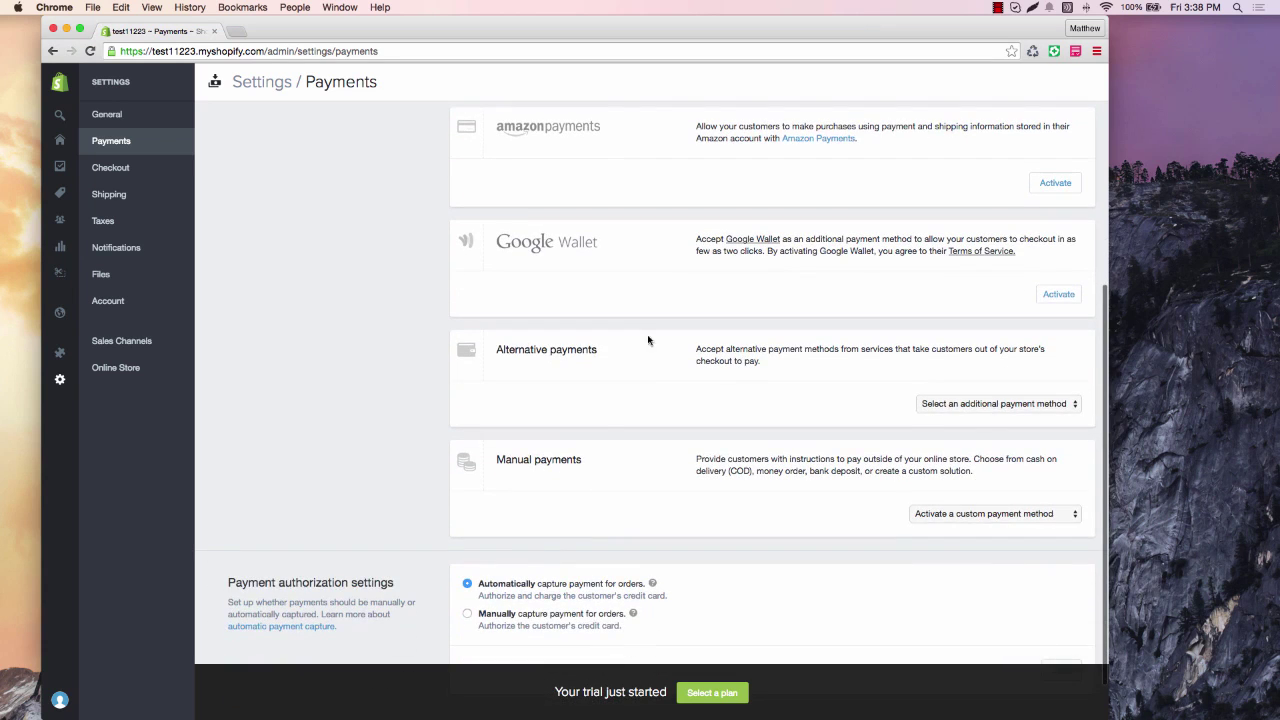
scroll(654, 517, "down", 2)
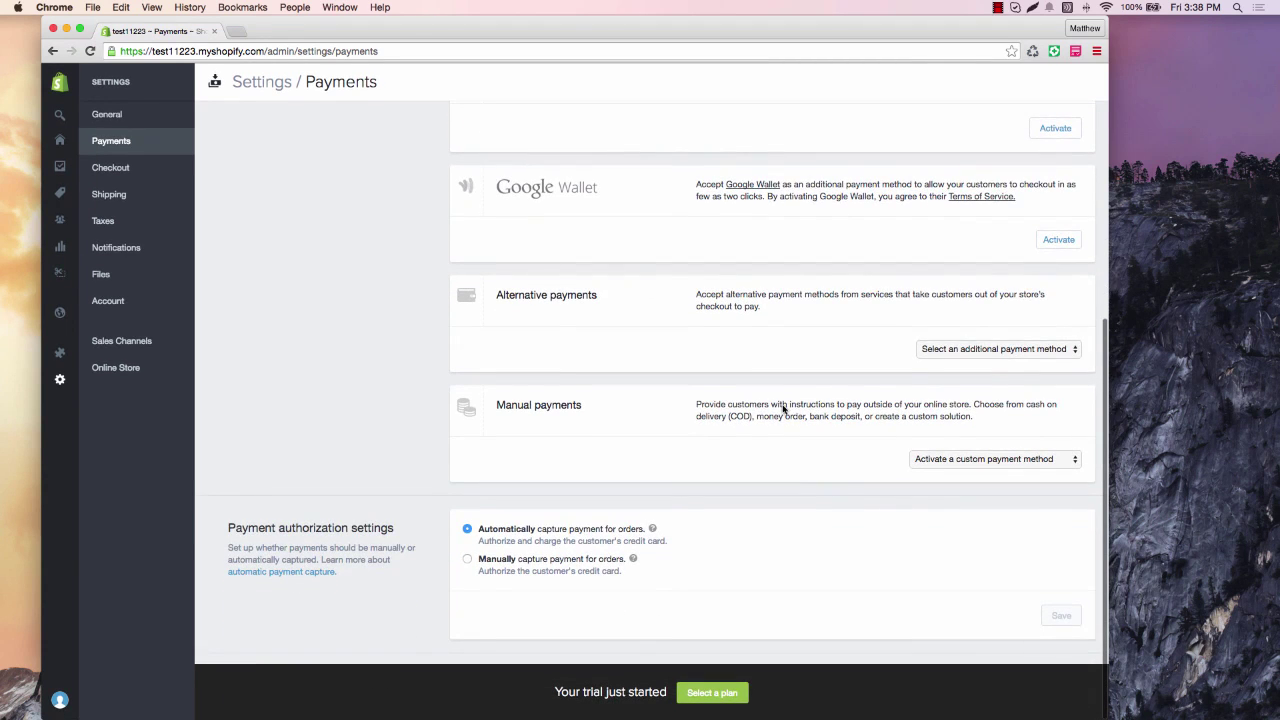
scroll(423, 270, "up", 2)
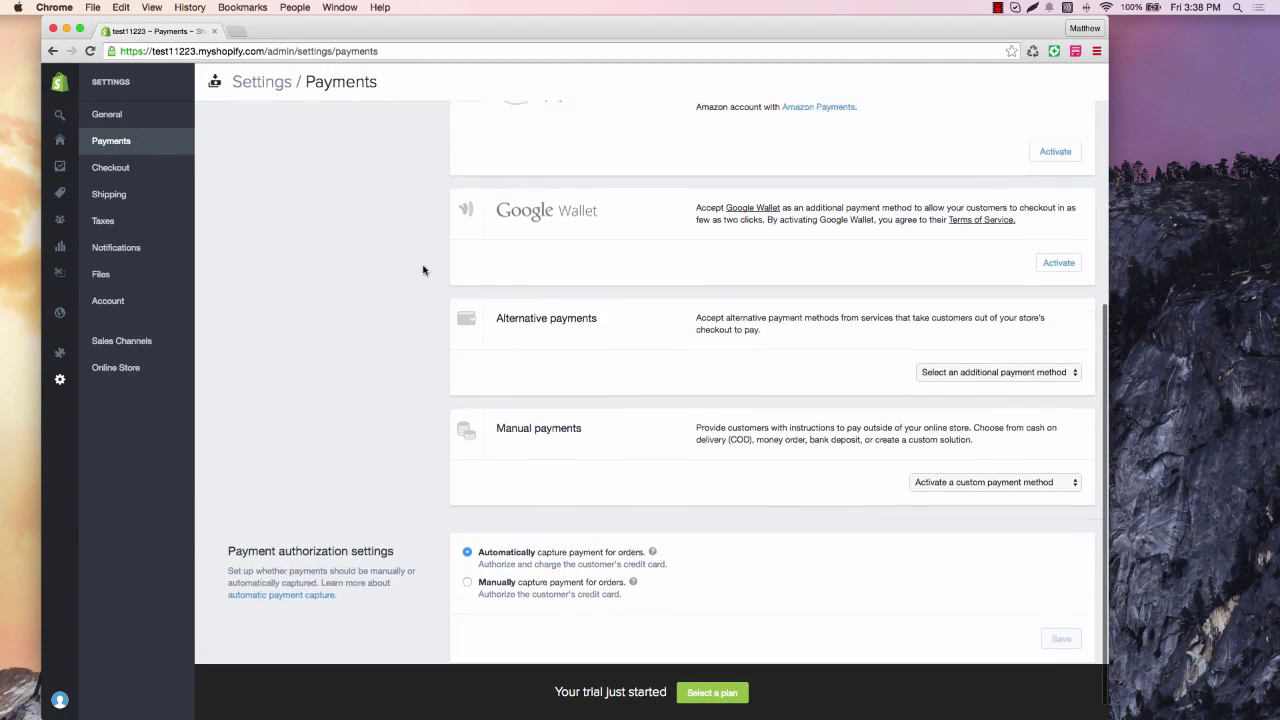
scroll(423, 270, "up", 5)
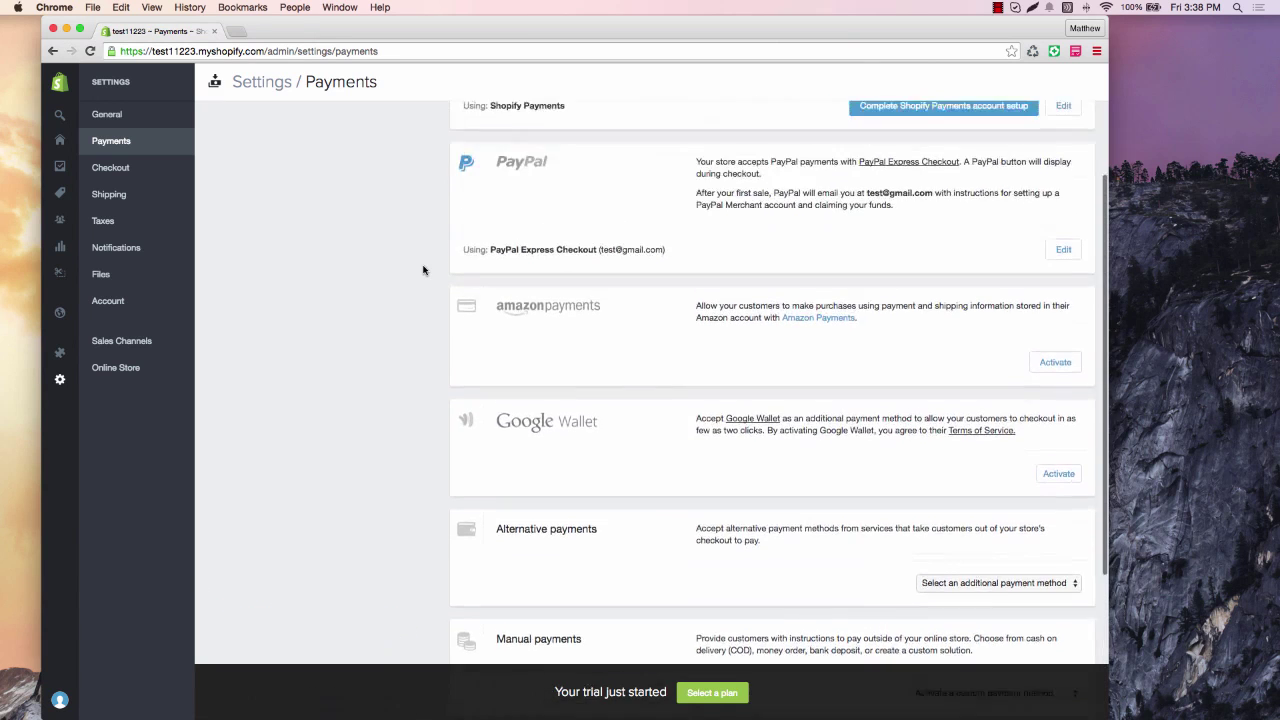
left_click(115, 168)
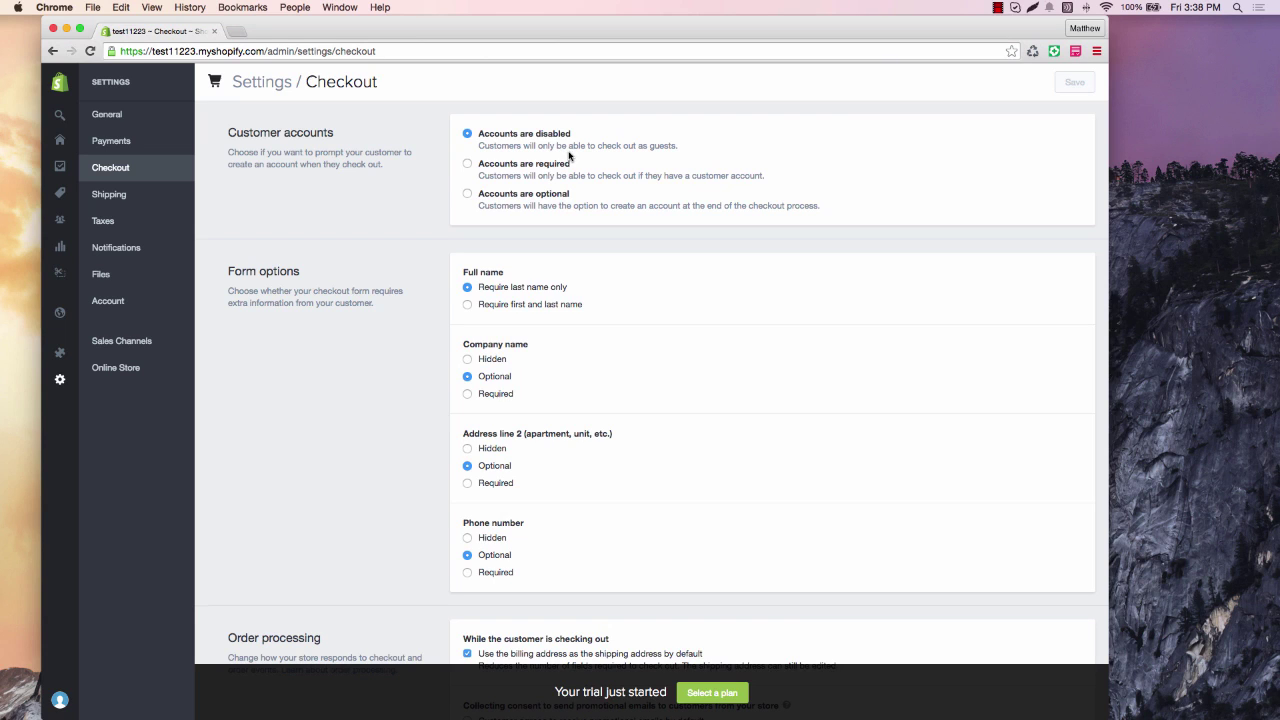
scroll(703, 245, "down", 3)
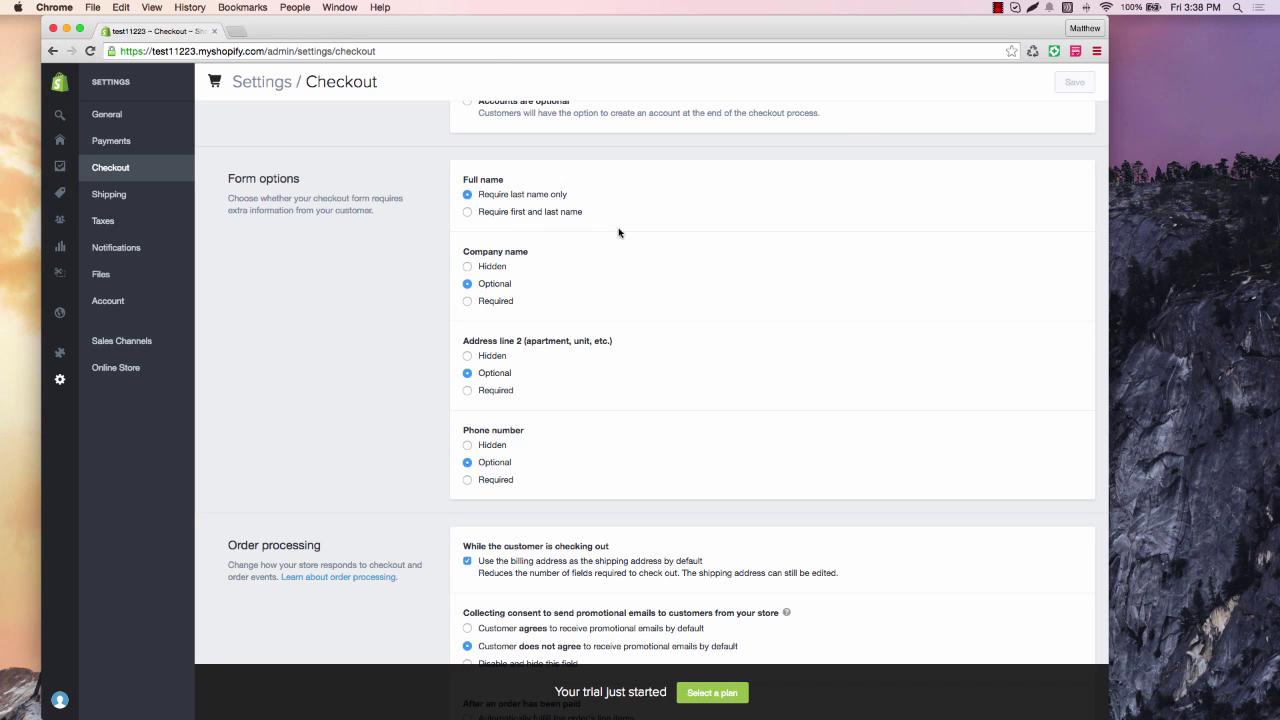
scroll(618, 232, "down", 1)
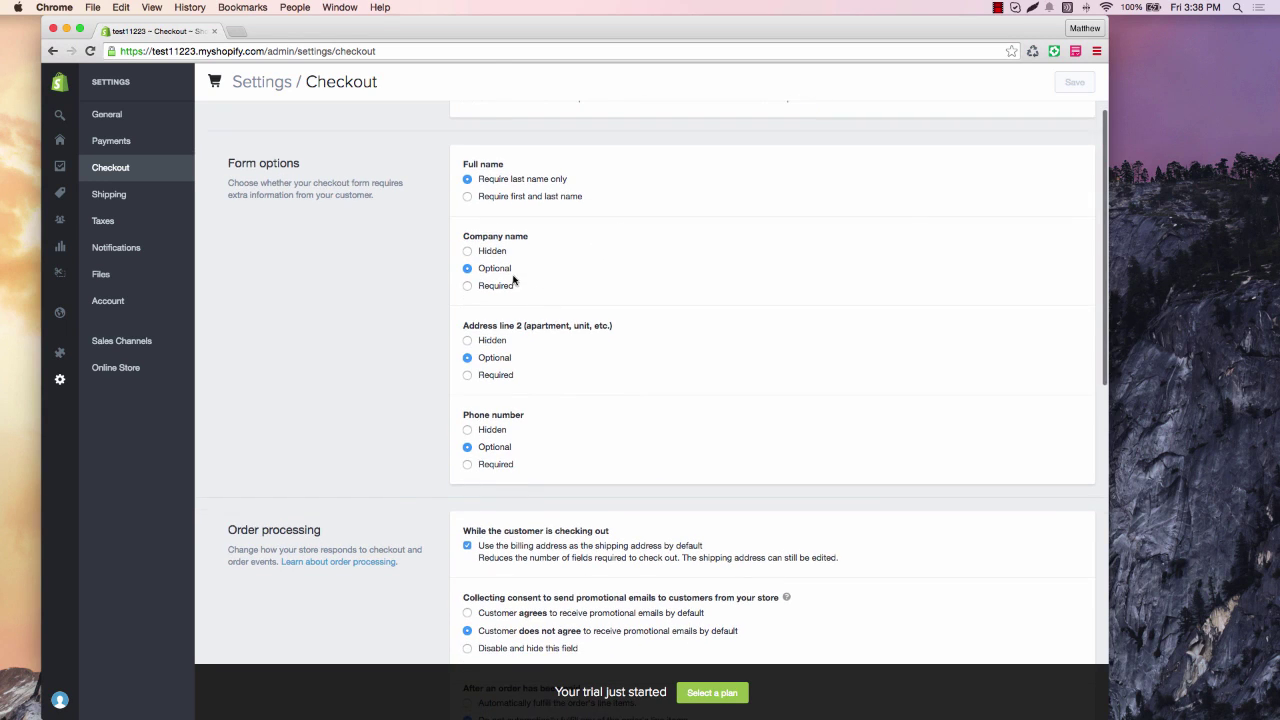
scroll(559, 276, "down", 2)
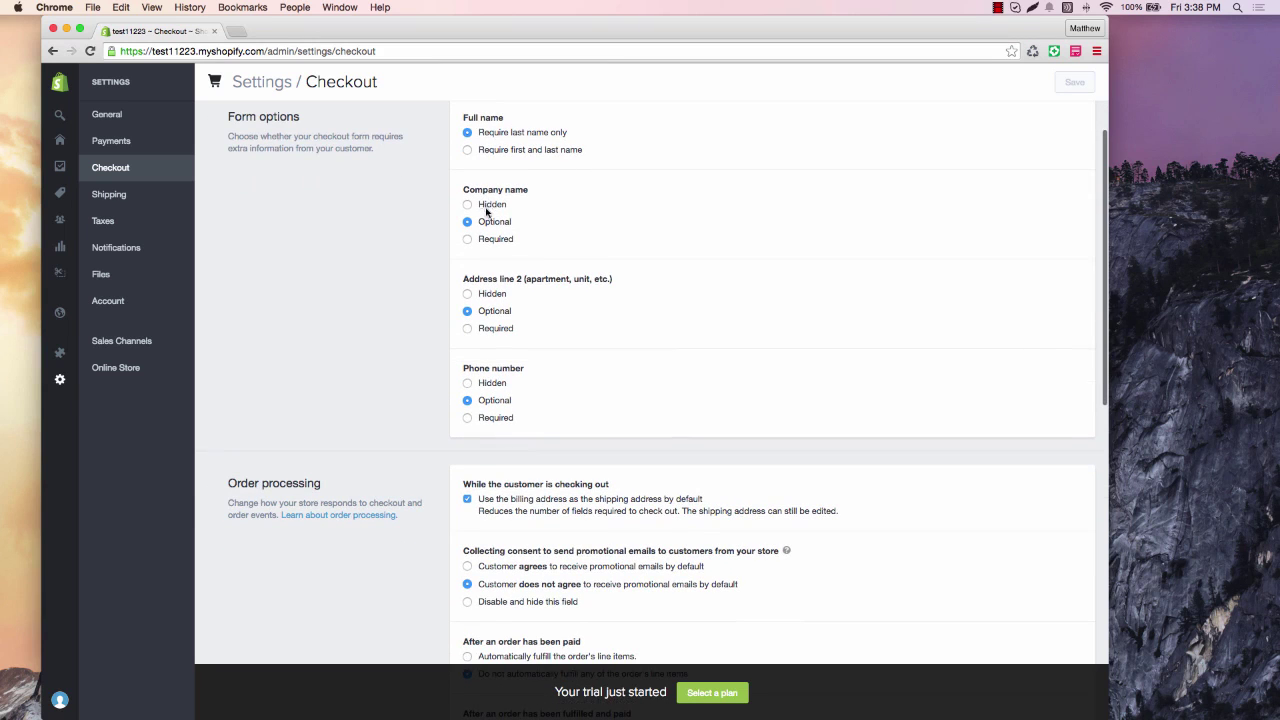
scroll(525, 265, "down", 1)
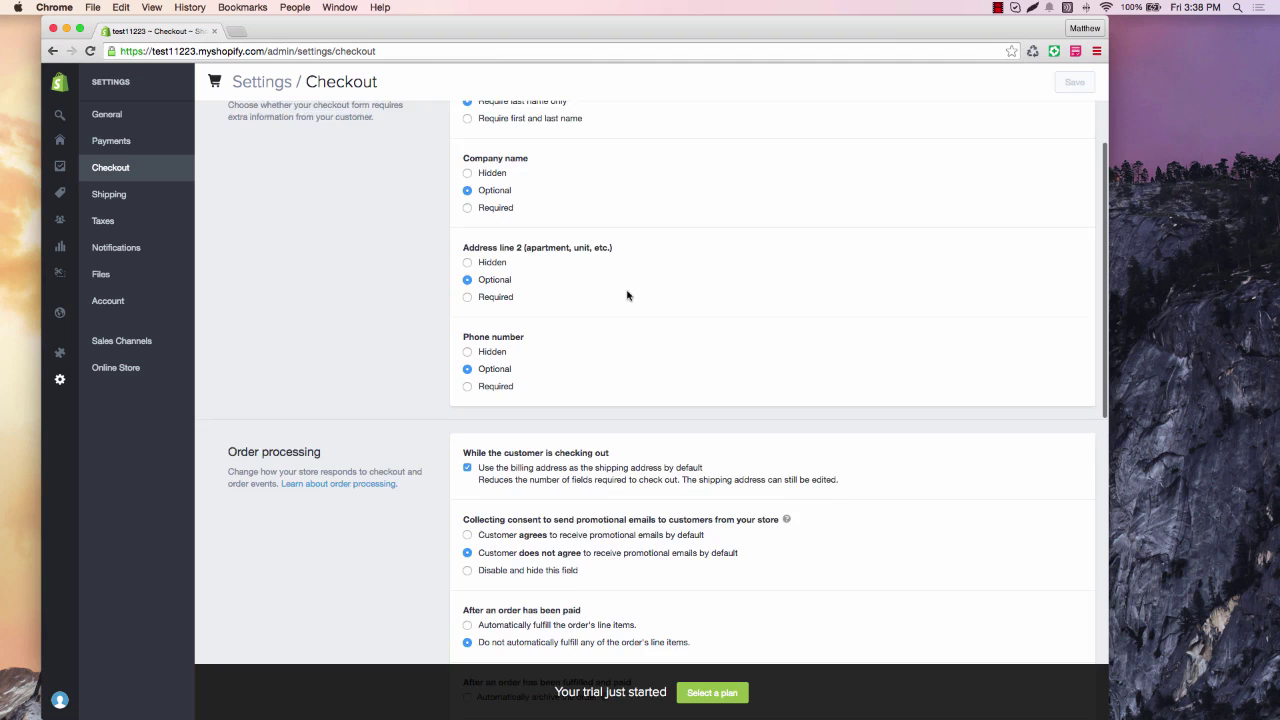
scroll(627, 295, "down", 2)
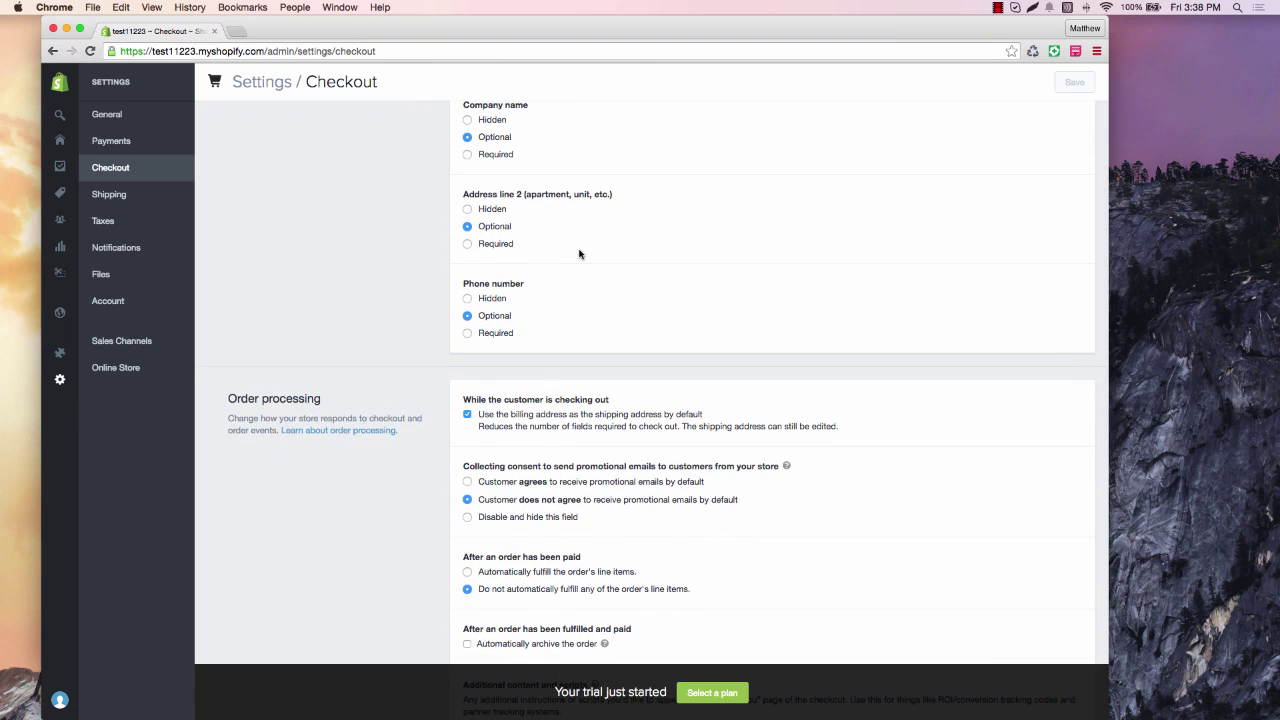
scroll(579, 254, "down", 2)
scroll(579, 254, "down", 1)
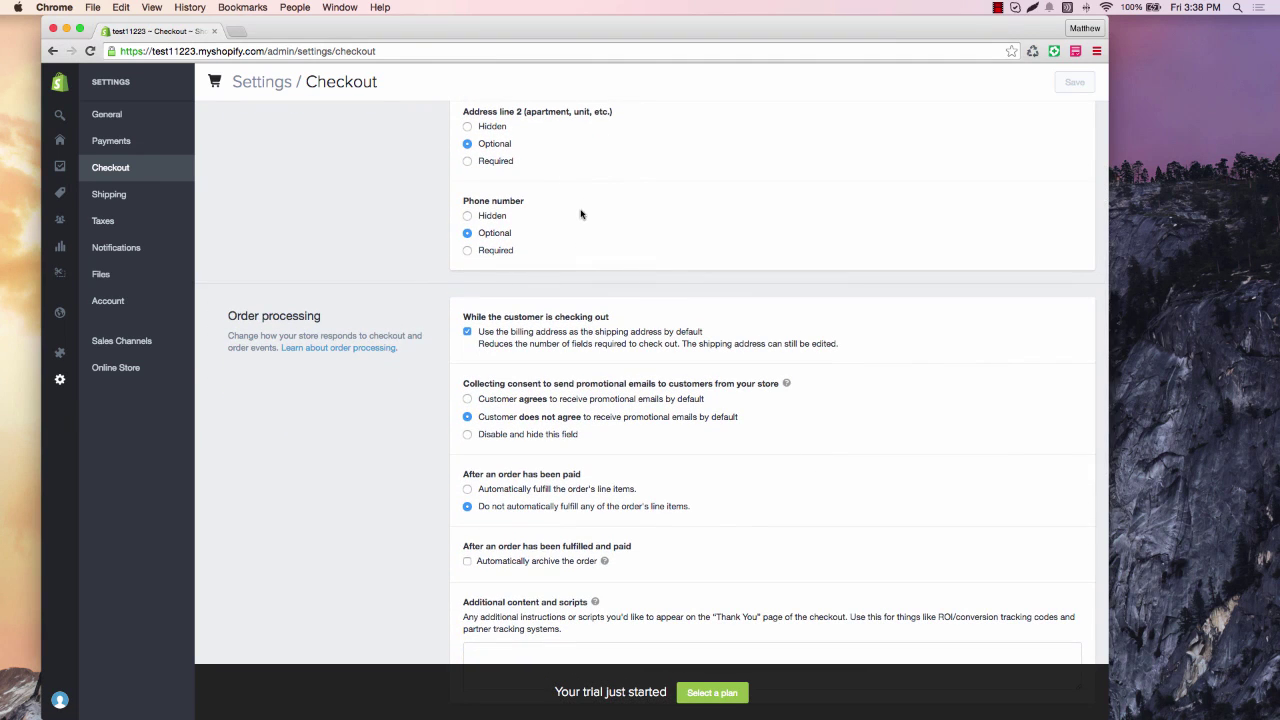
scroll(581, 214, "down", 1)
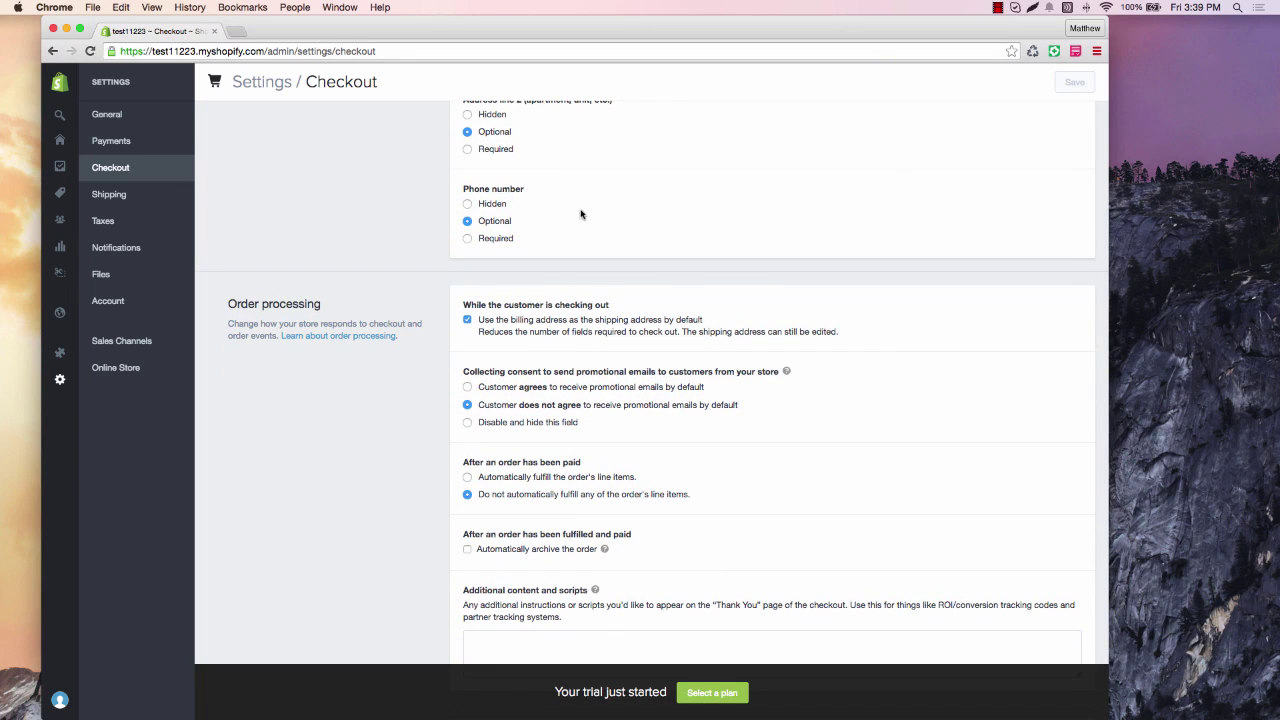
scroll(581, 214, "down", 1)
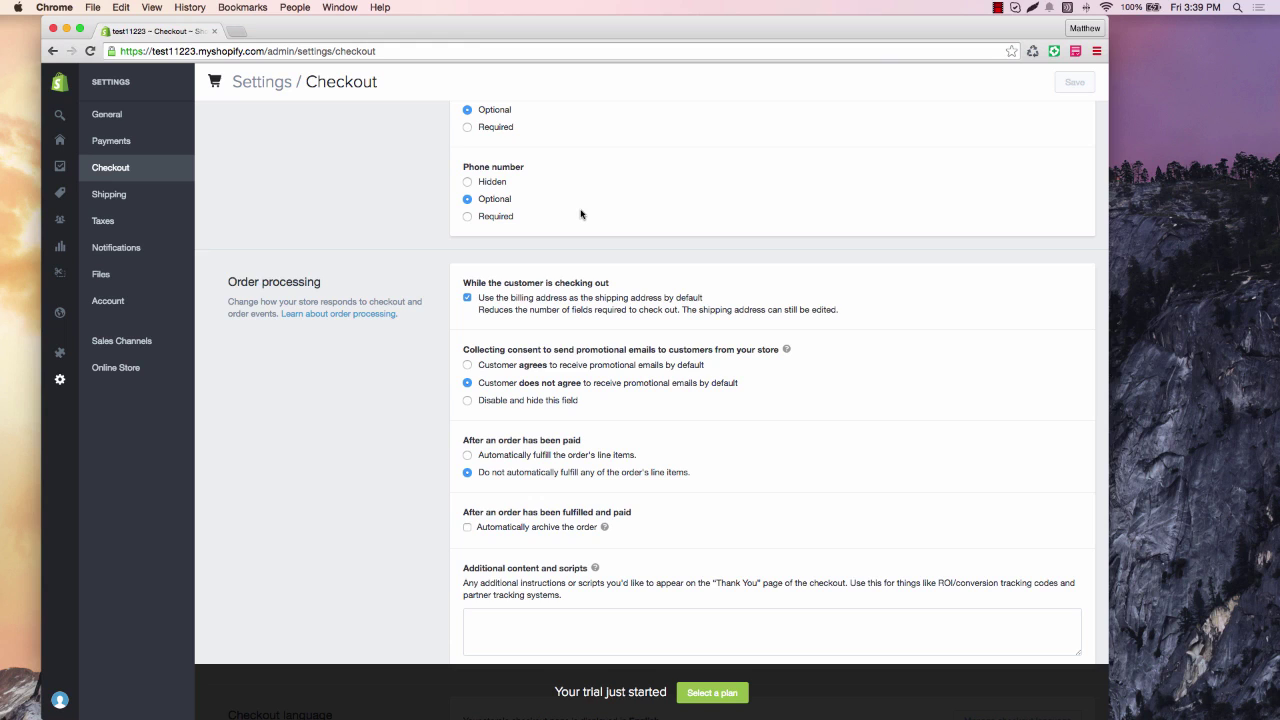
scroll(581, 214, "down", 1)
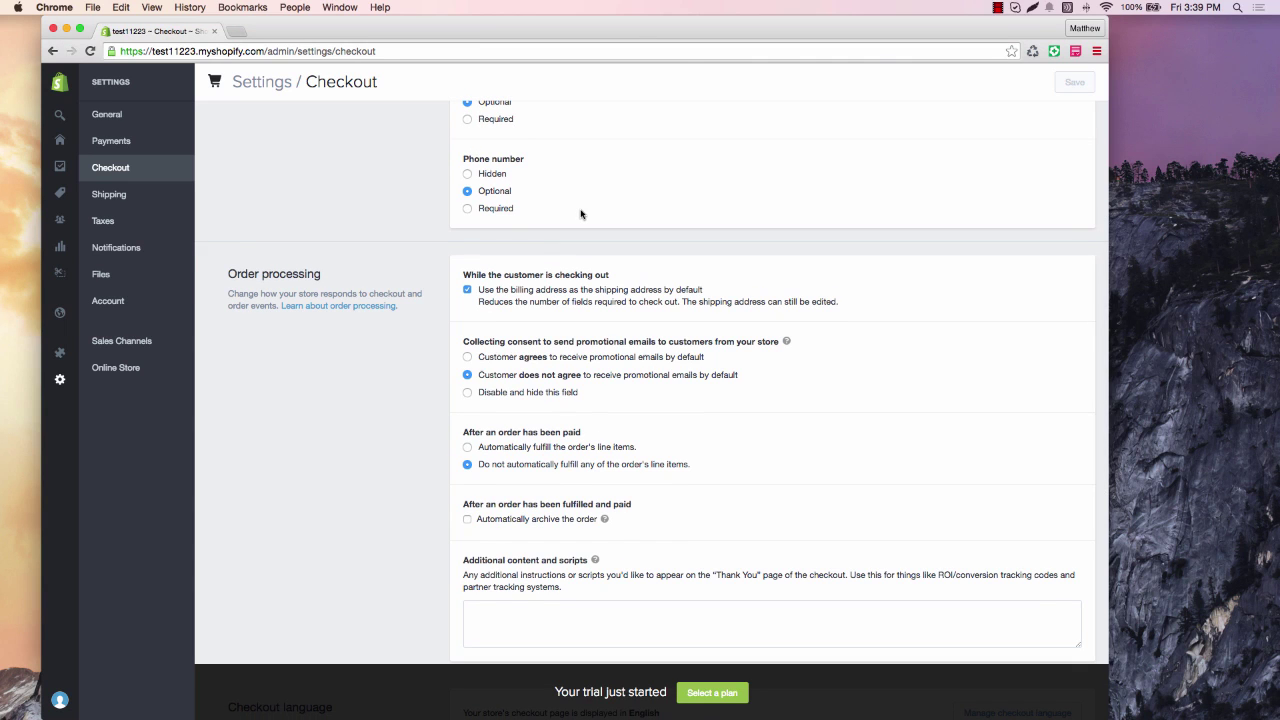
scroll(583, 212, "down", 3)
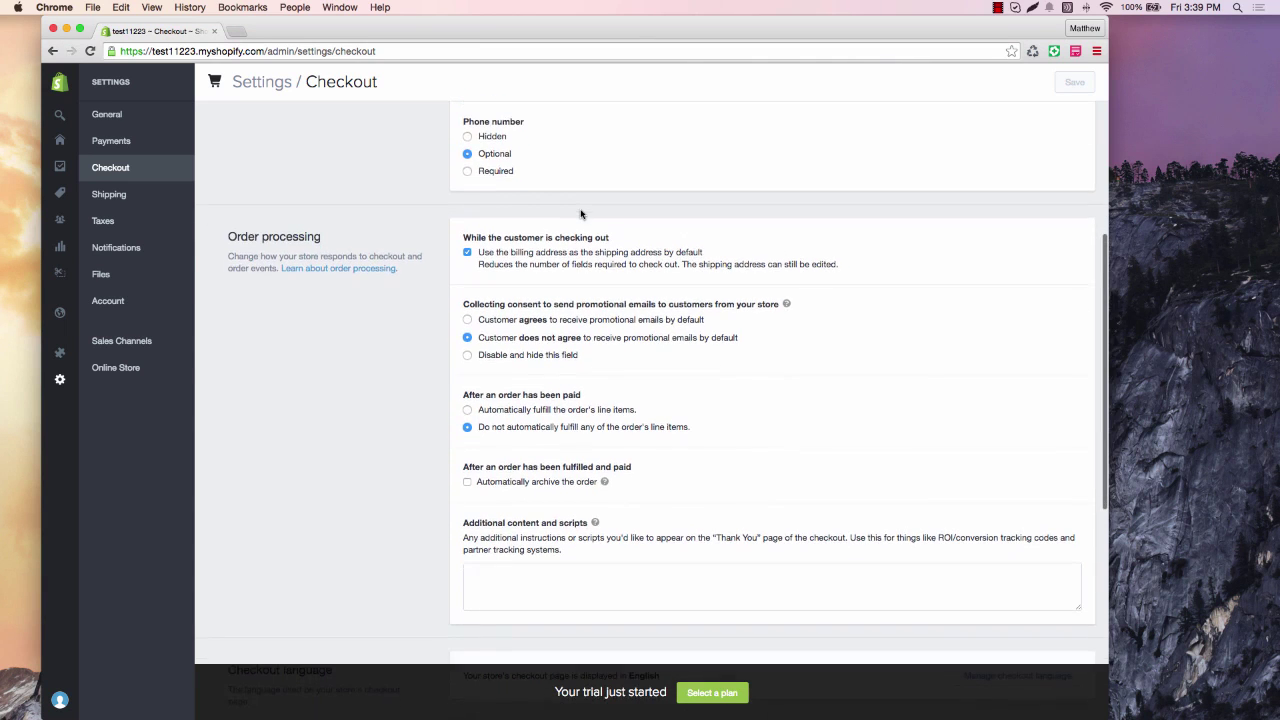
scroll(627, 229, "down", 3)
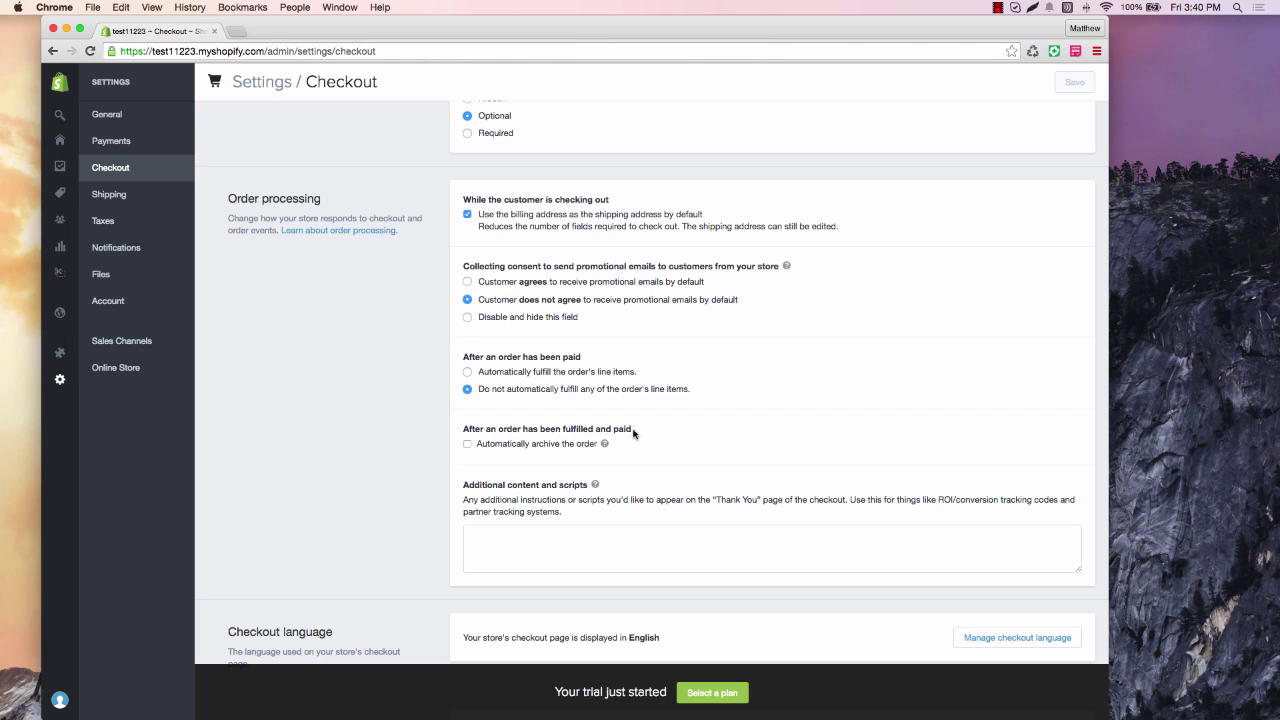
Turn on automatic archiving of fulfilled, paid orders and scroll down to the empty policy fields.
left_click(467, 445)
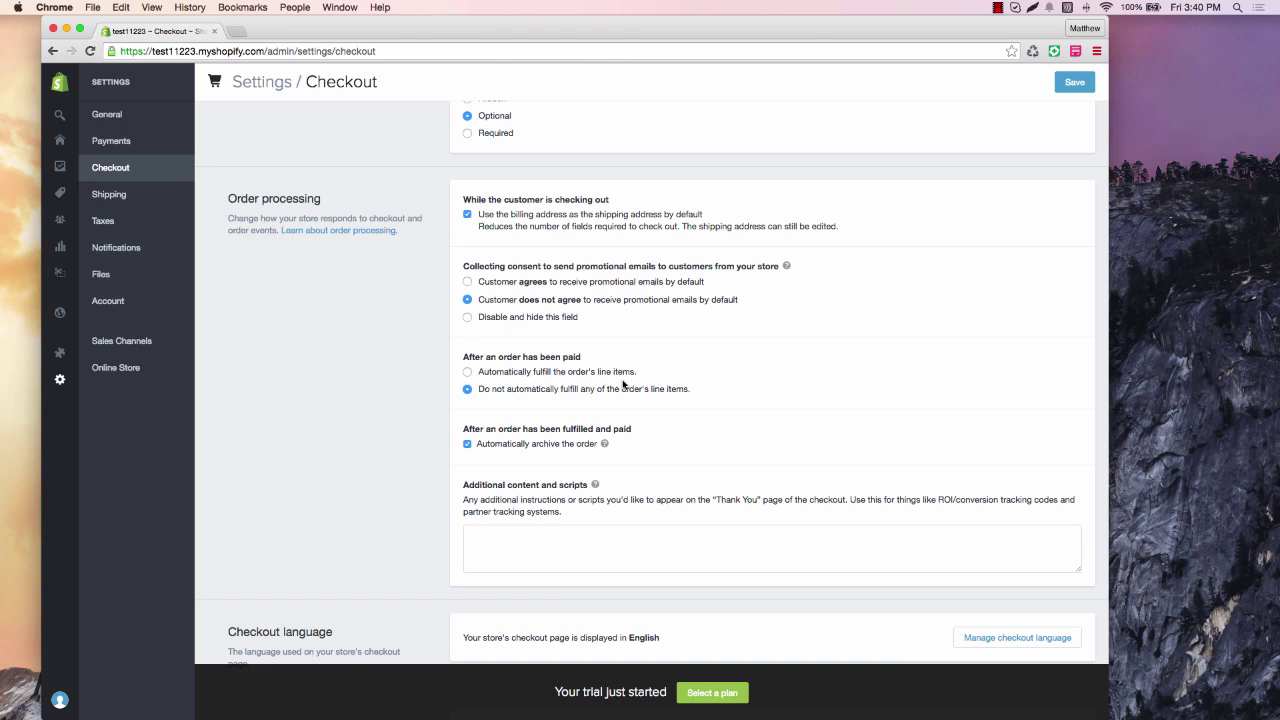
scroll(760, 380, "down", 2)
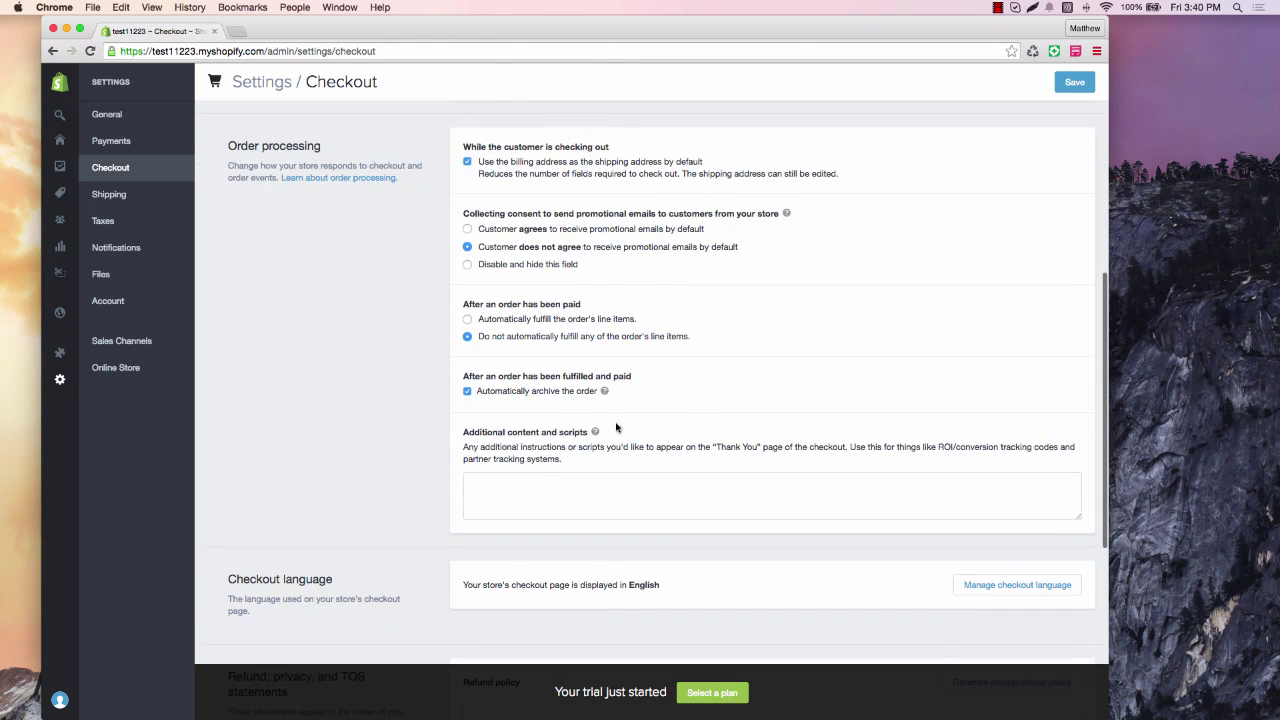
left_click(569, 487)
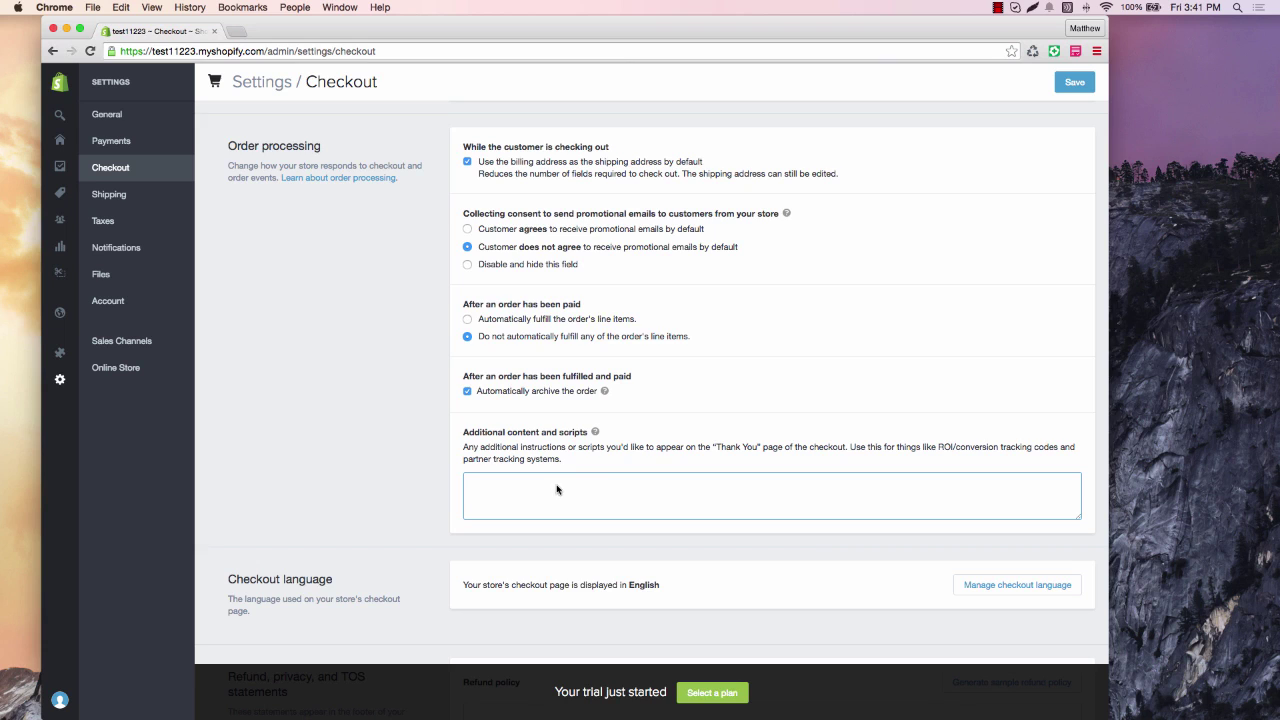
scroll(767, 364, "down", 2)
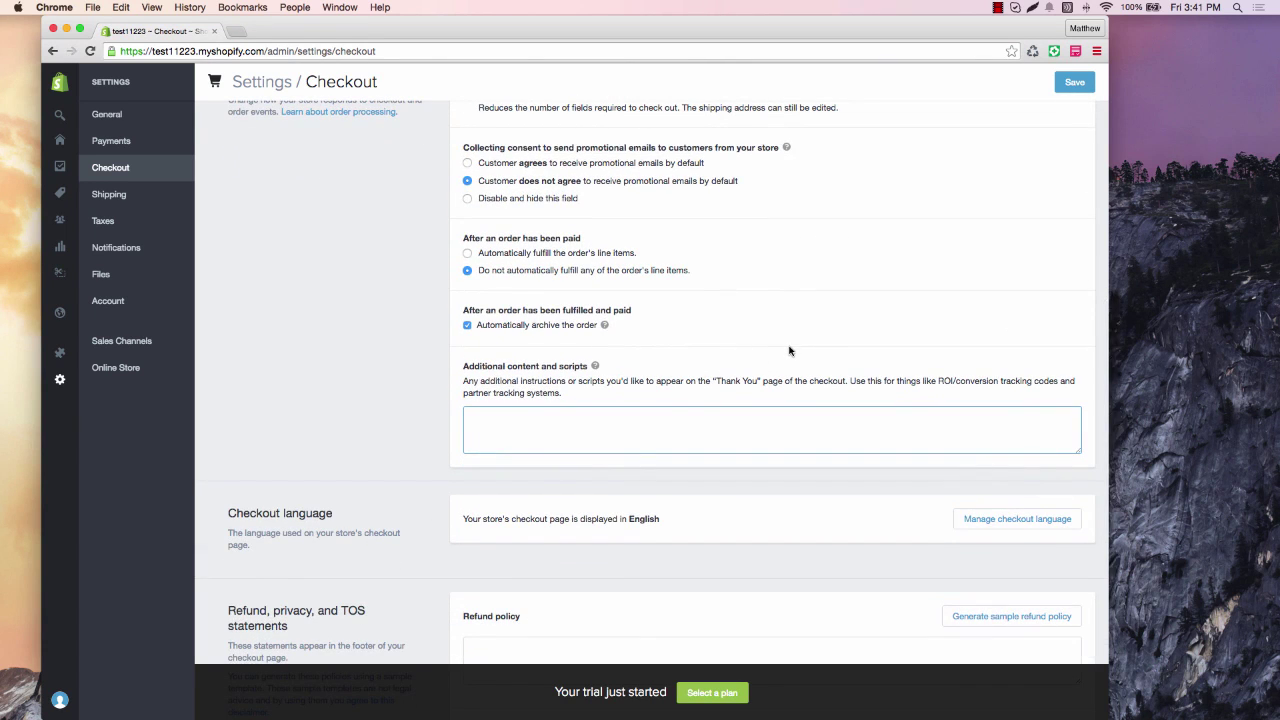
scroll(782, 340, "down", 2)
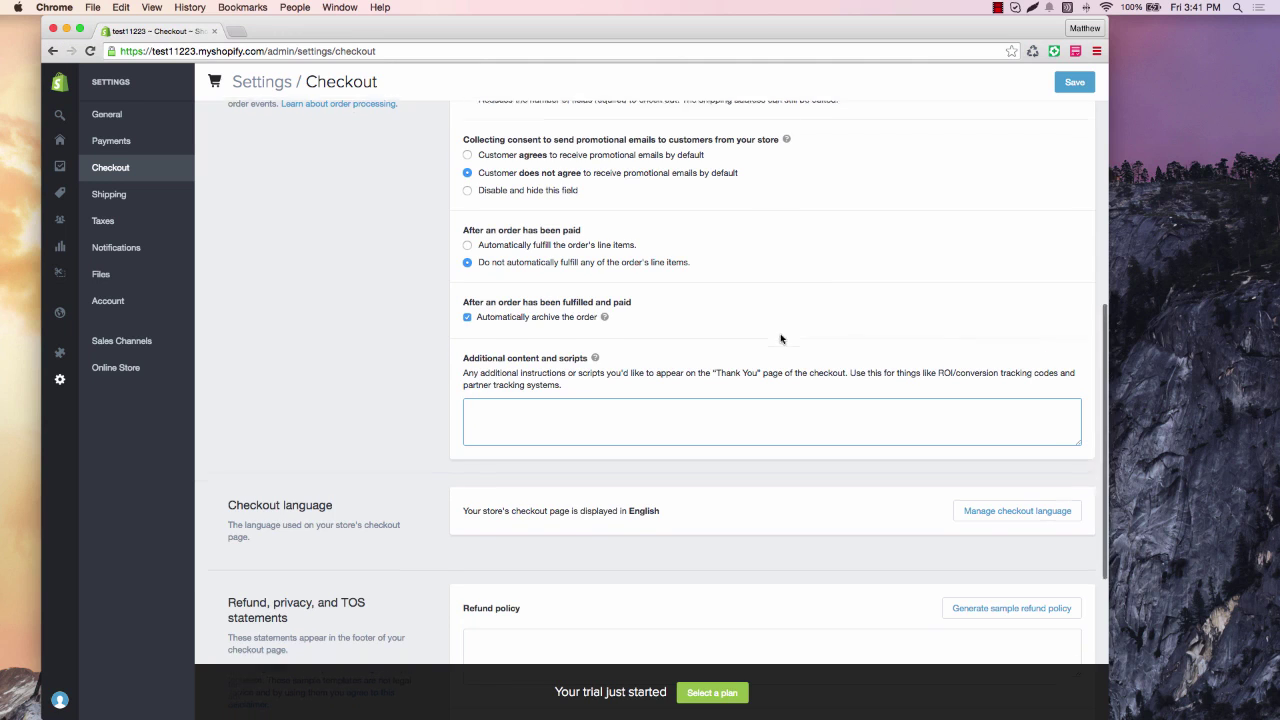
scroll(781, 338, "down", 4)
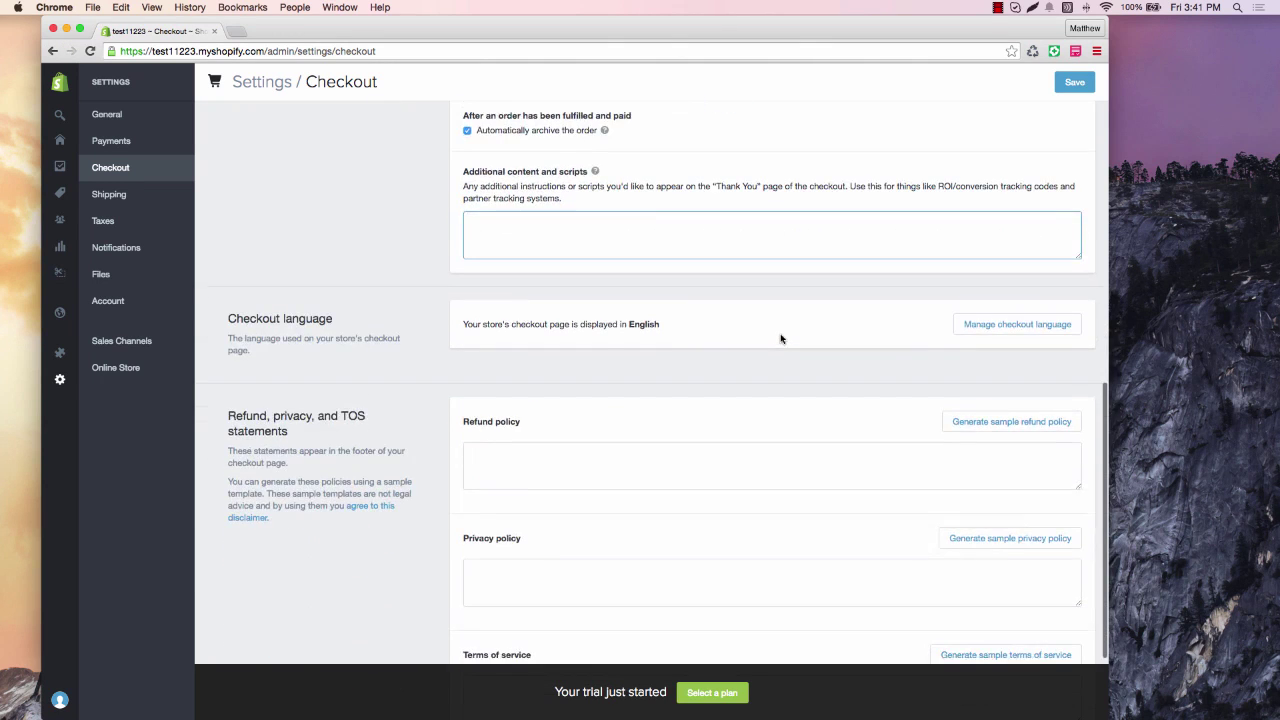
scroll(781, 338, "down", 2)
scroll(594, 445, "down", 3)
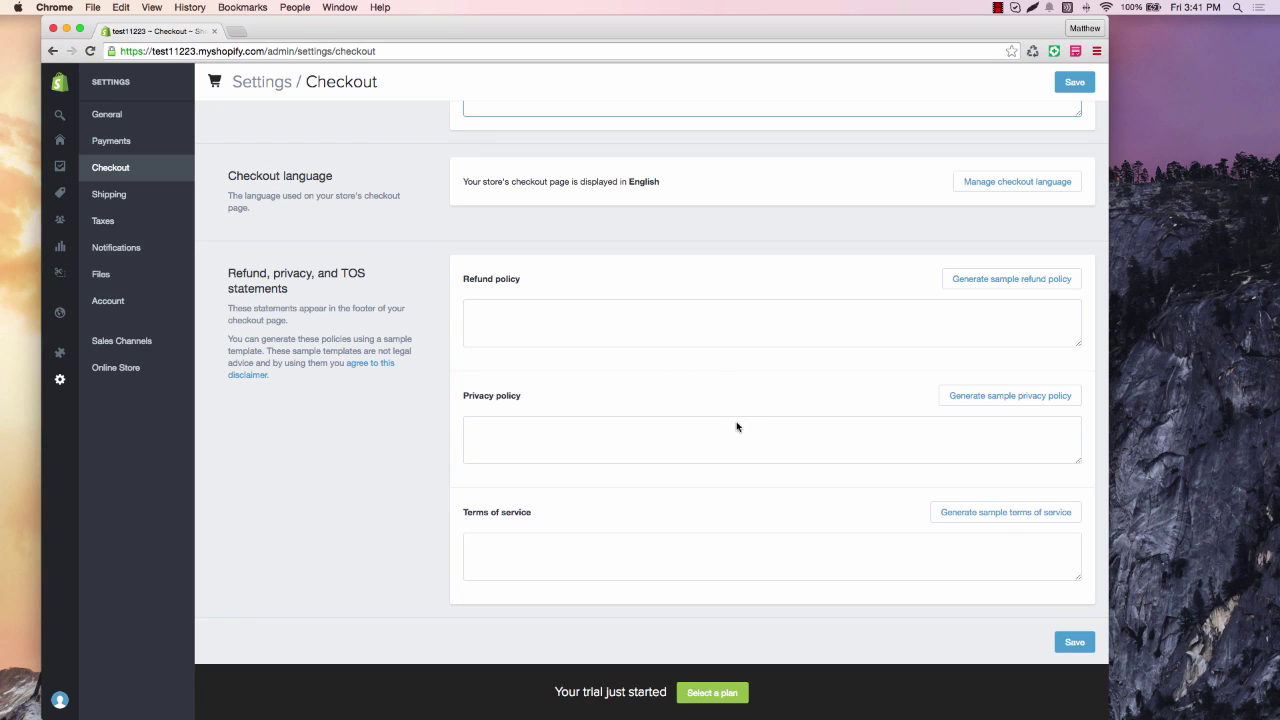
Generate sample refund, privacy and terms-of-service policies in the checkout settings.
left_click(990, 278)
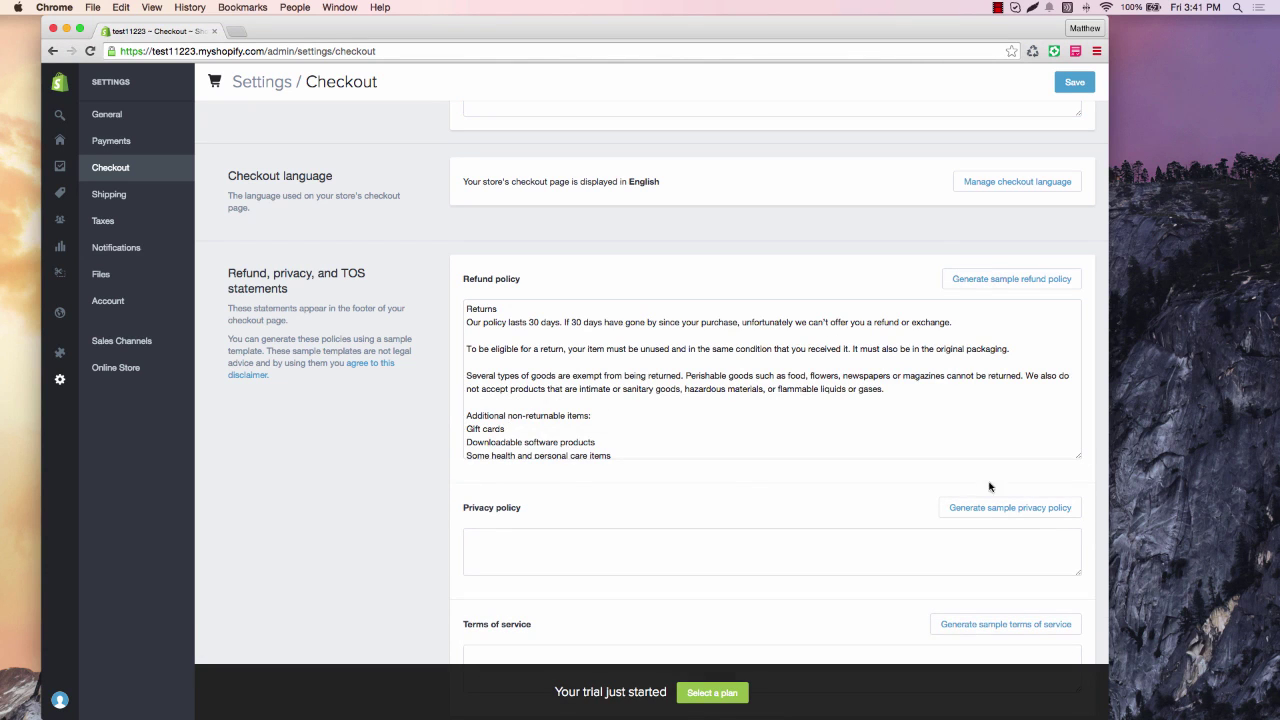
left_click(990, 507)
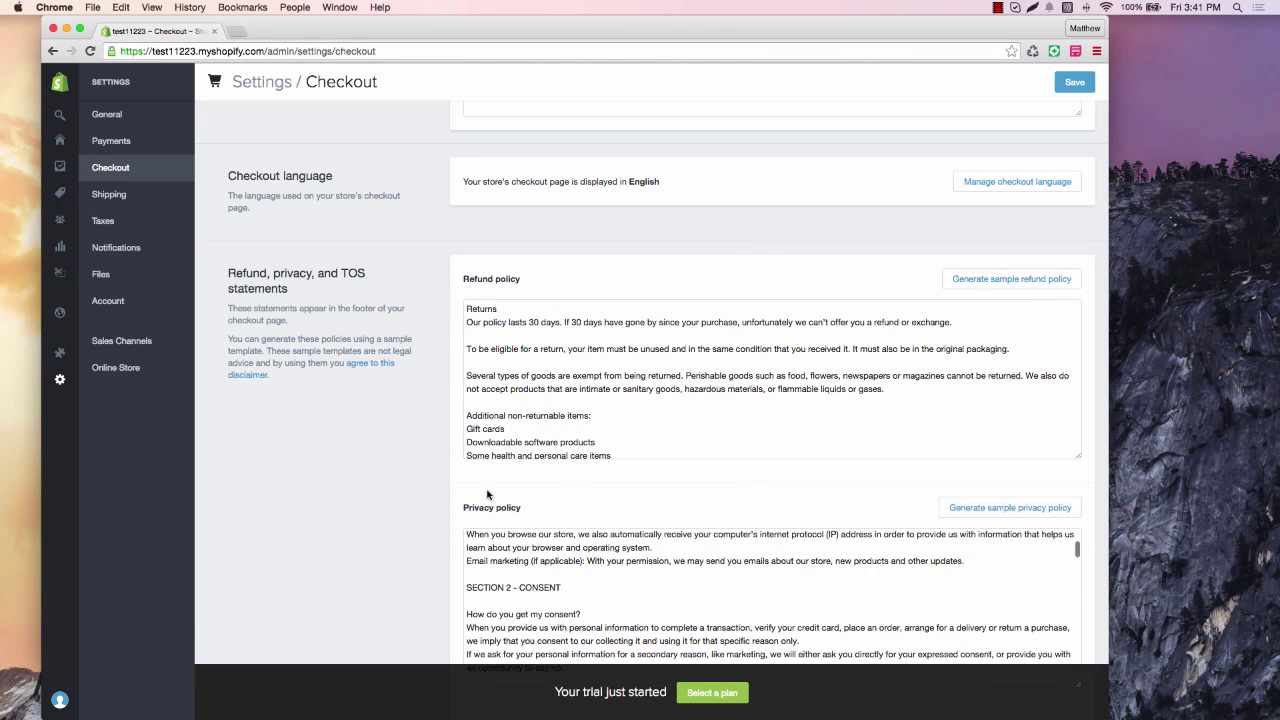
scroll(520, 570, "down", 5)
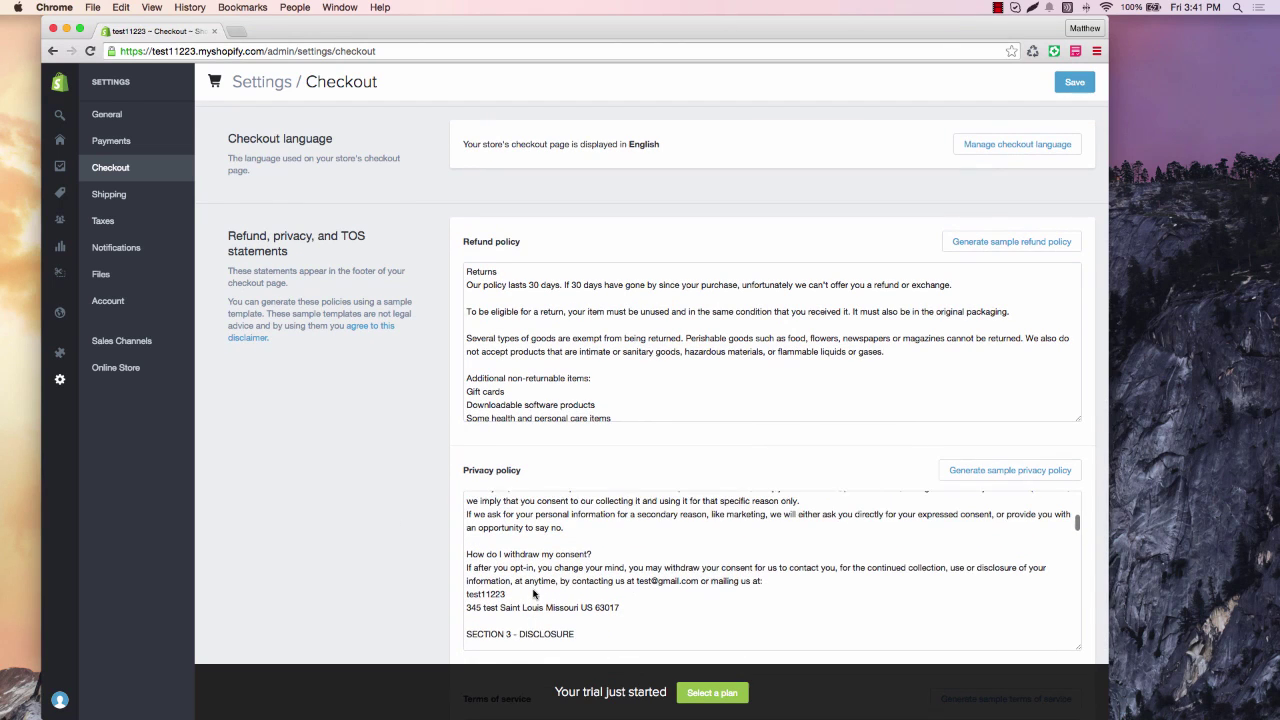
scroll(533, 594, "up", 10)
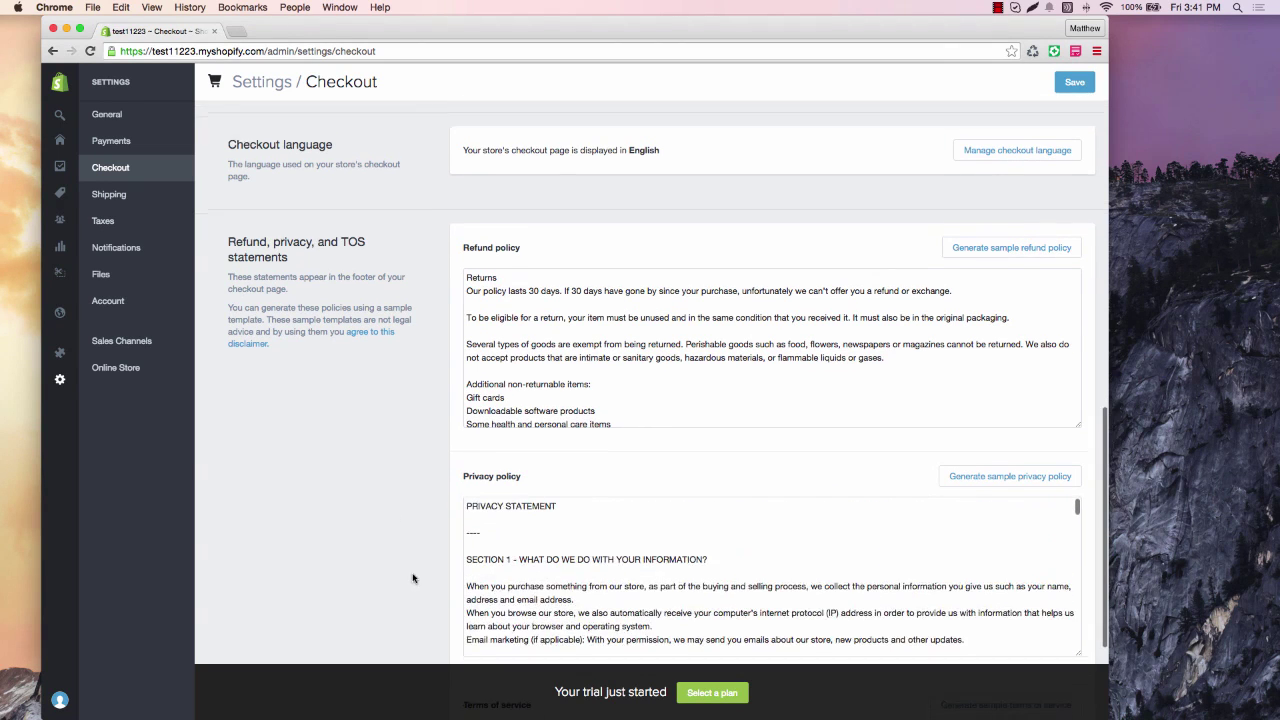
scroll(415, 580, "down", 4)
scroll(546, 418, "down", 3)
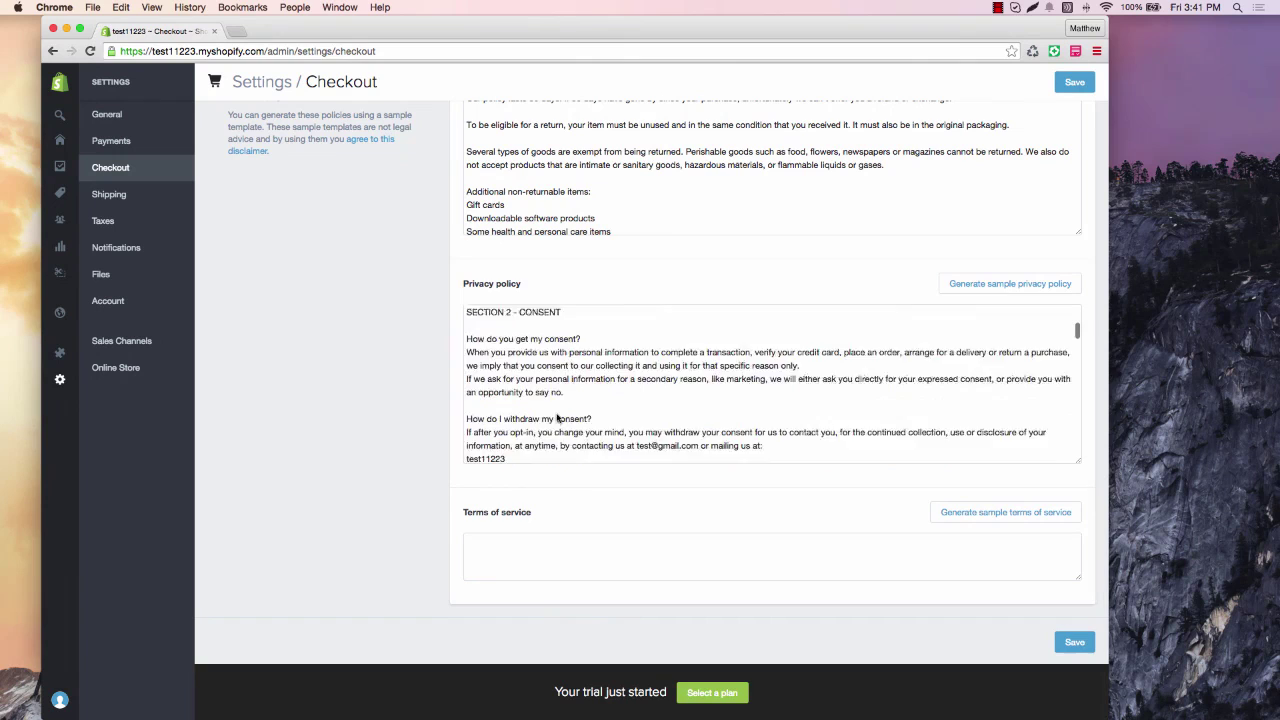
scroll(557, 418, "down", 3)
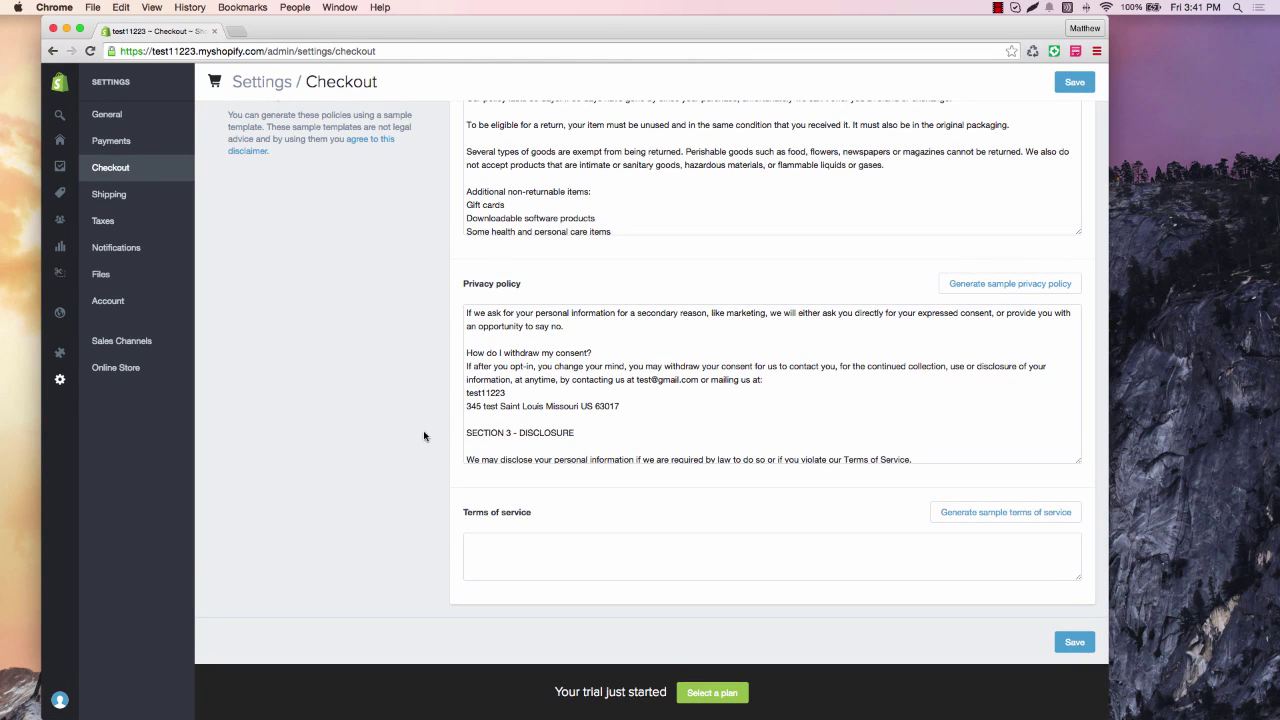
left_click(1045, 518)
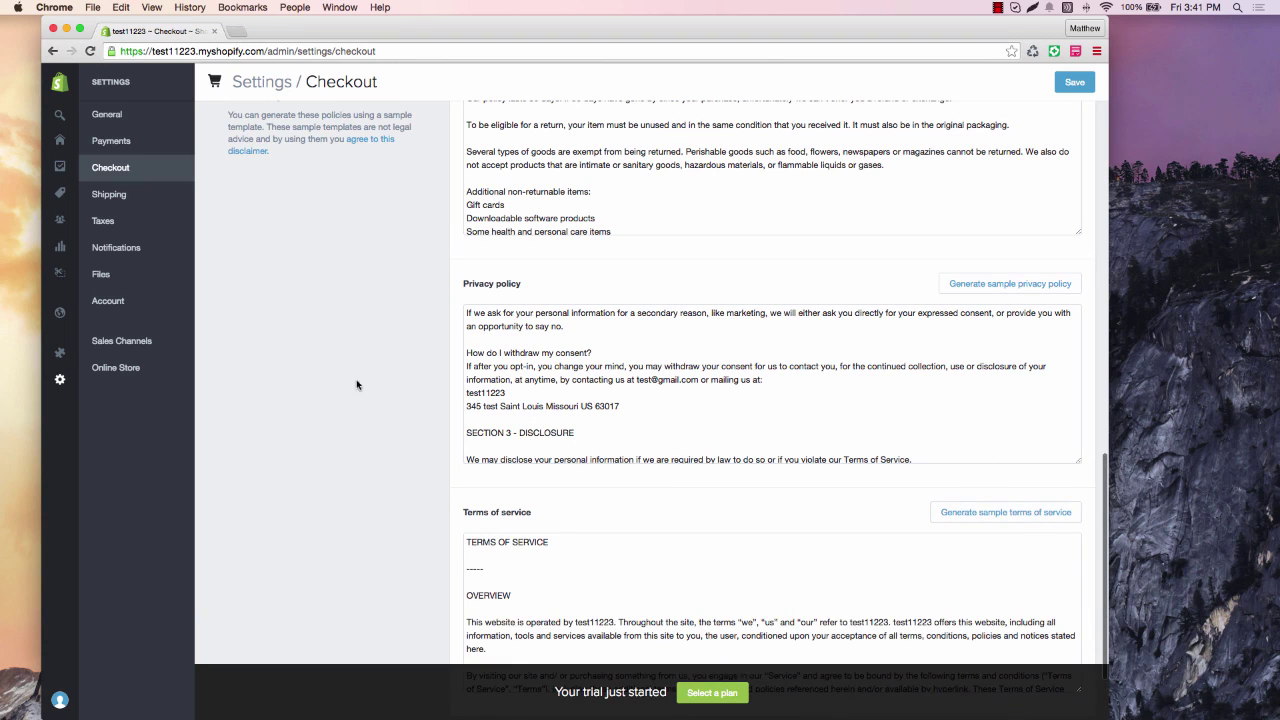
scroll(354, 454, "down", 2)
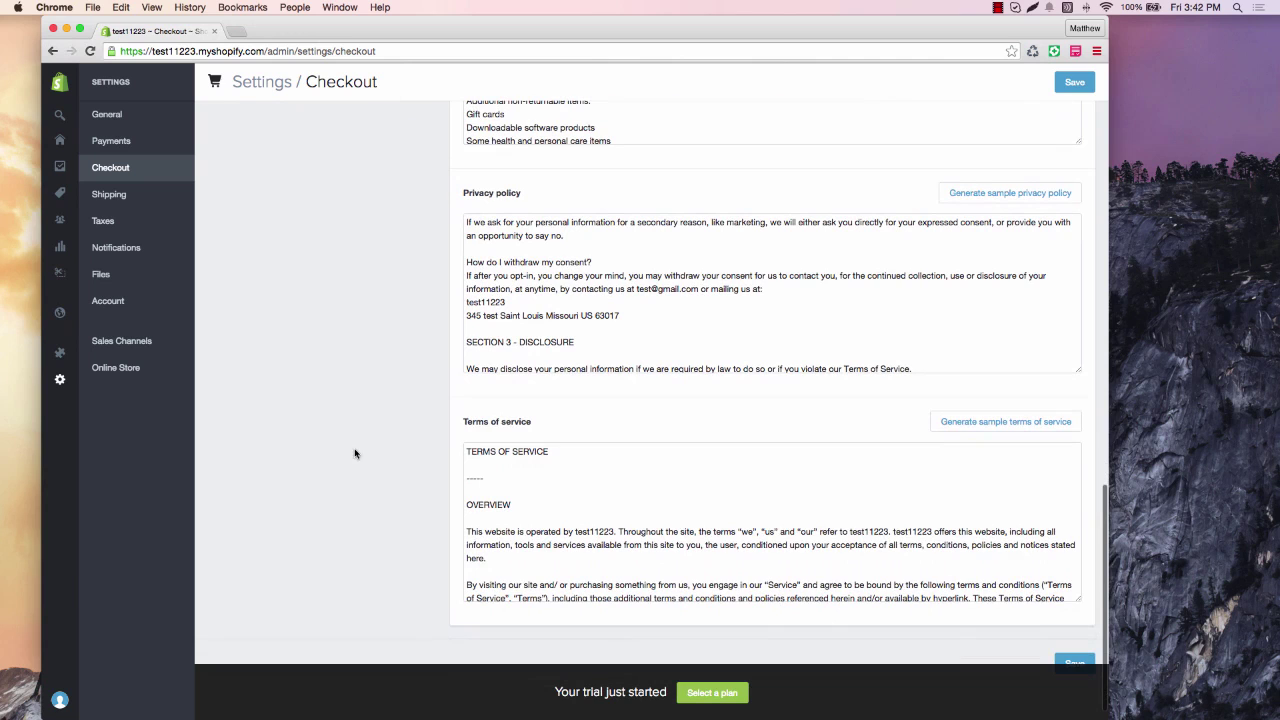
scroll(653, 524, "down", 4)
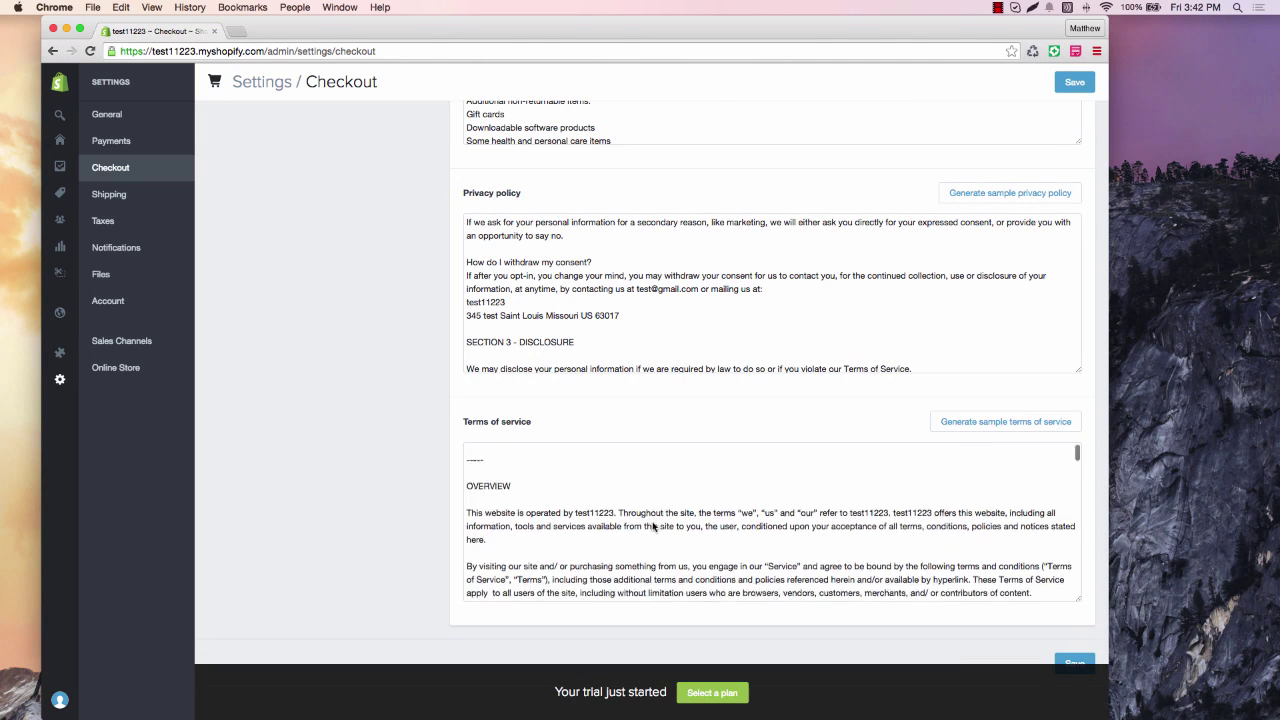
scroll(653, 524, "down", 10)
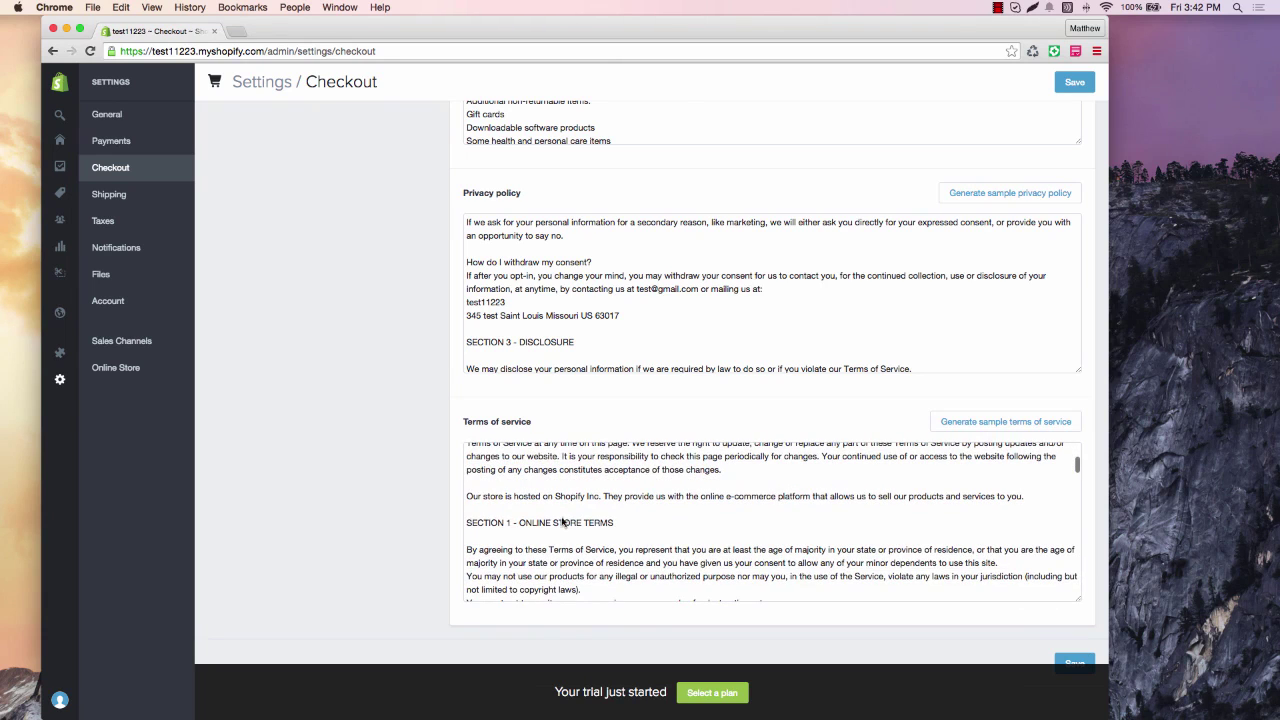
scroll(392, 374, "up", 1)
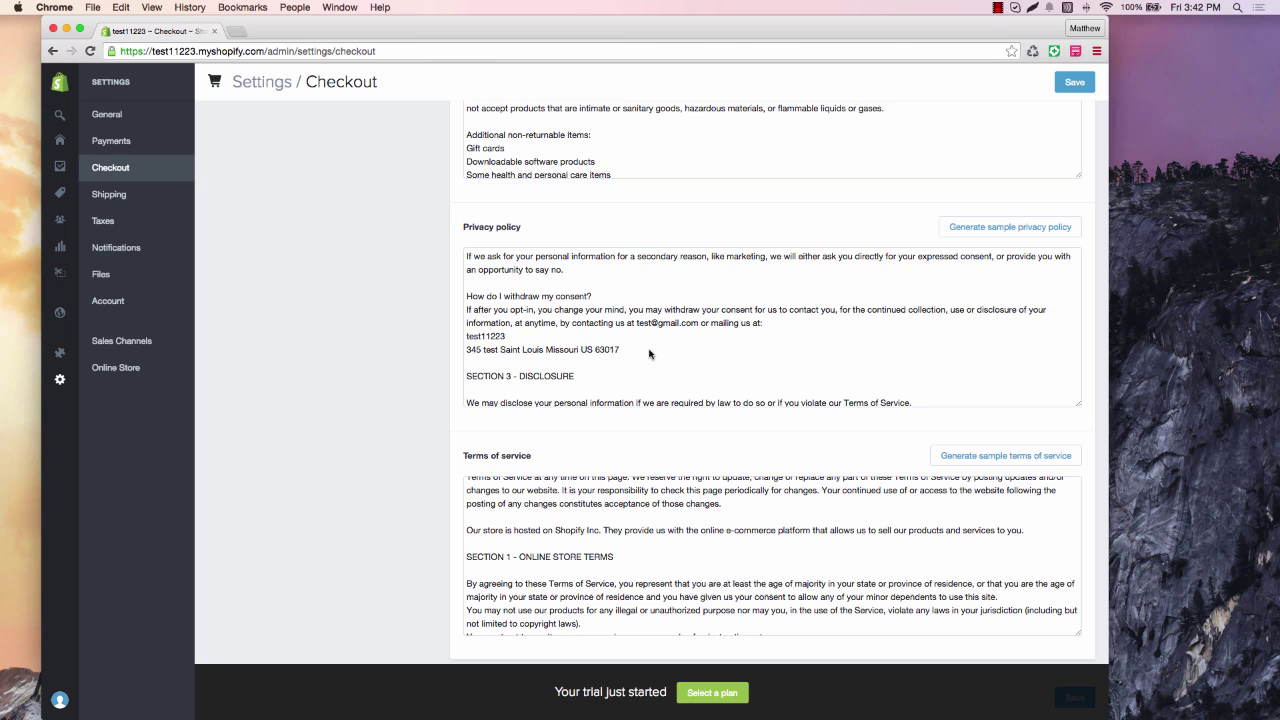
Save the checkout settings and select the entire privacy policy text for copying.
left_click(1061, 83)
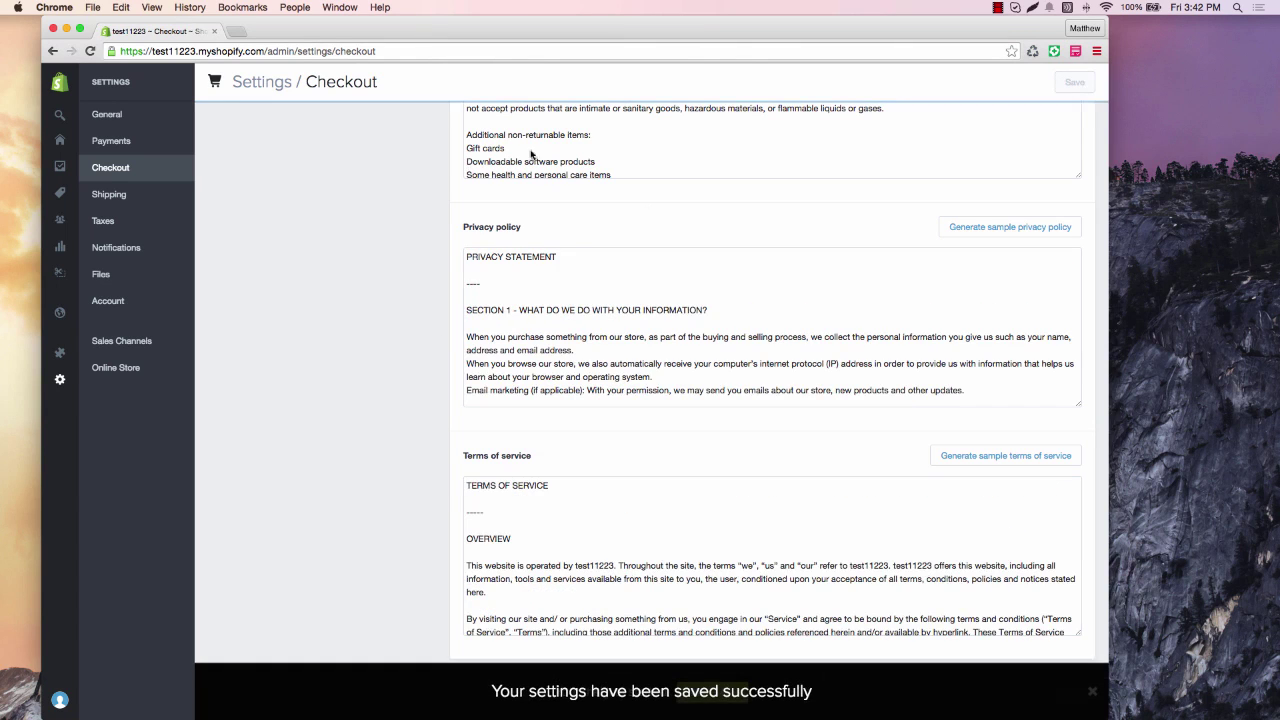
mouse_move(519, 310)
left_mouse_down()
mouse_move(548, 336)
mouse_move(542, 309)
left_mouse_up()
triple_click(543, 310)
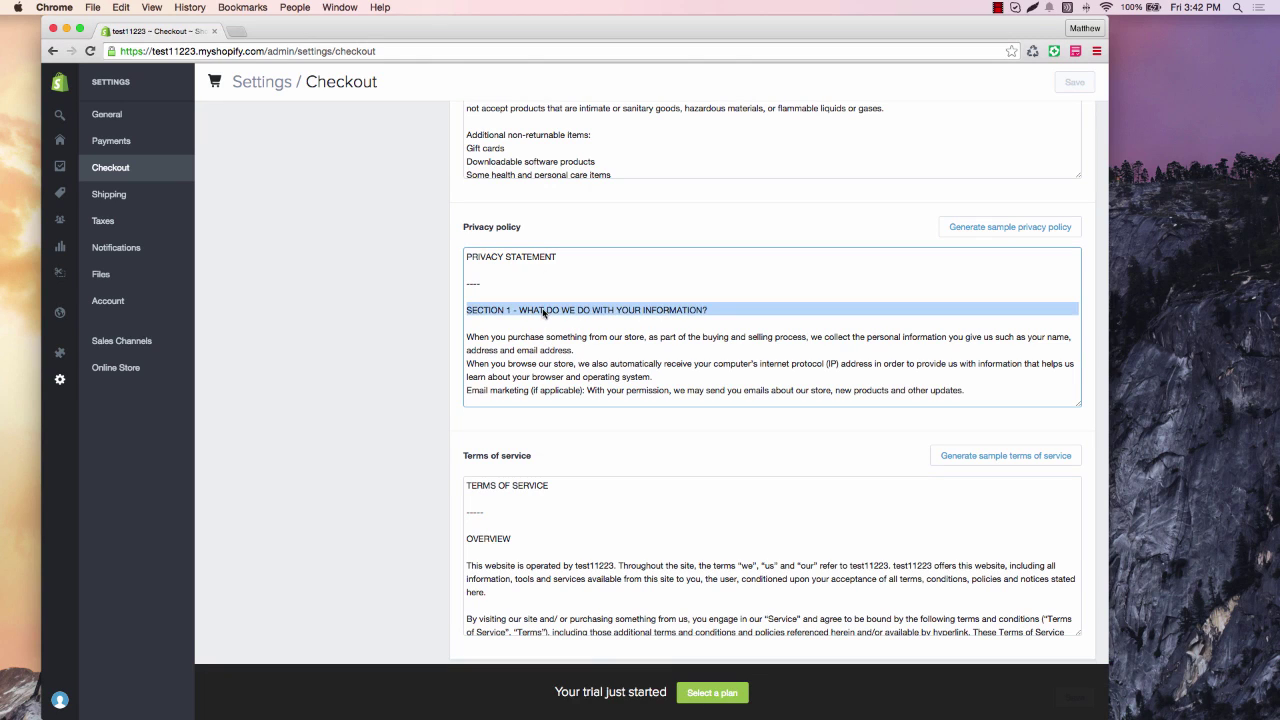
triple_click(546, 352)
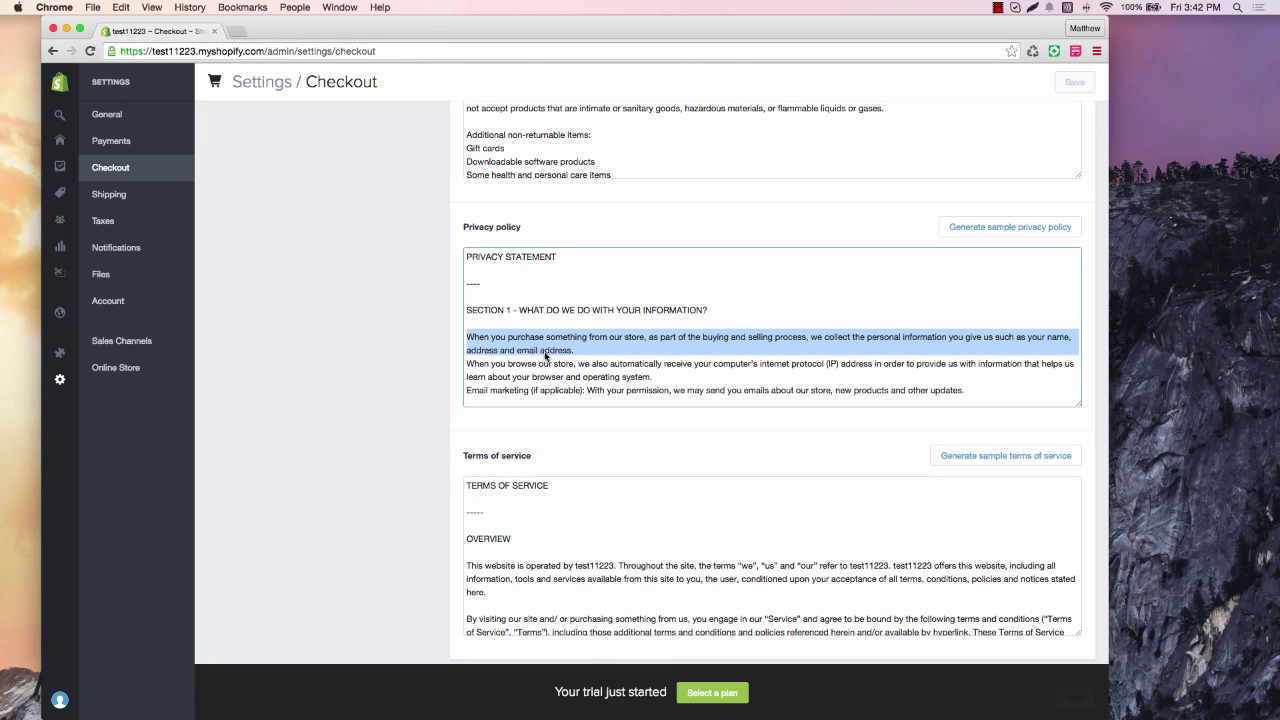
key("super+a")
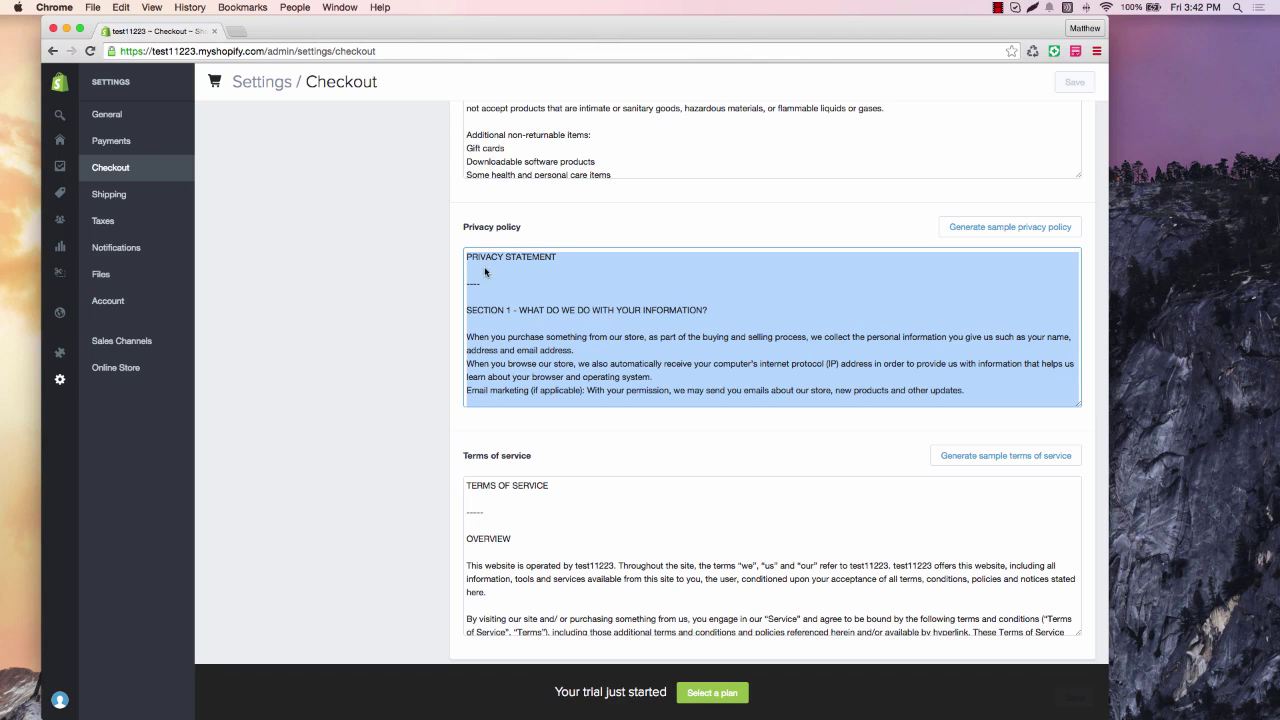
mouse_move(61, 215)
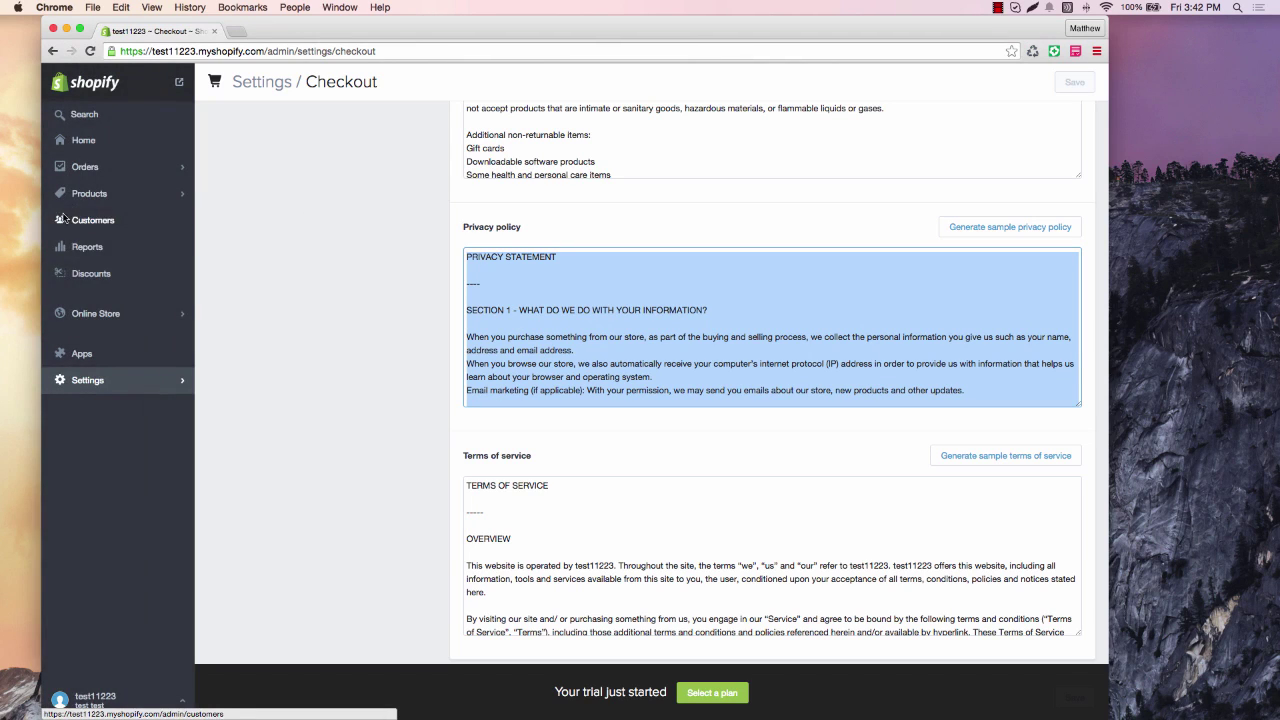
Create a new store page titled 'Privacy Policy' and paste the copied privacy statement as its content.
left_click(100, 313)
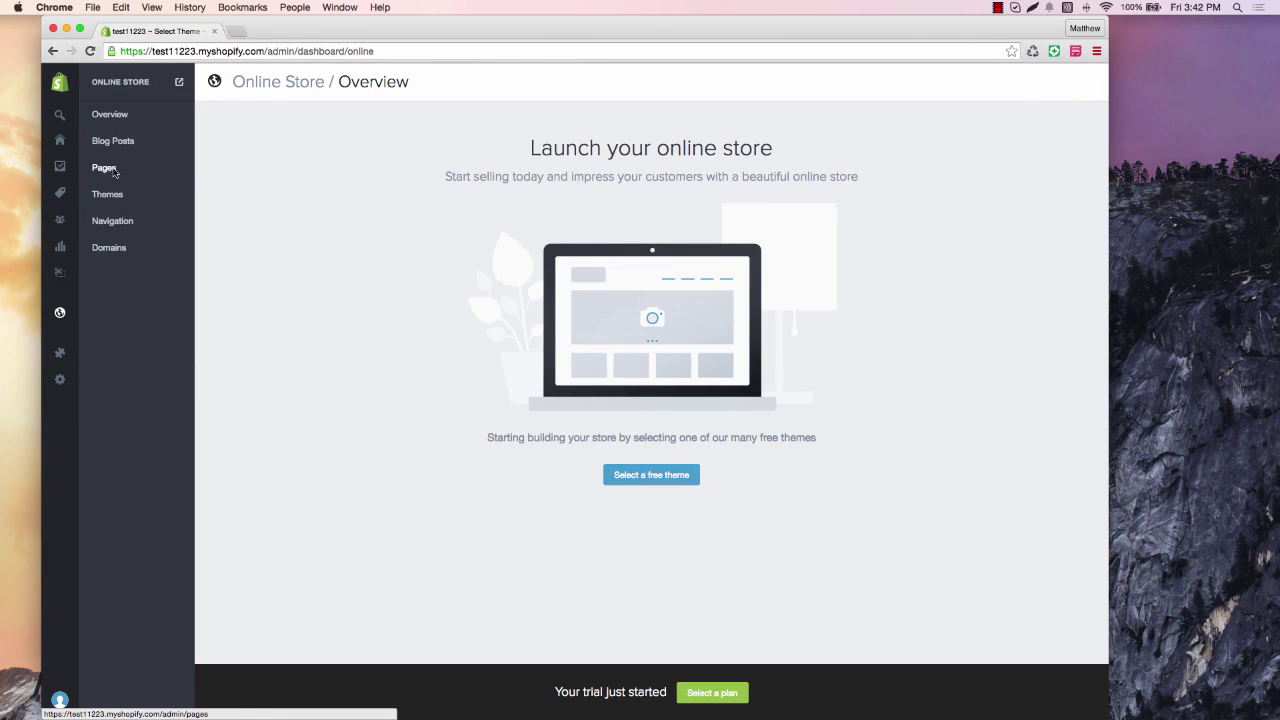
left_click(104, 168)
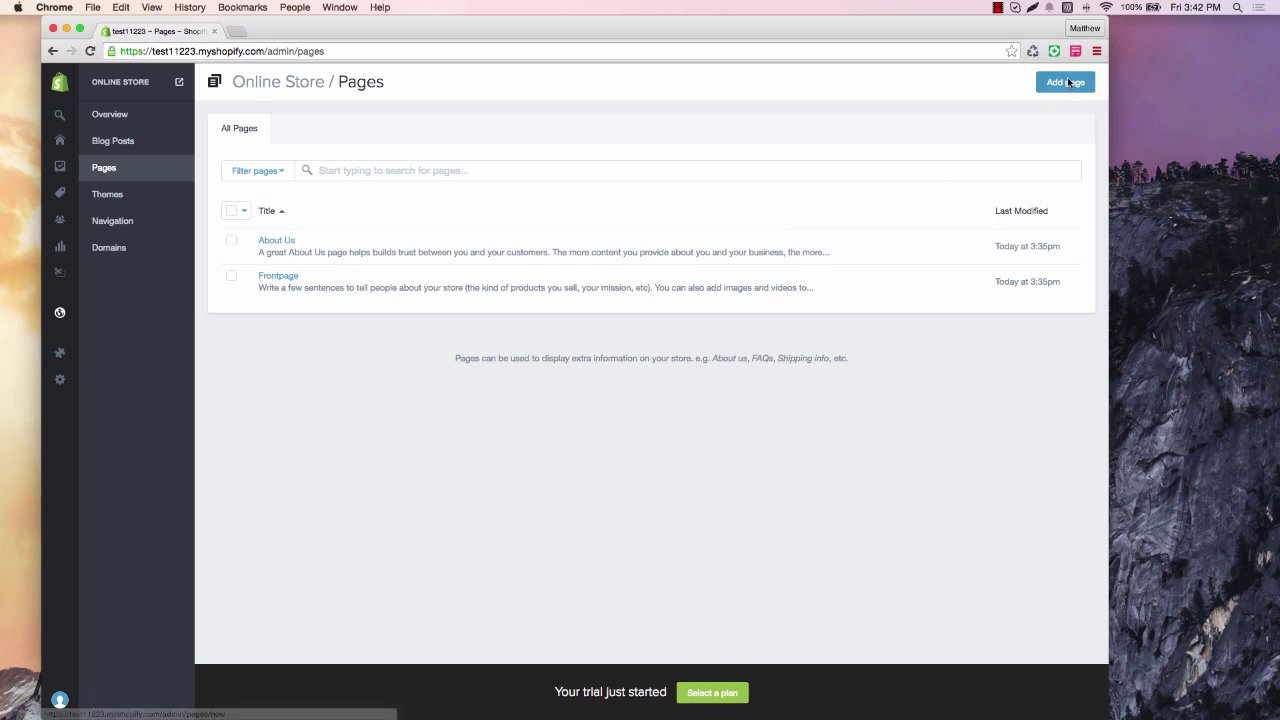
left_click(1066, 82)
left_click(499, 189)
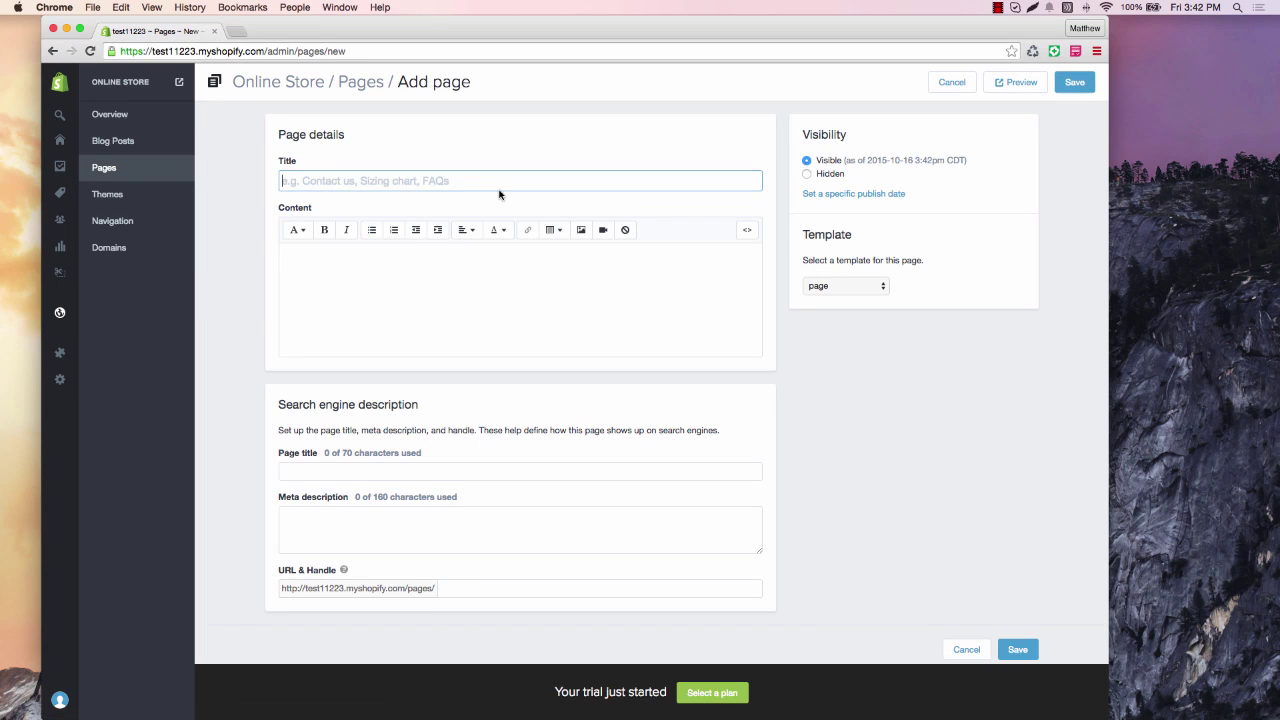
type("Privacy Poli")
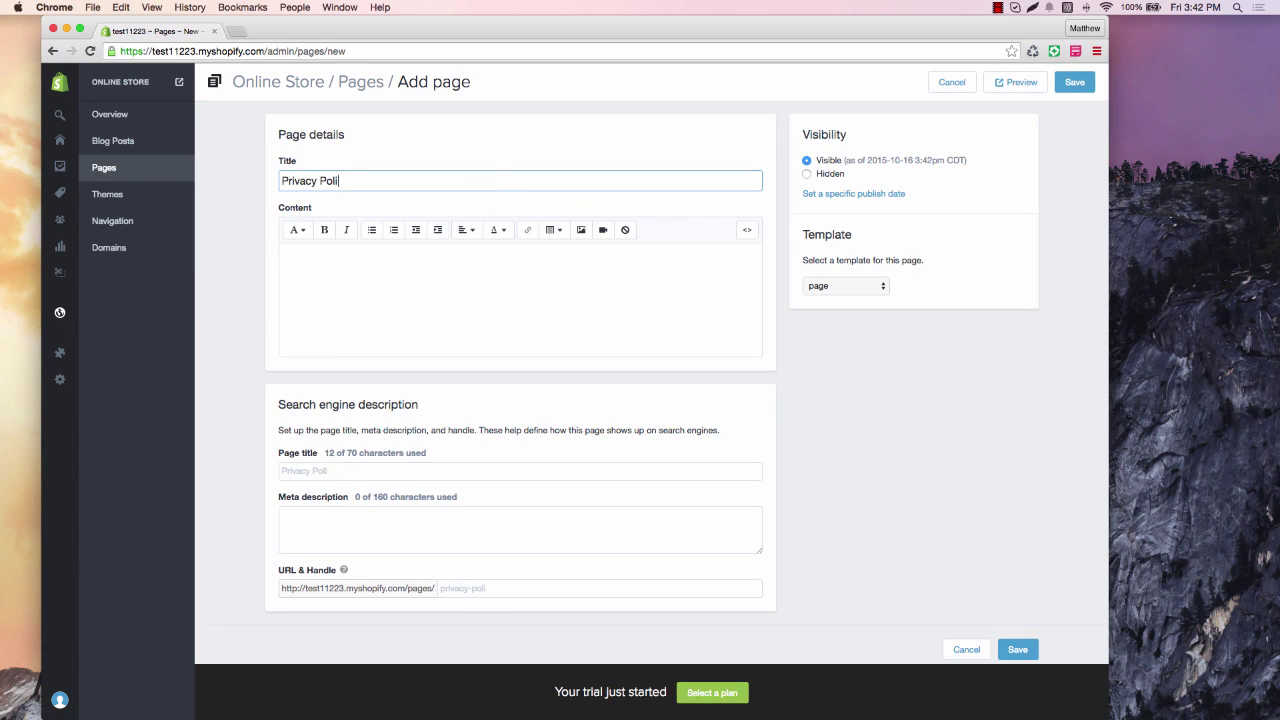
type("cy")
left_click(497, 230)
left_click(404, 281)
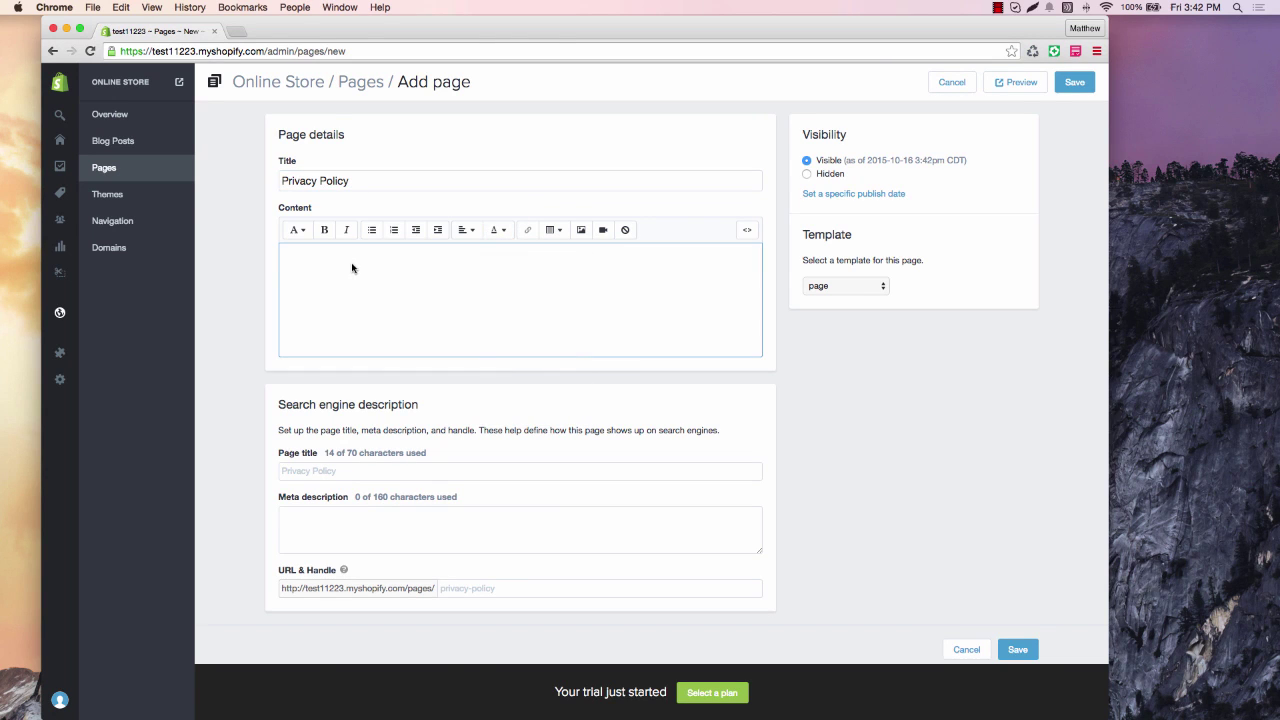
key("super+v")
Save the Privacy Policy page and look over the saved page.
scroll(406, 395, "up", 20)
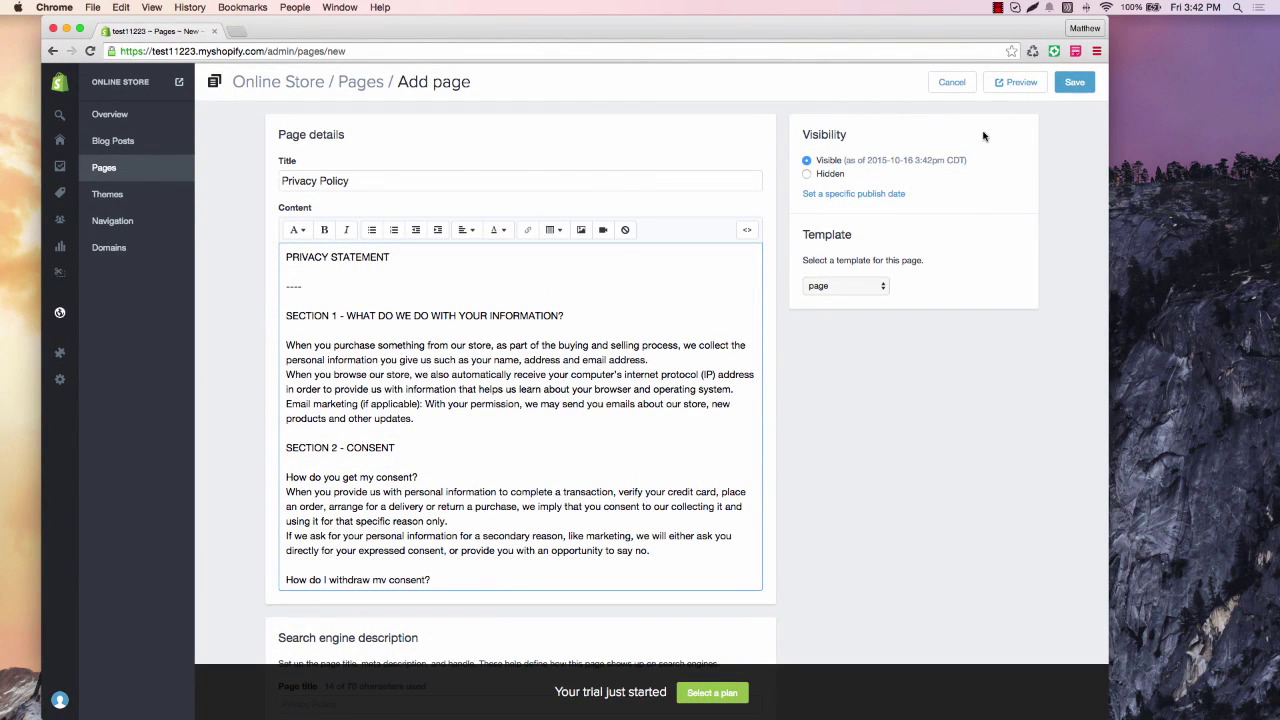
left_click(1074, 84)
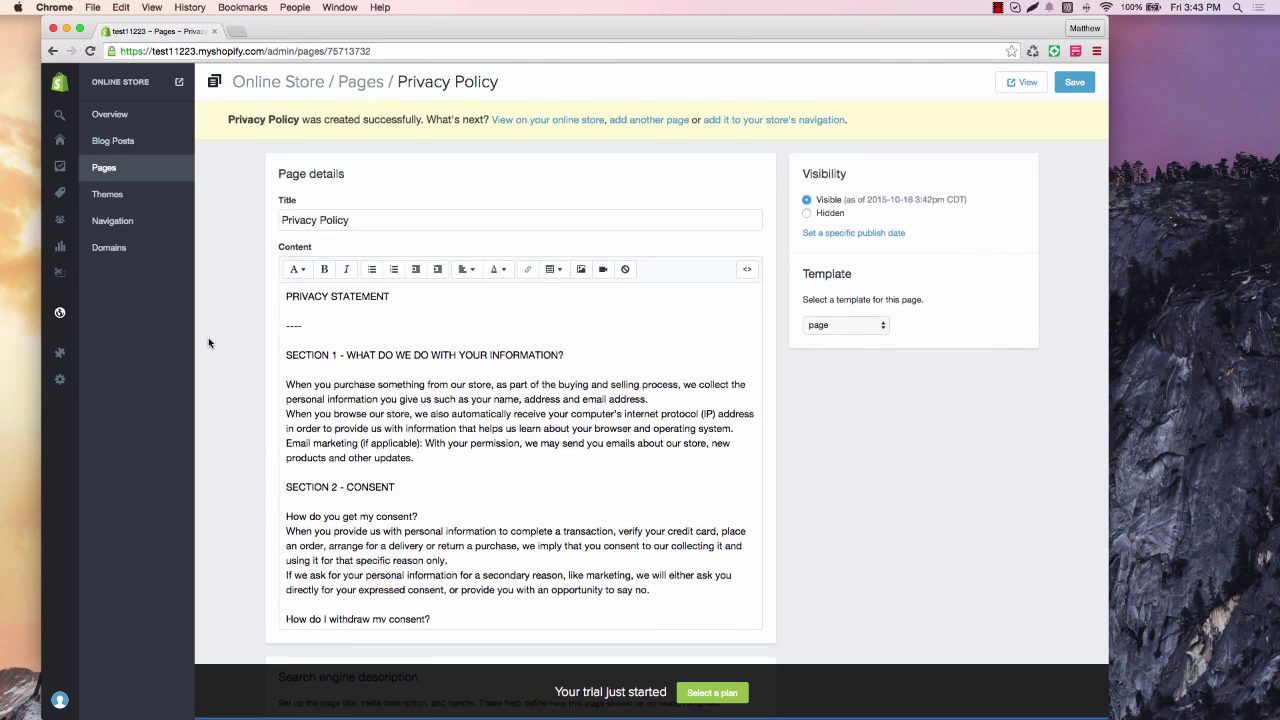
scroll(209, 343, "down", 1)
scroll(209, 343, "down", 4)
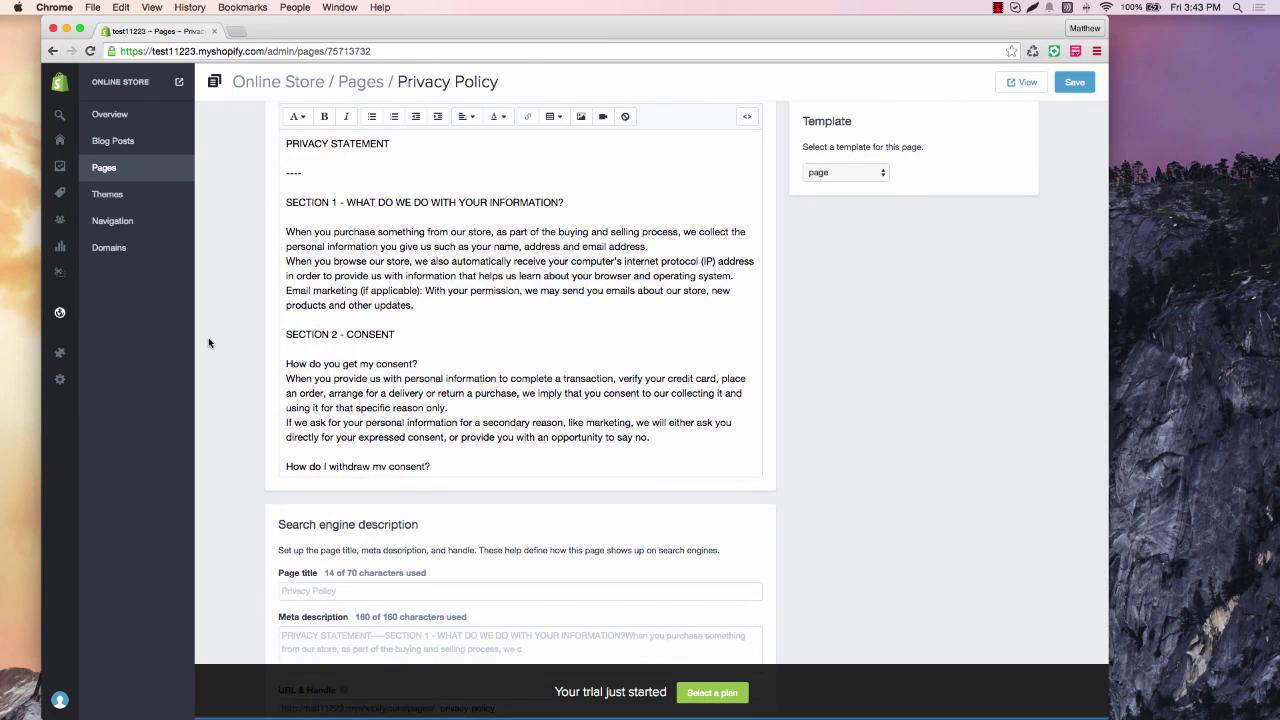
scroll(209, 343, "down", 1)
scroll(209, 343, "down", 2)
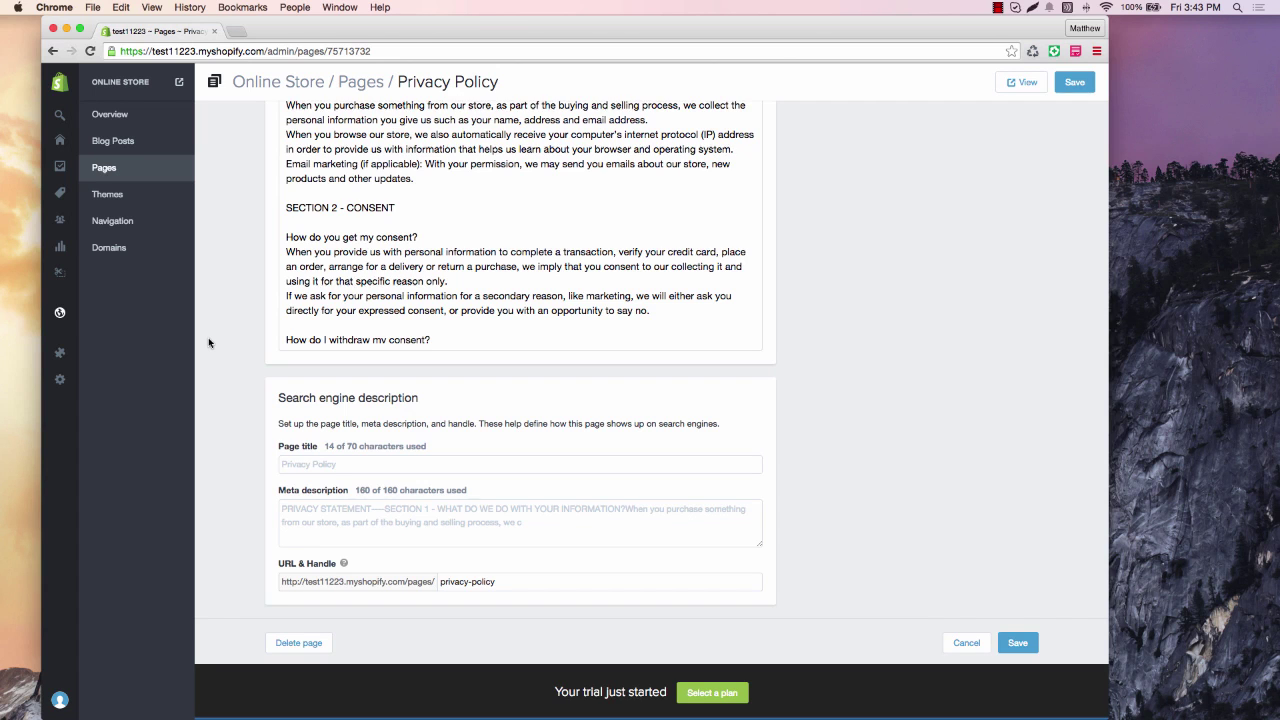
scroll(209, 343, "up", 7)
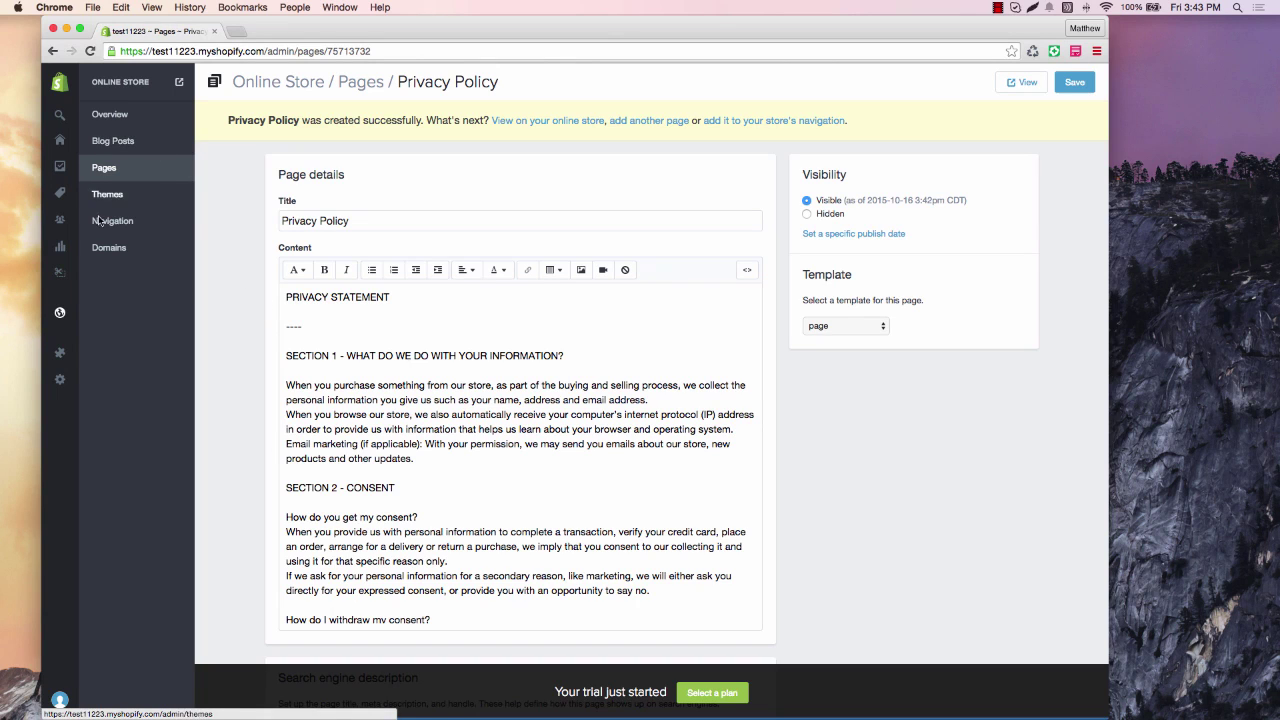
Review the $10 Standard and $20 Heavy Goods domestic rates, then edit the Heavy Goods rate.
left_click(59, 379)
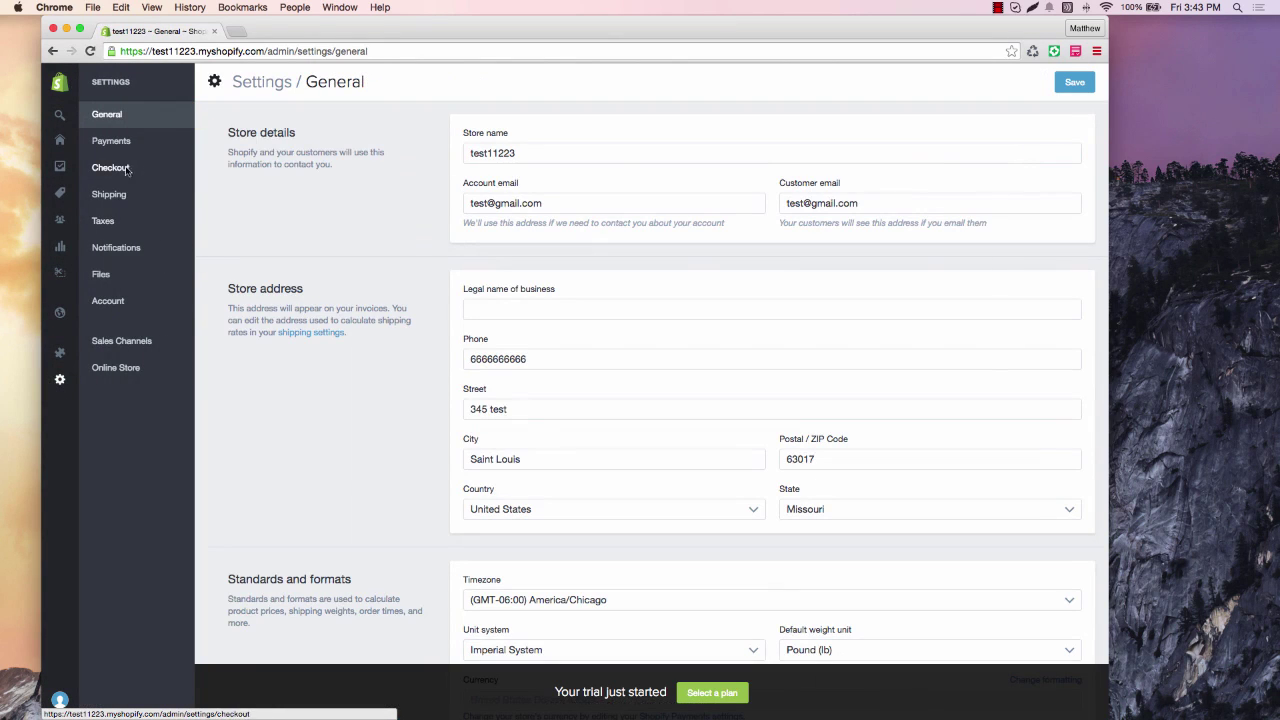
left_click(116, 198)
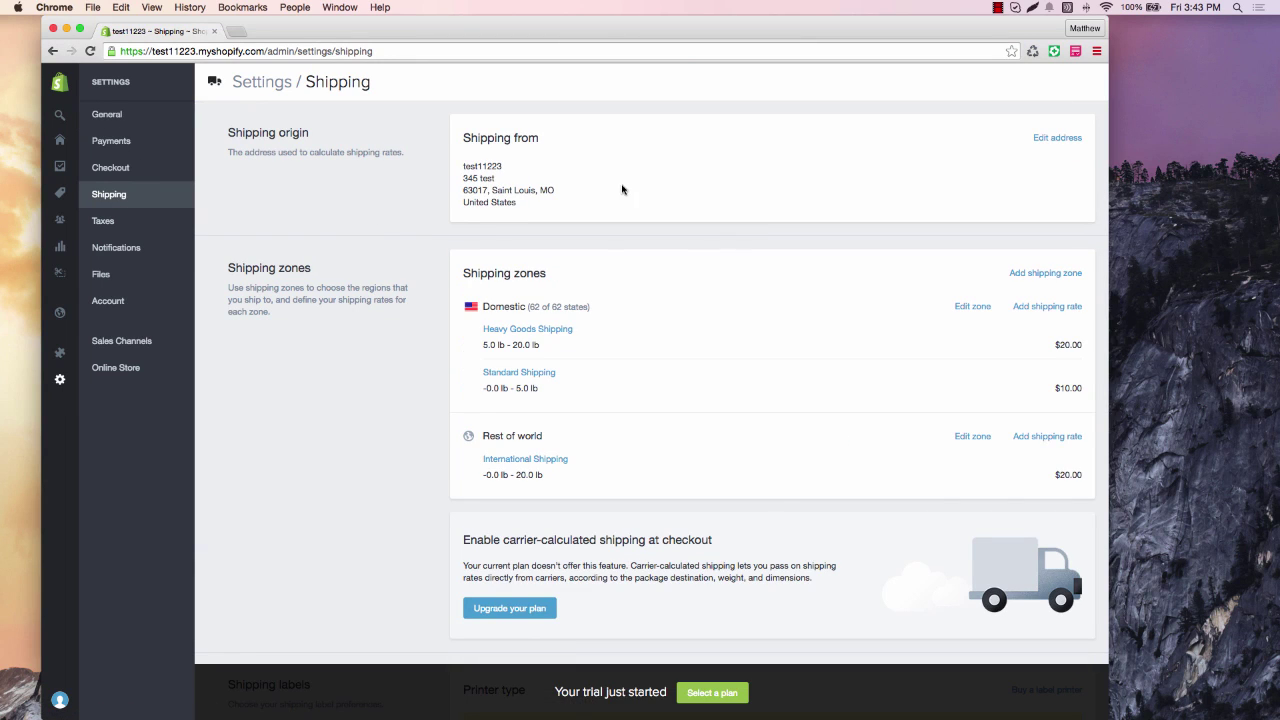
scroll(622, 189, "down", 1)
scroll(622, 189, "down", 1)
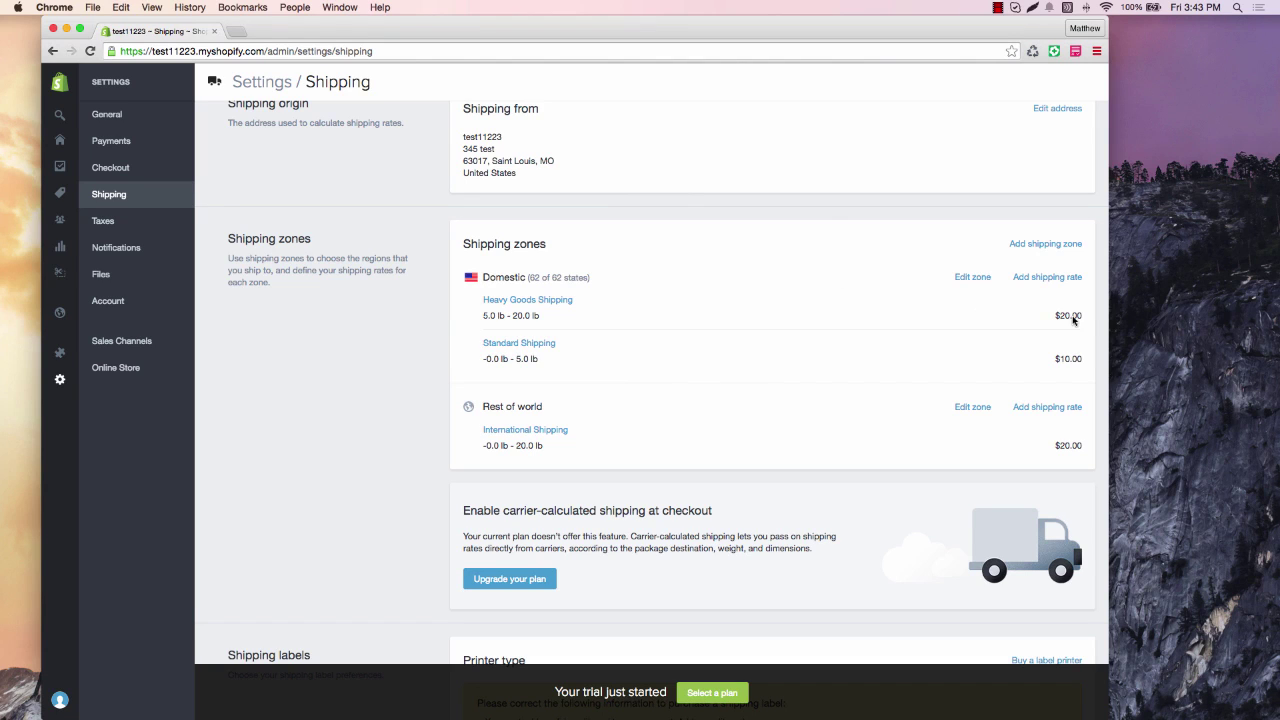
left_click_drag(1056, 318, 1082, 319)
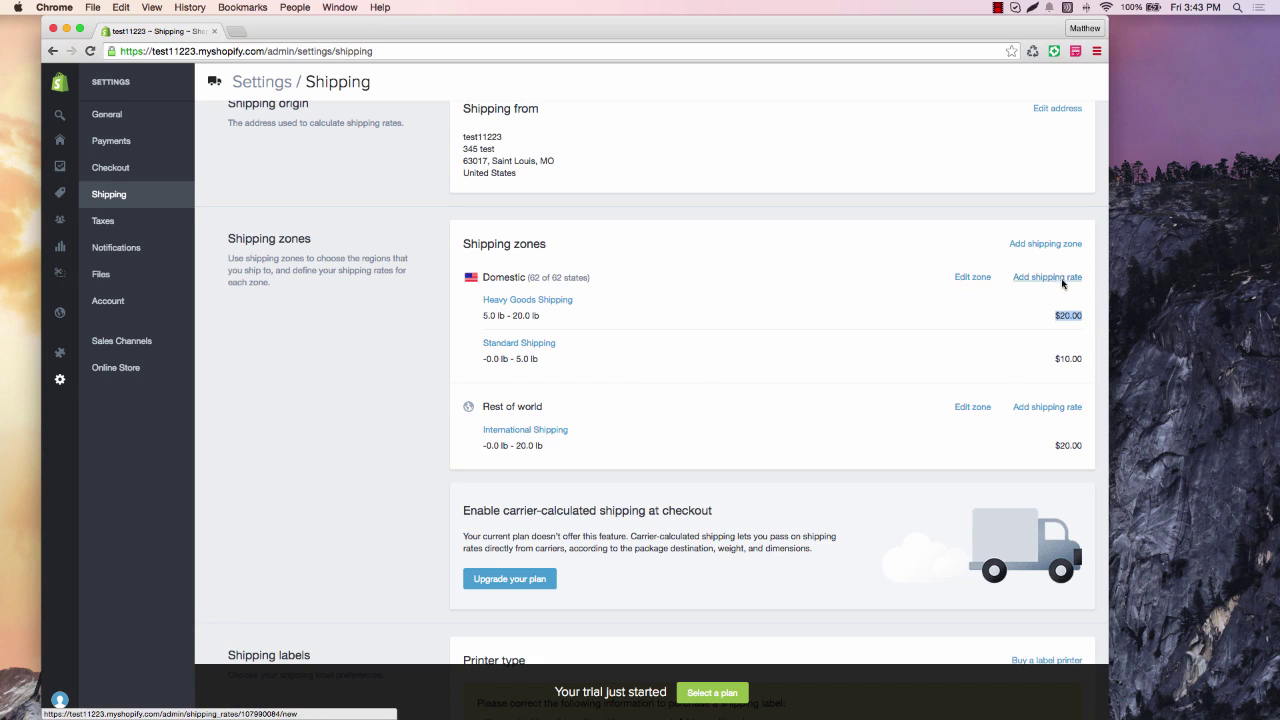
left_click(543, 302)
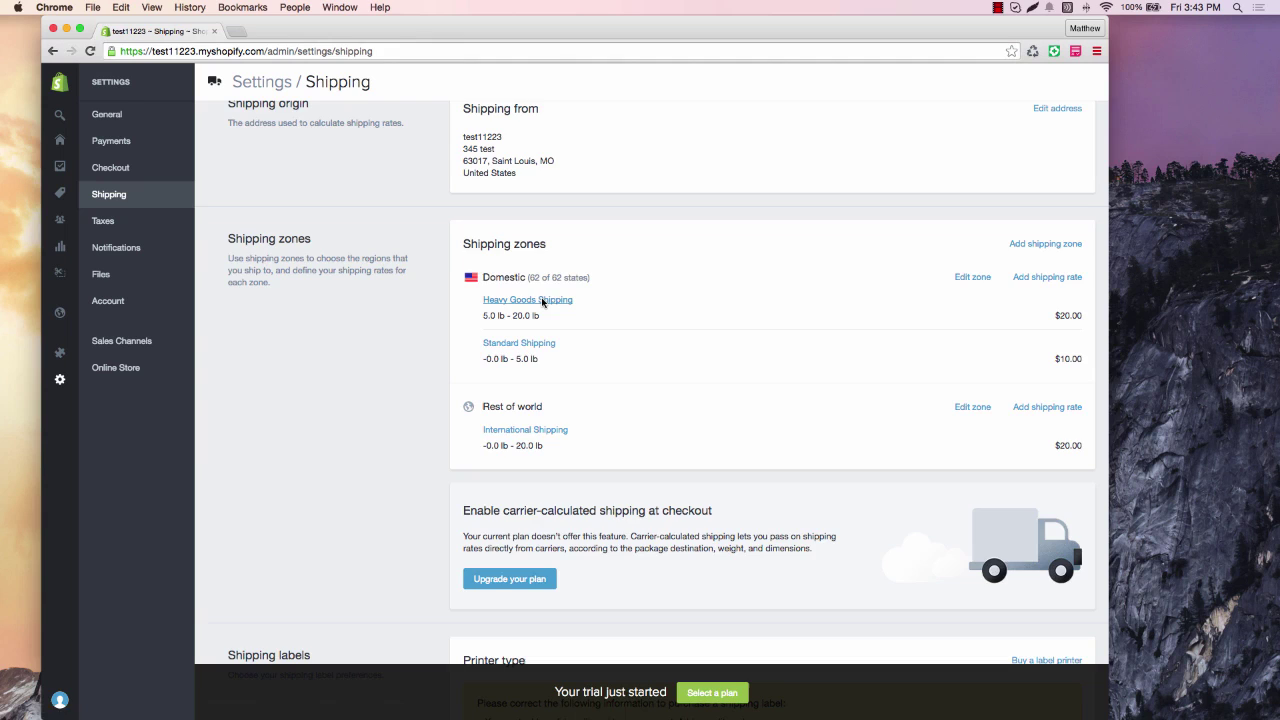
Rename Heavy Goods to Shipping and Handling, set weight 0.1–0.1 lb and cost $9.95, and save.
triple_click(511, 203)
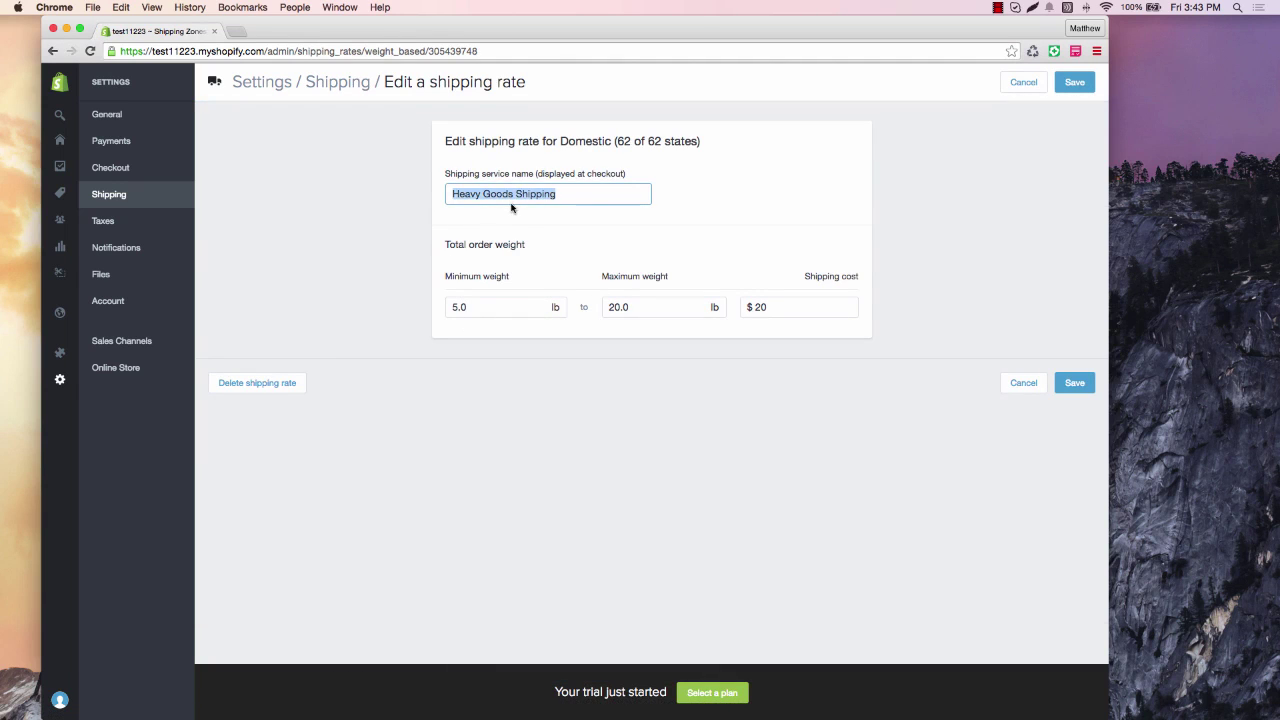
type("Shipping and Handling")
key("Tab")
type(".")
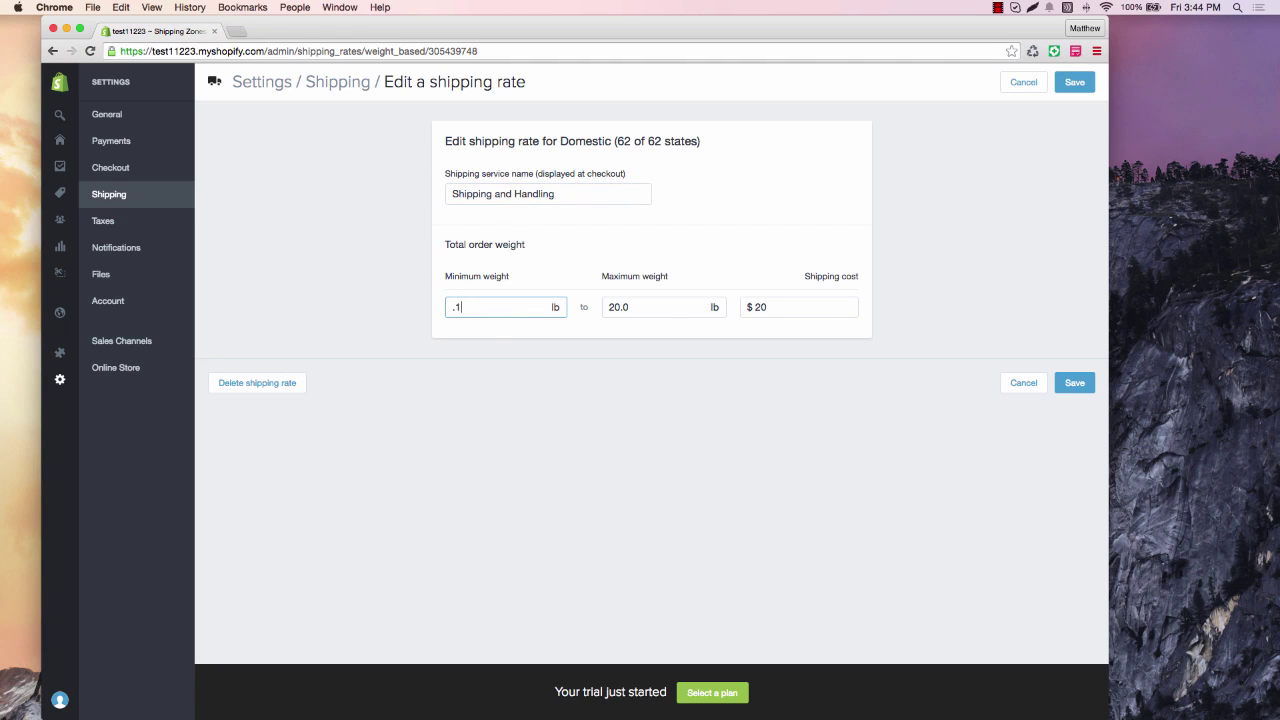
left_click(518, 364)
left_click(627, 317)
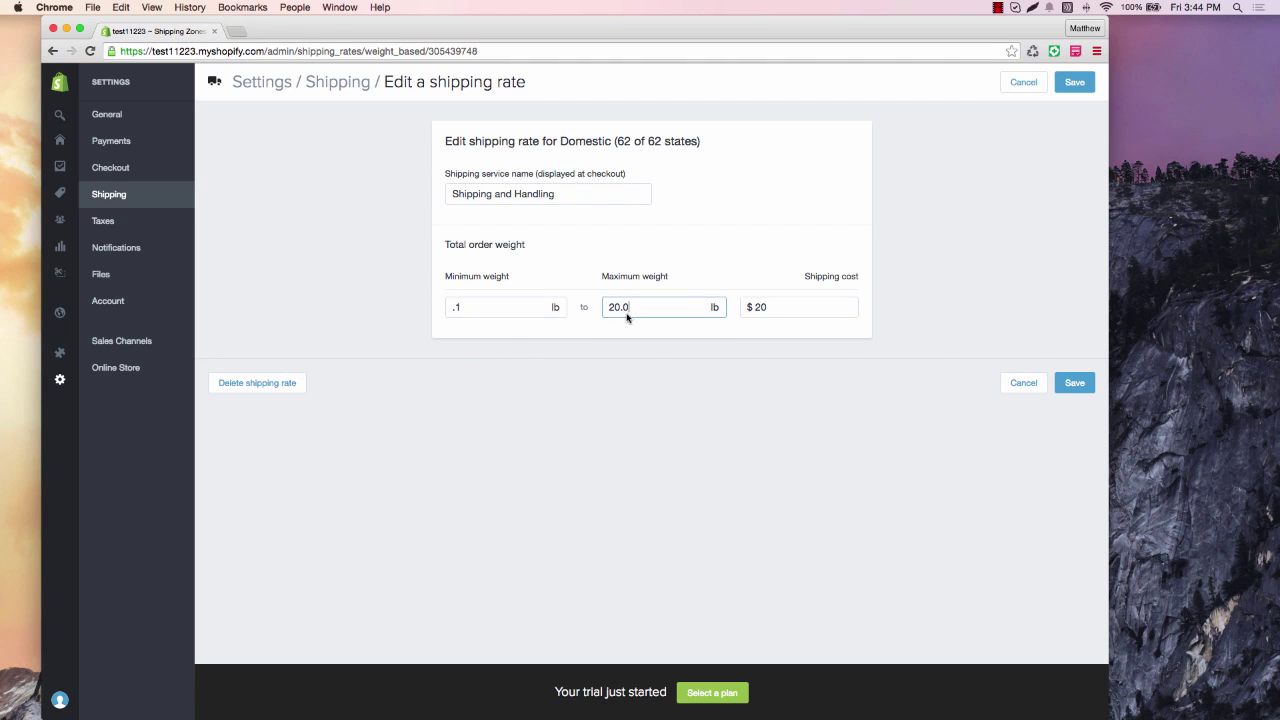
double_click(623, 307)
type(".1")
double_click(757, 308)
type("9")
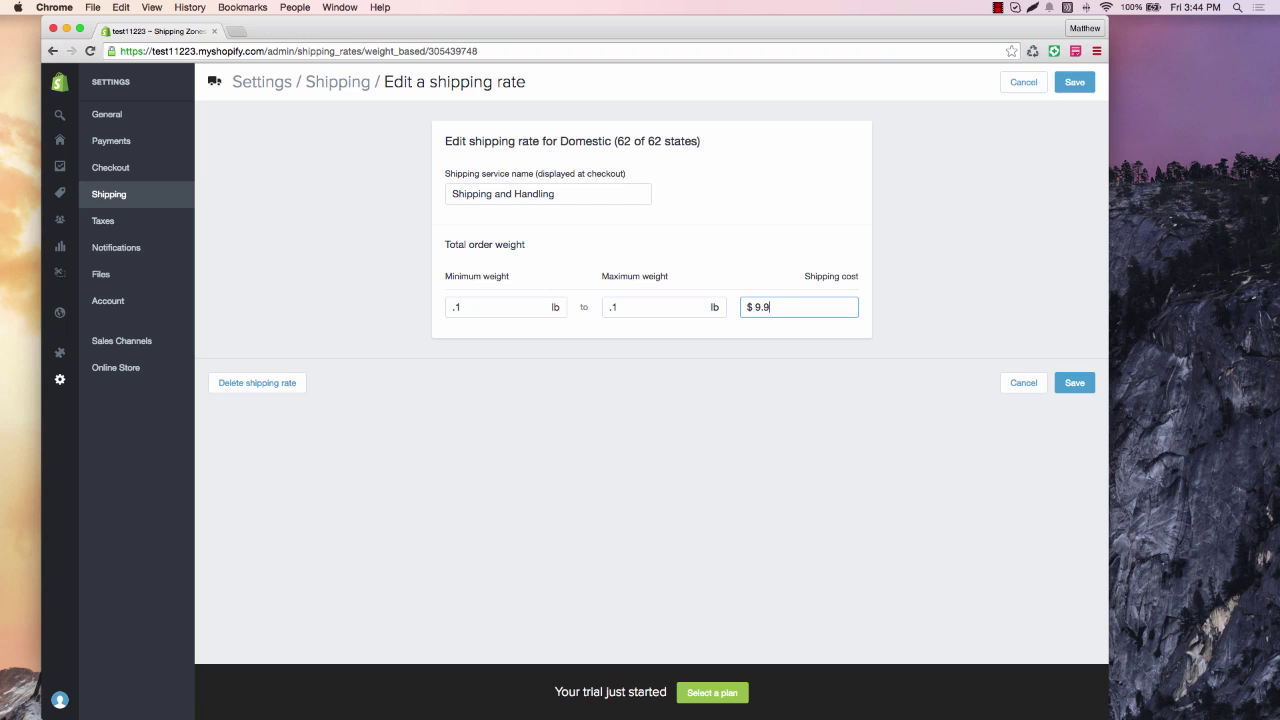
type(".95")
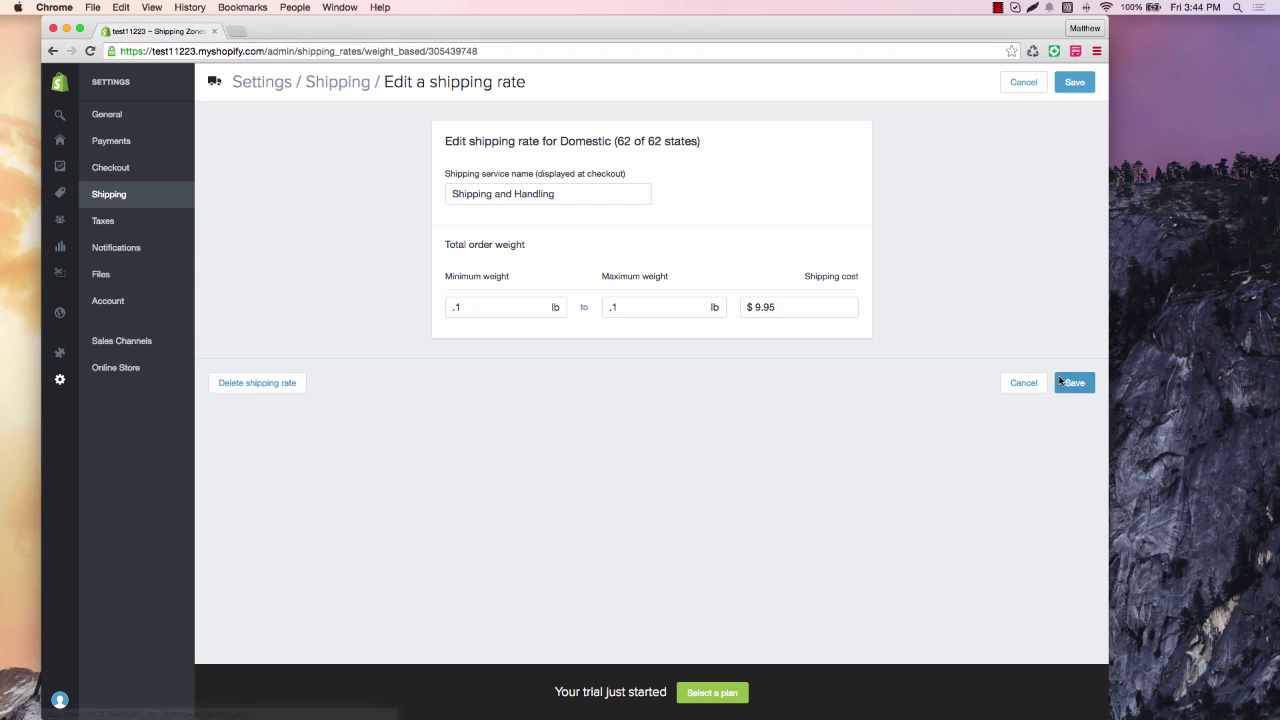
left_click(1066, 383)
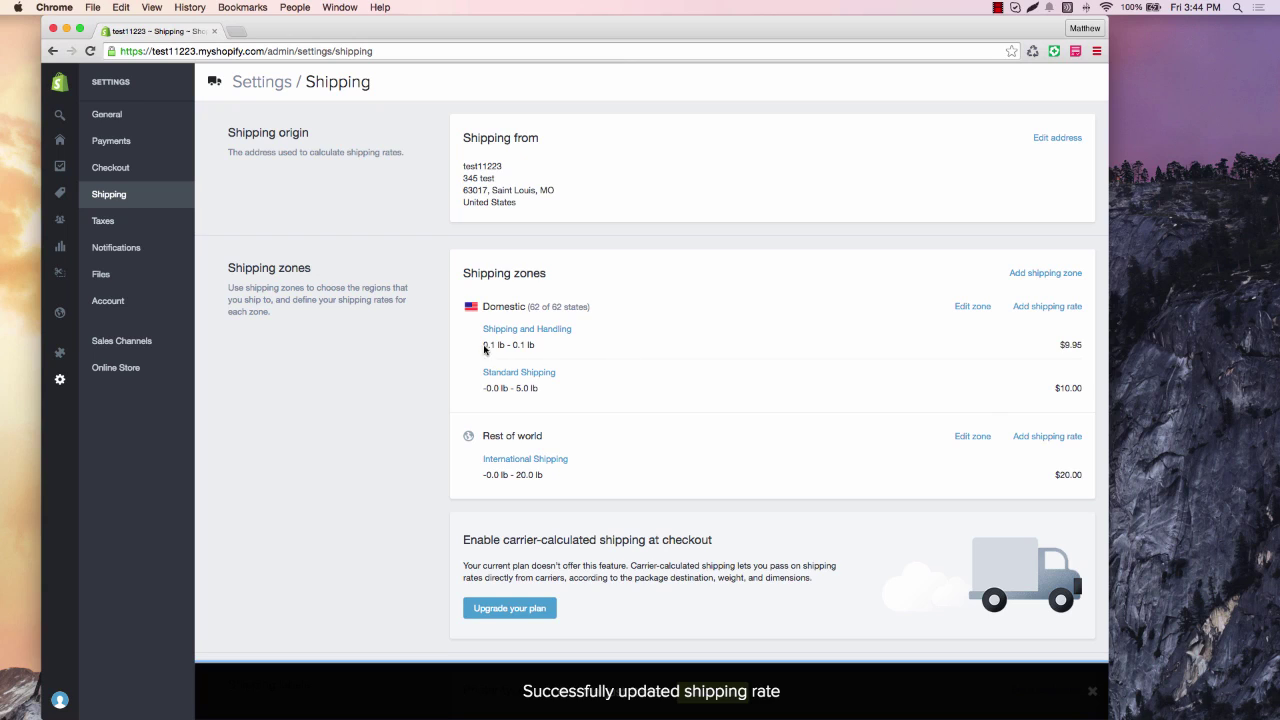
left_click_drag(484, 345, 538, 348)
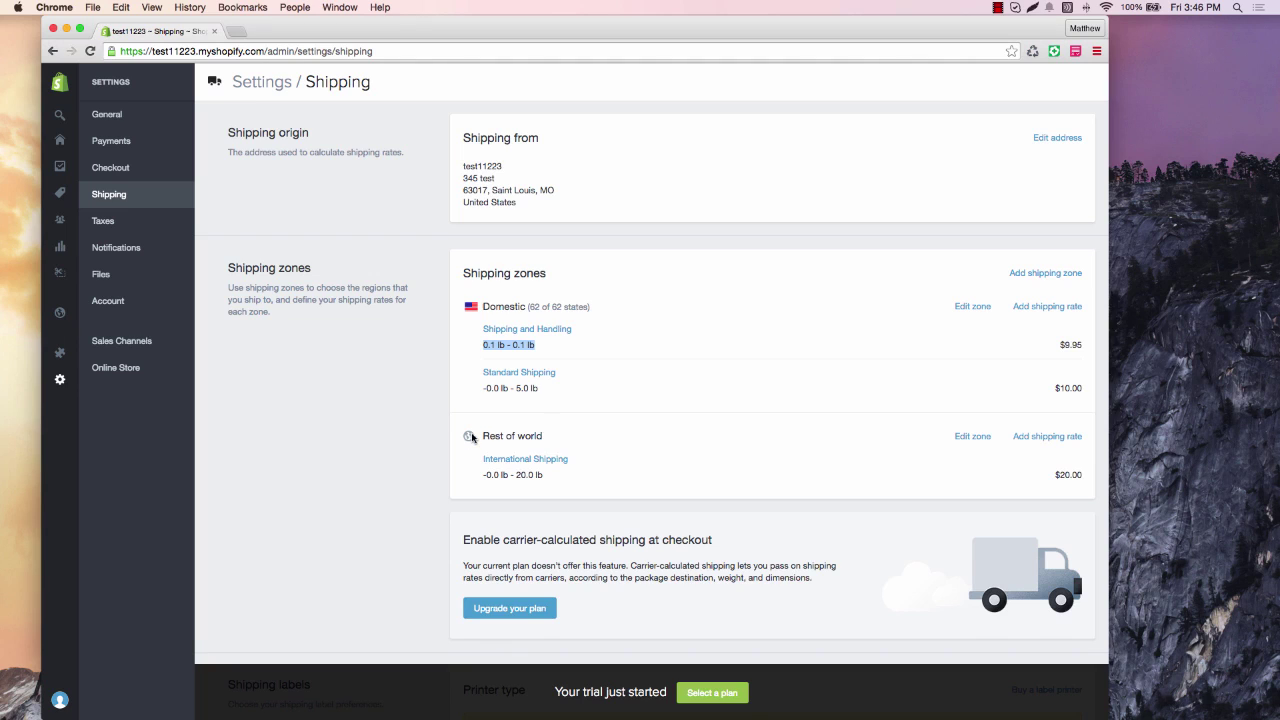
scroll(472, 438, "down", 1)
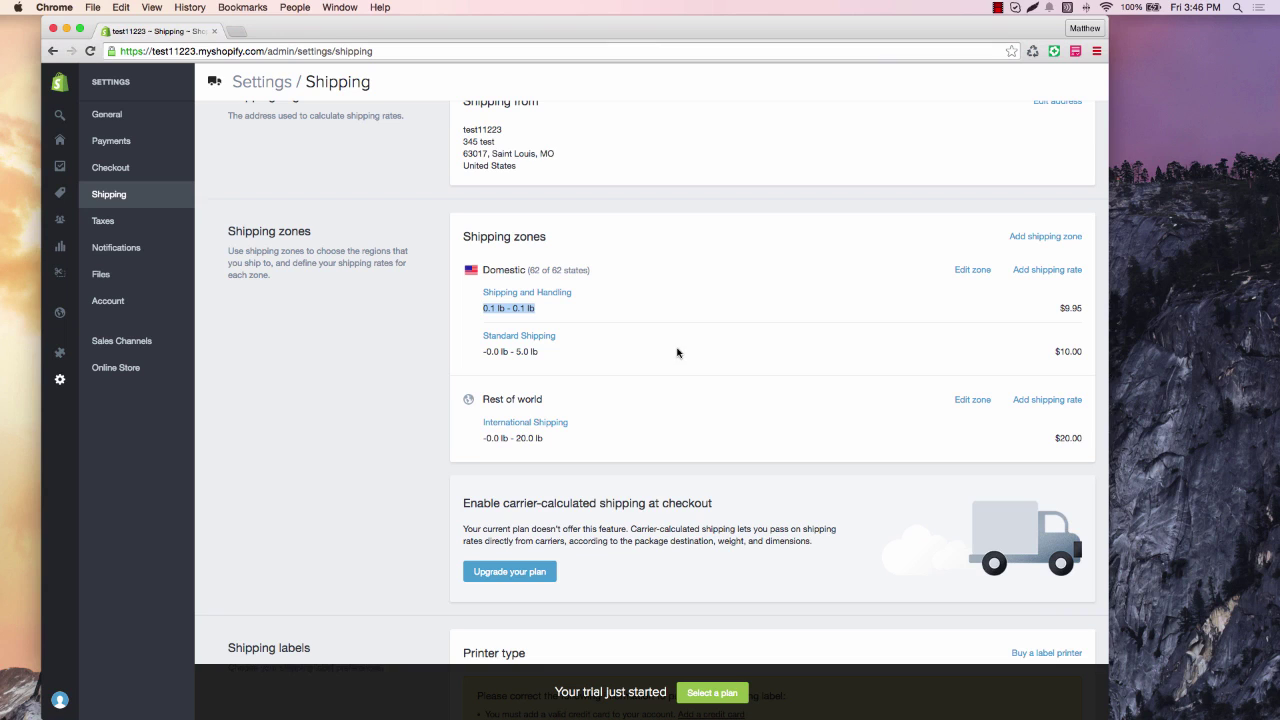
scroll(677, 352, "down", 1)
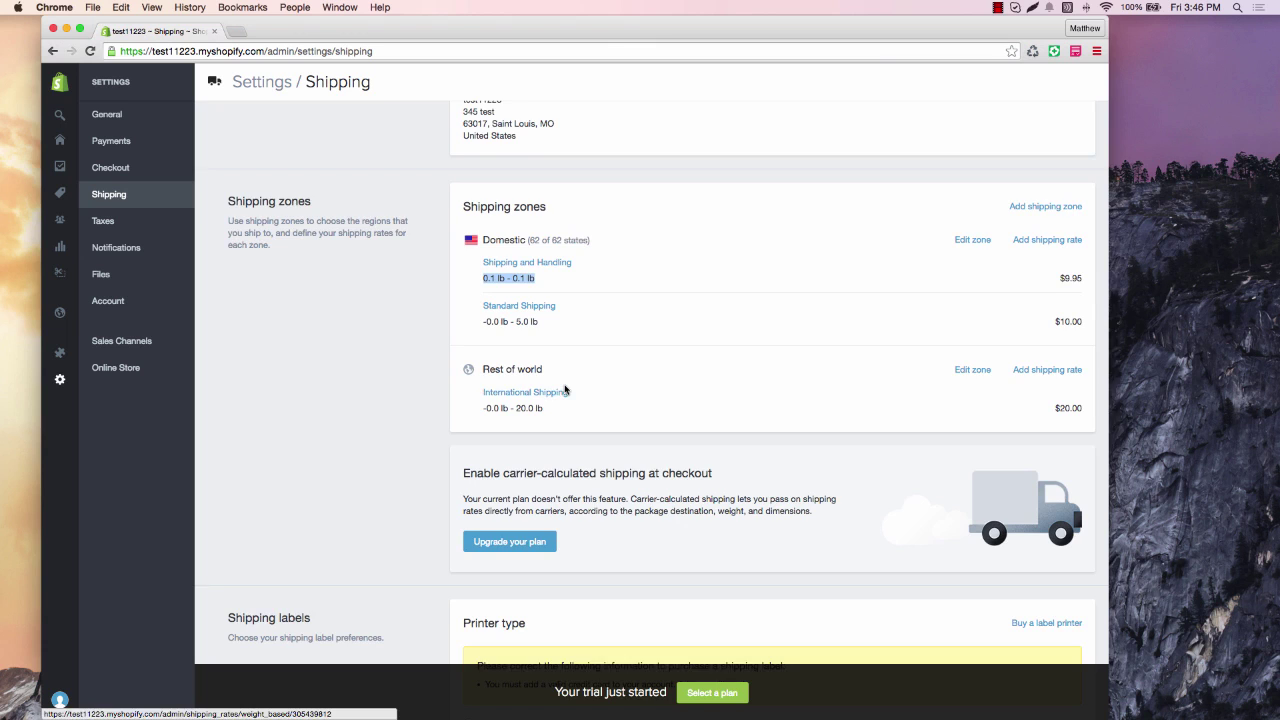
scroll(556, 398, "down", 1)
scroll(653, 326, "down", 5)
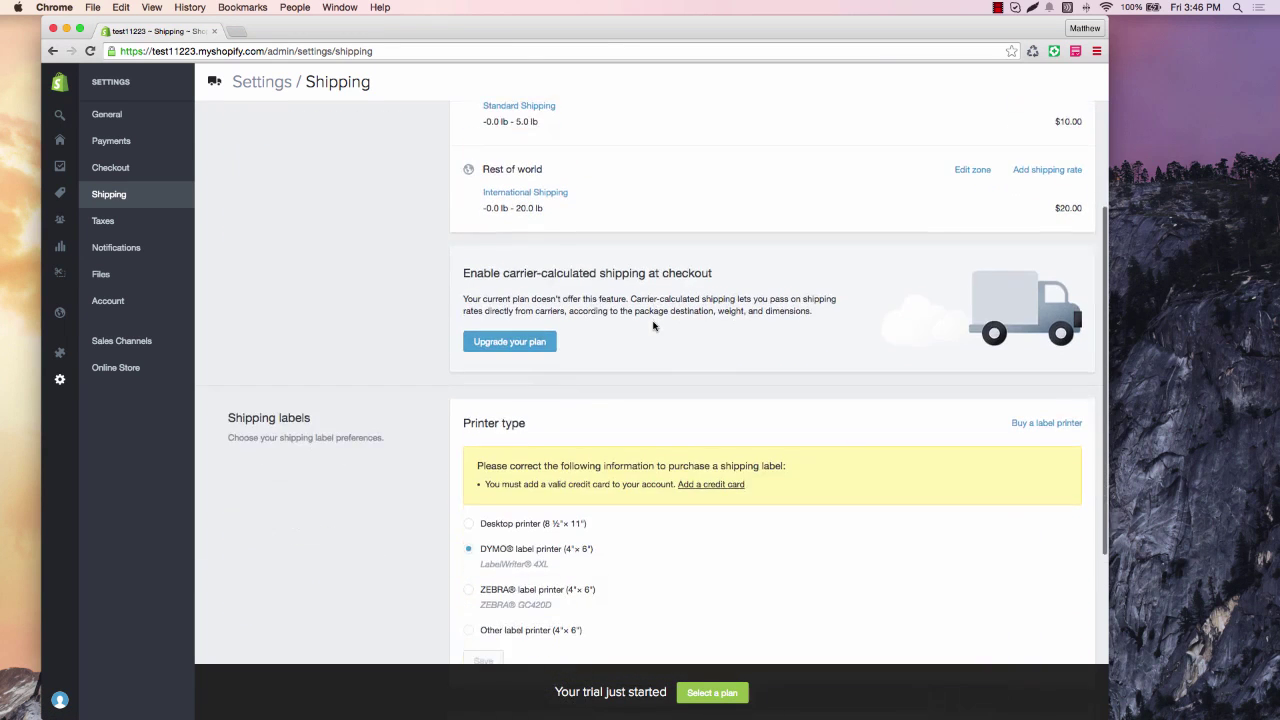
scroll(653, 326, "down", 5)
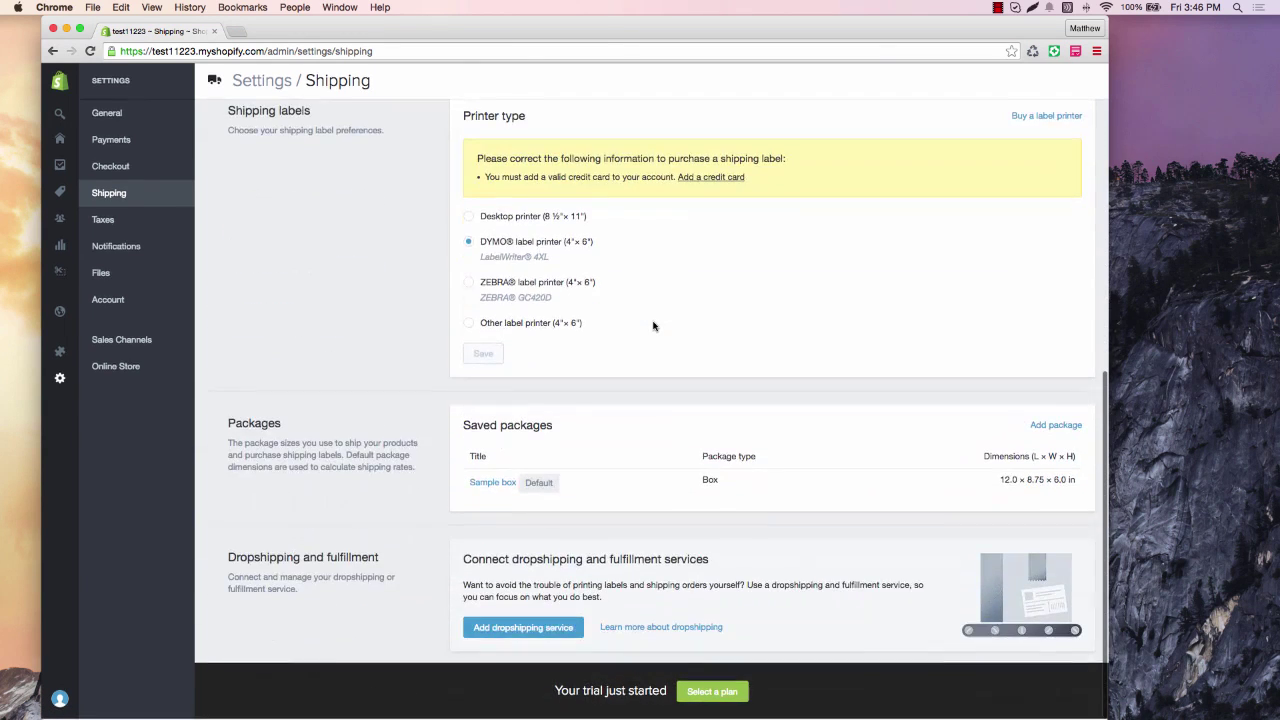
scroll(653, 326, "up", 10)
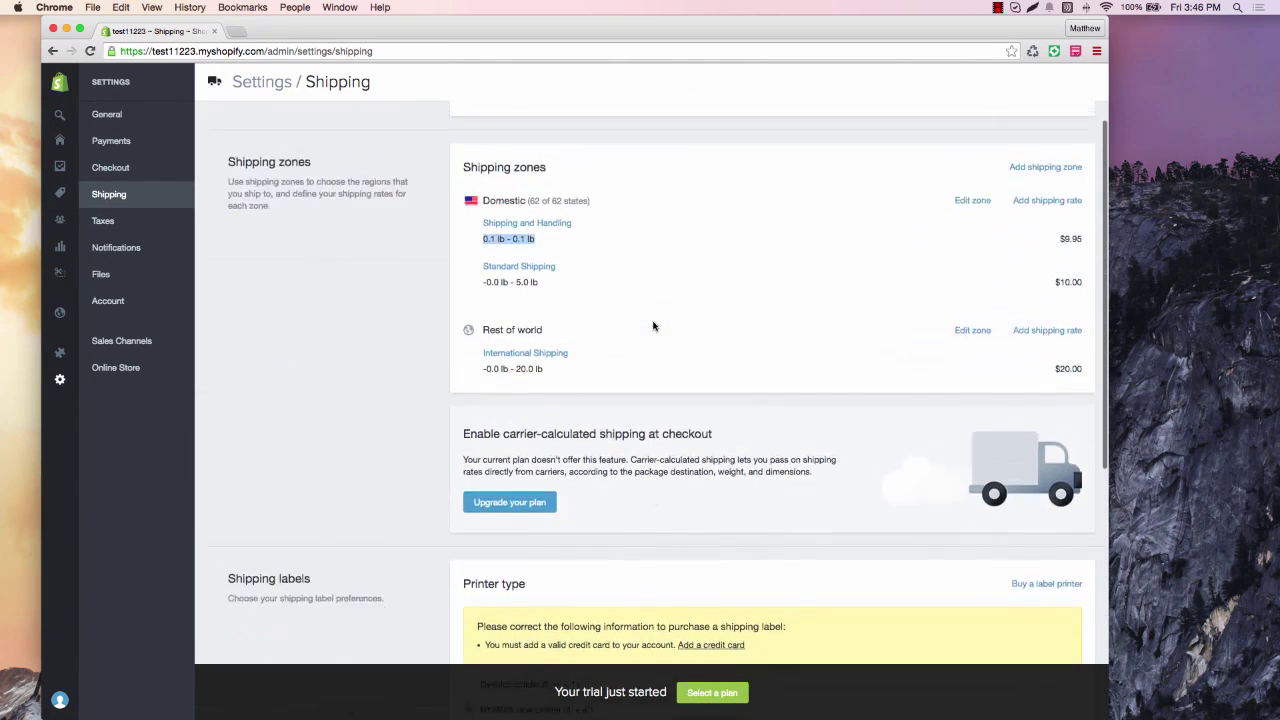
Review the Taxes, Notifications and Files settings, then view the Account page's Trial plan and 2.9% + 30¢ rate.
left_click(123, 219)
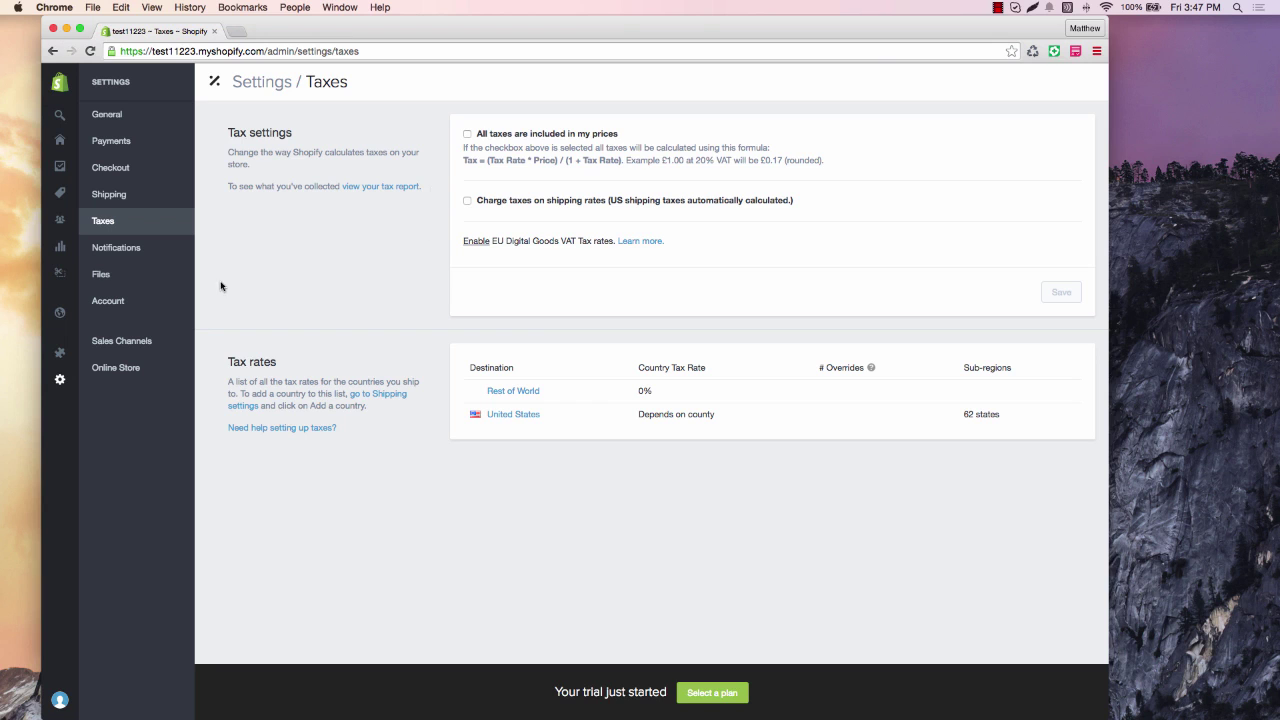
left_click(139, 256)
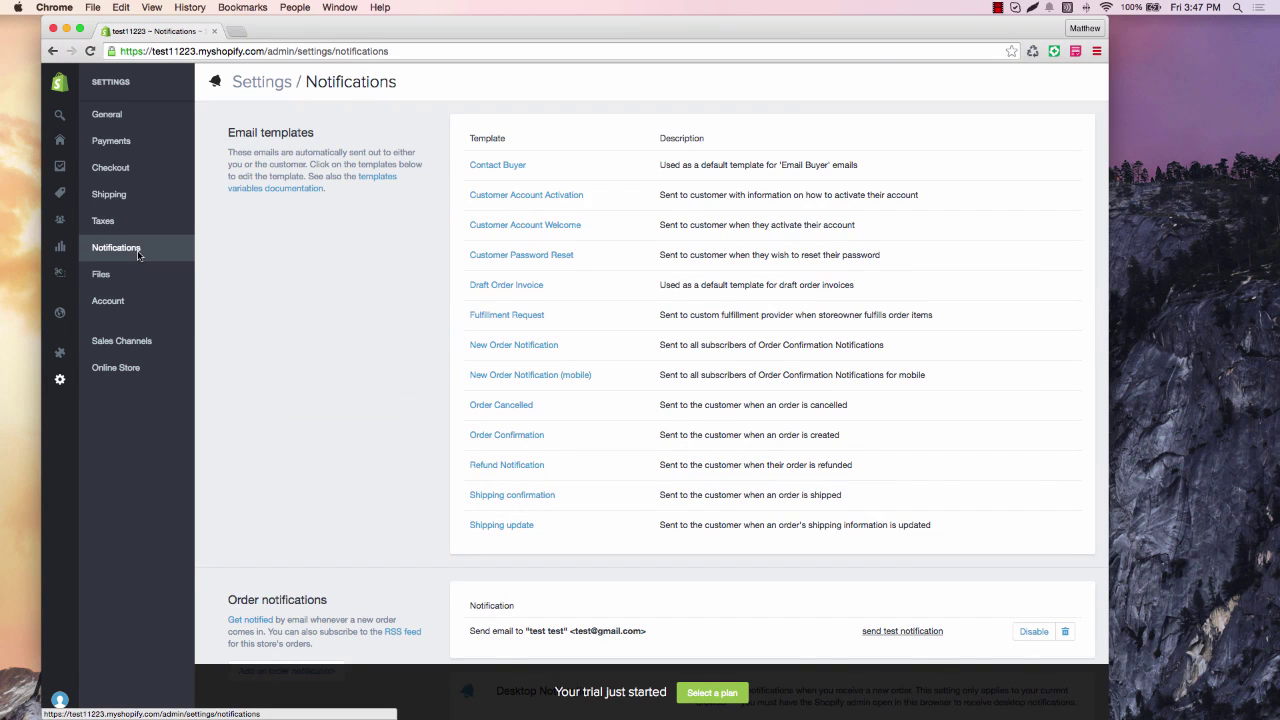
scroll(521, 447, "down", 5)
scroll(521, 447, "down", 2)
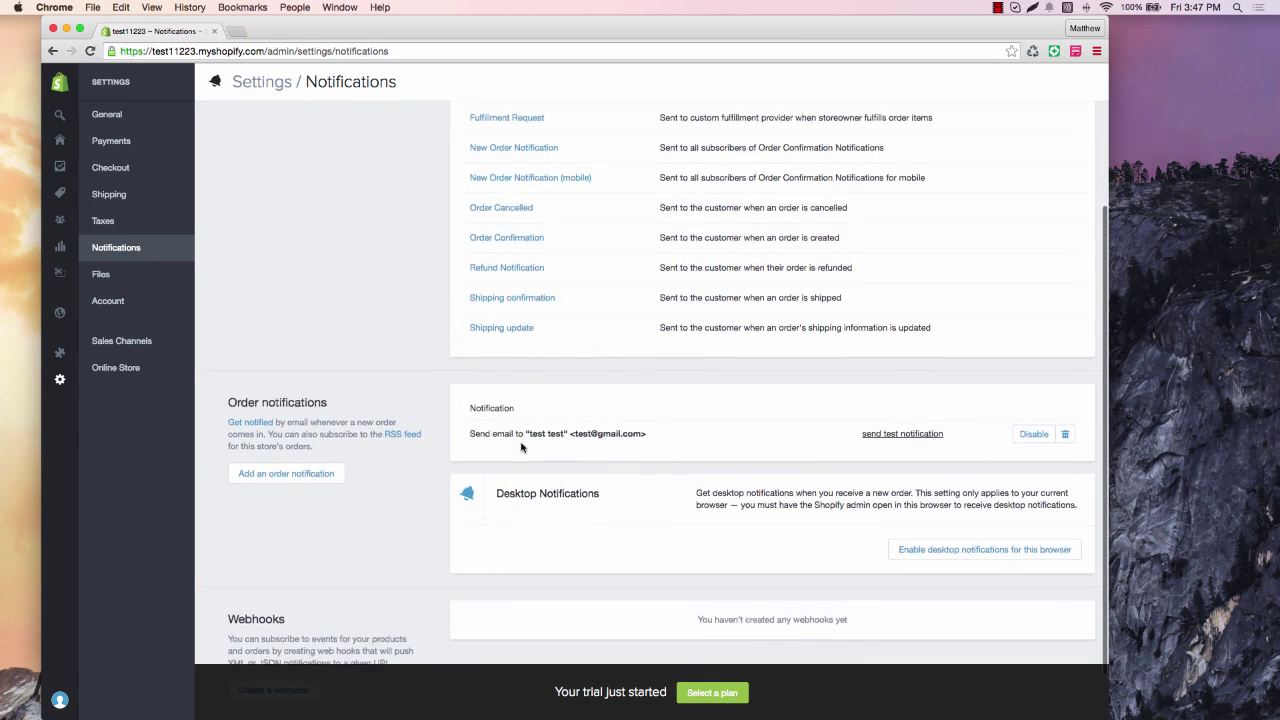
scroll(353, 287, "up", 2)
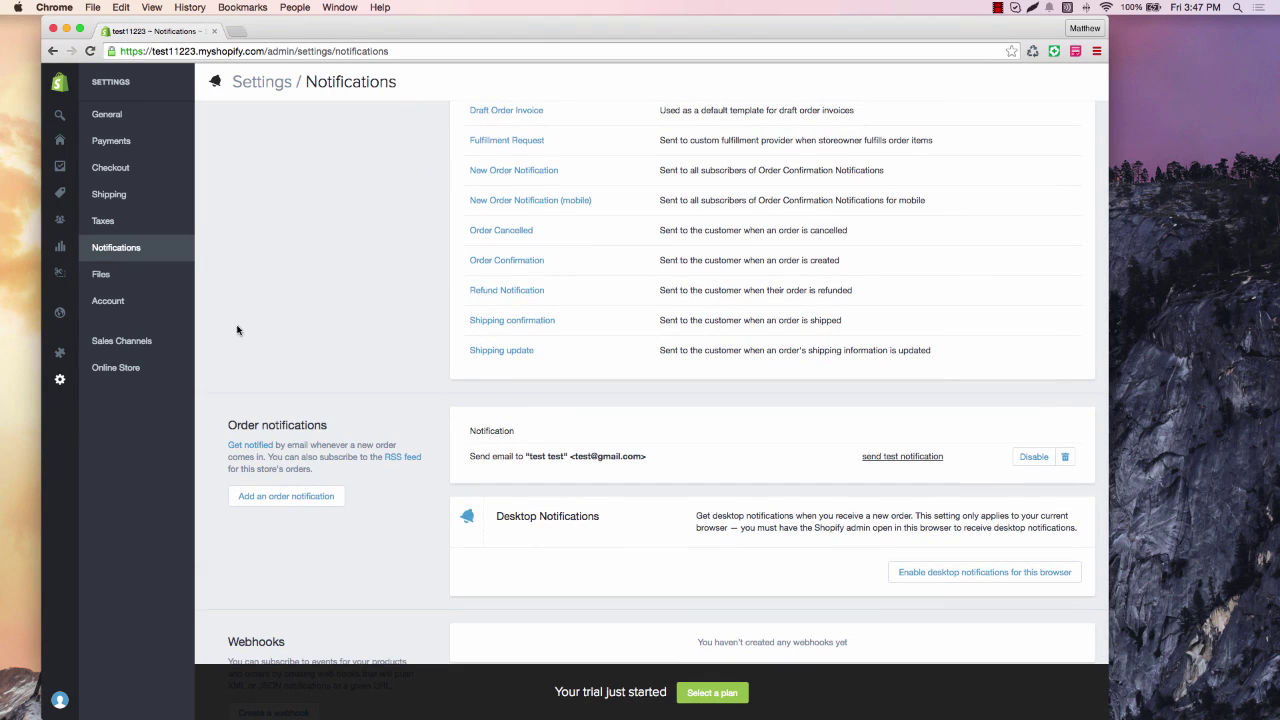
left_click(146, 284)
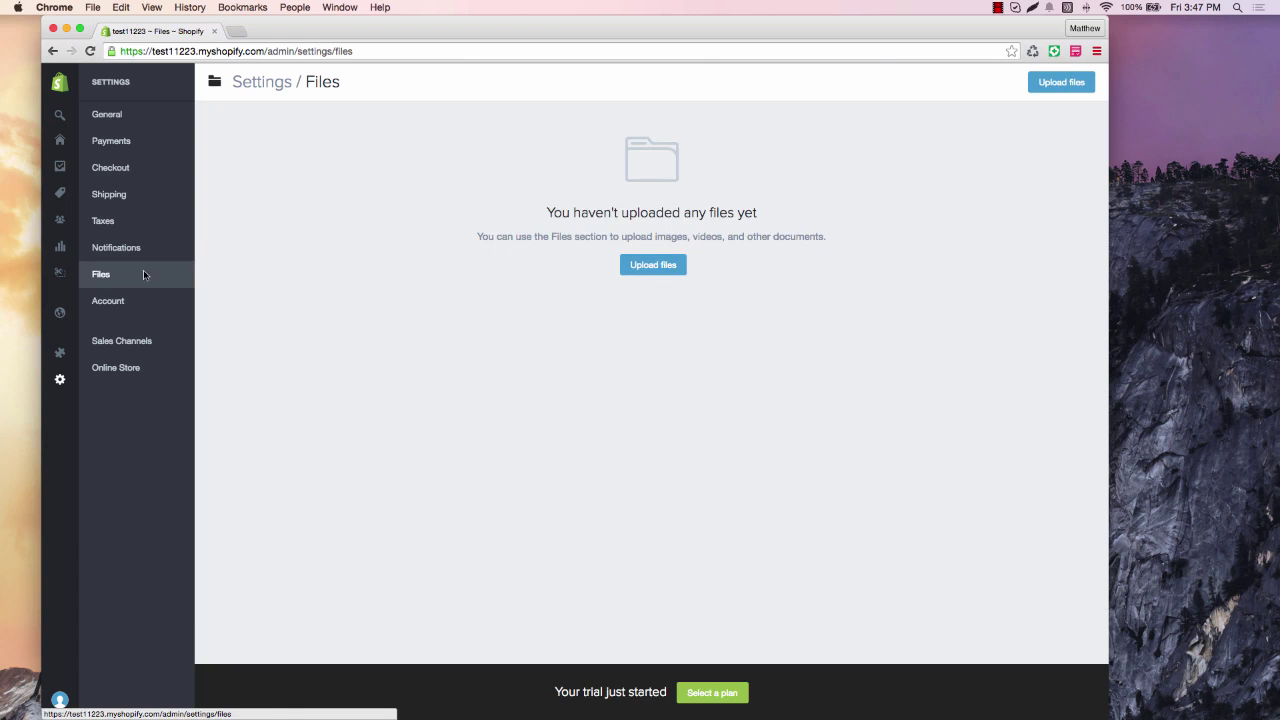
left_click(141, 300)
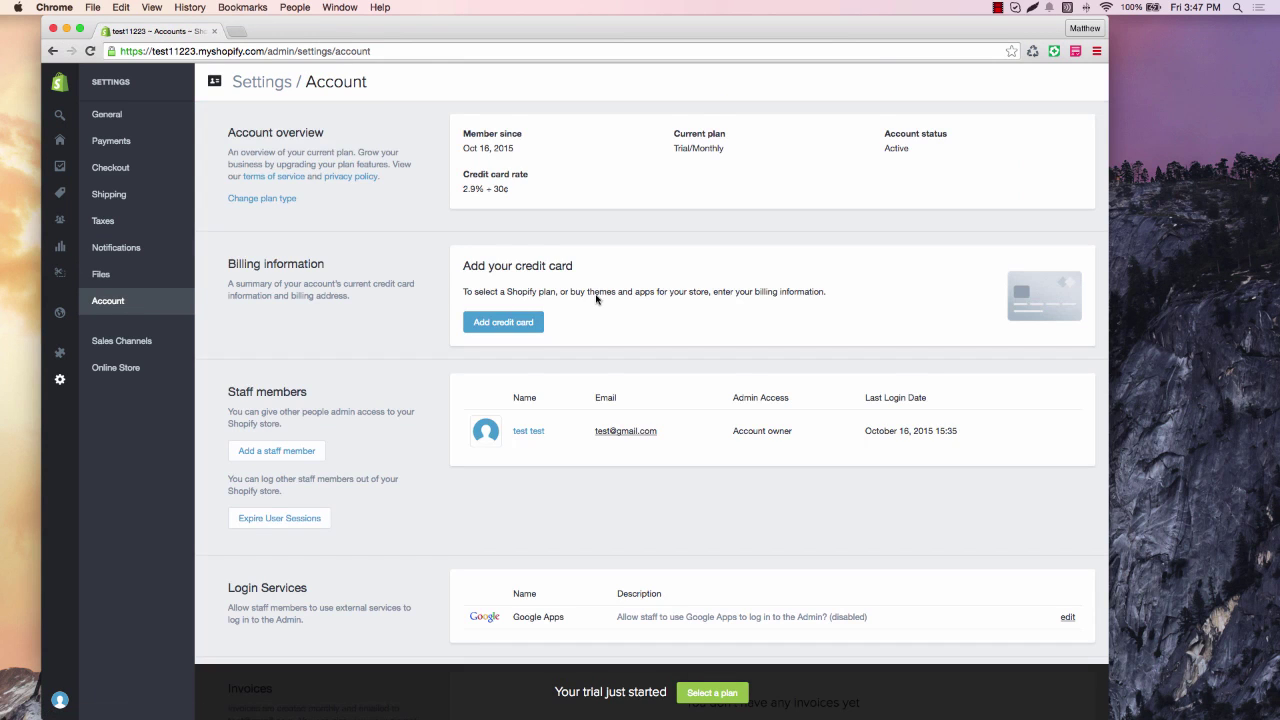
scroll(596, 299, "down", 2)
scroll(595, 296, "down", 1)
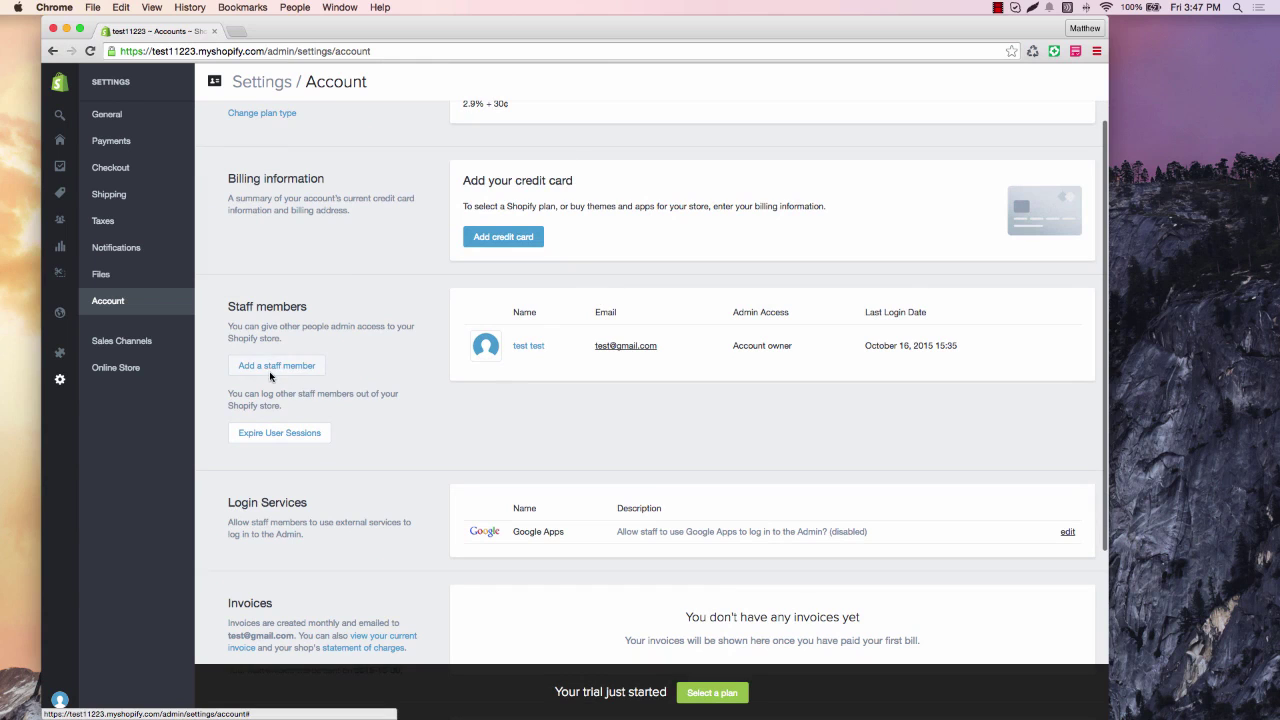
left_click(535, 350)
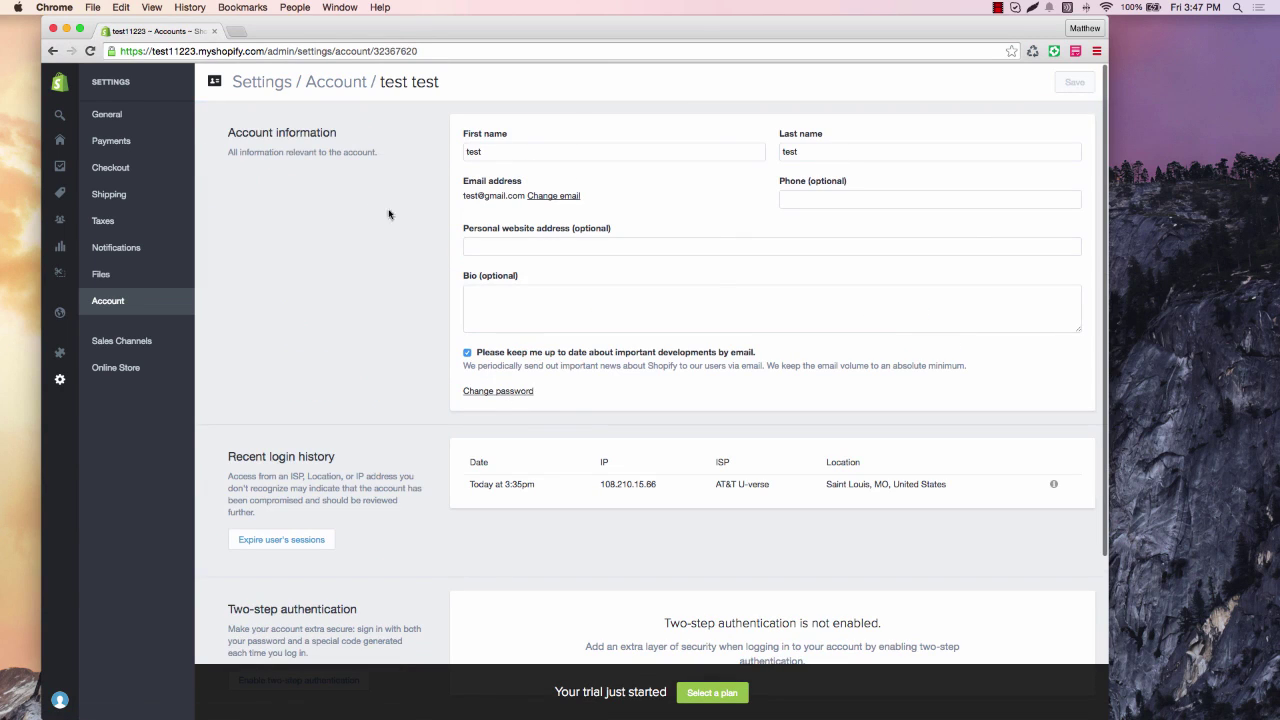
scroll(475, 549, "down", 3)
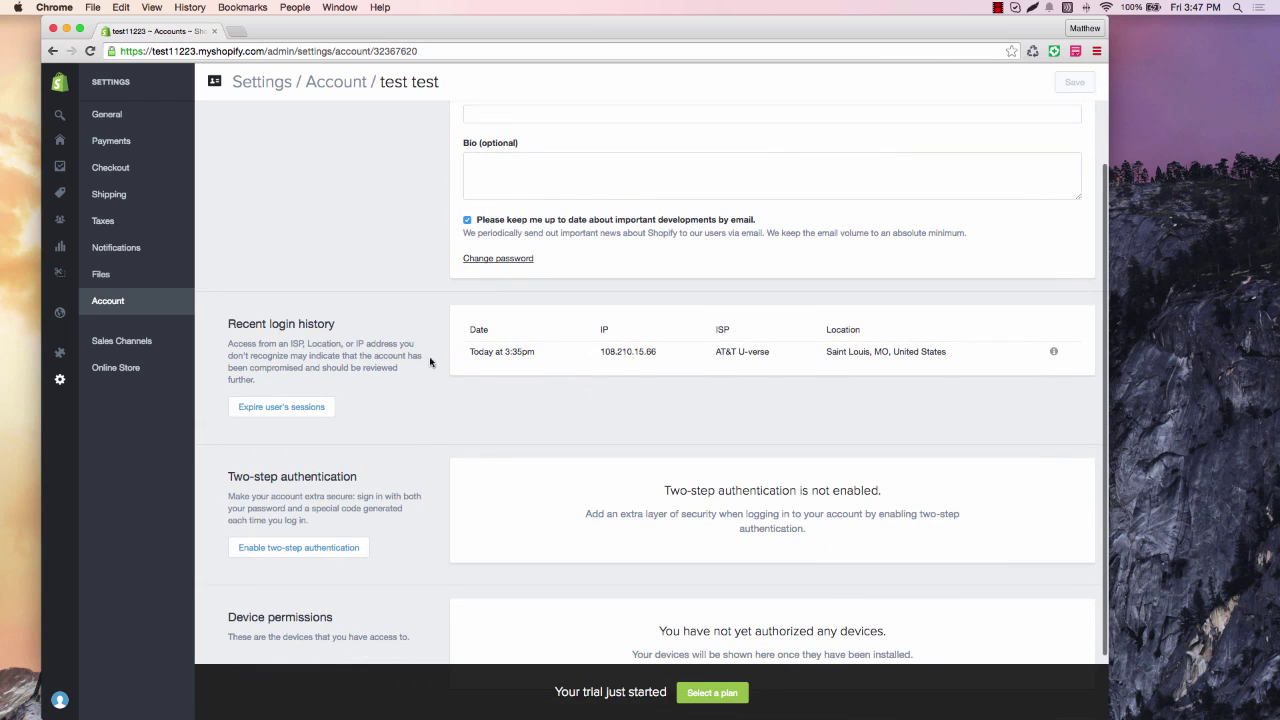
left_click(52, 51)
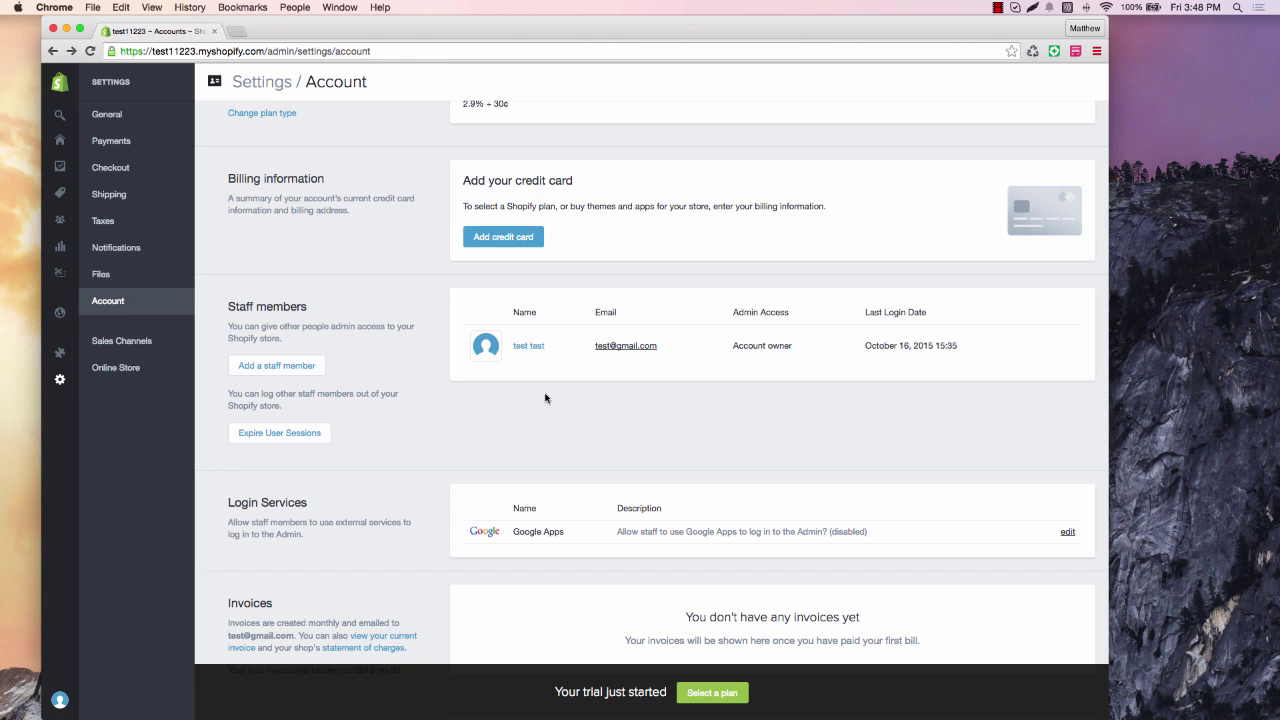
scroll(548, 399, "down", 2)
scroll(453, 316, "down", 1)
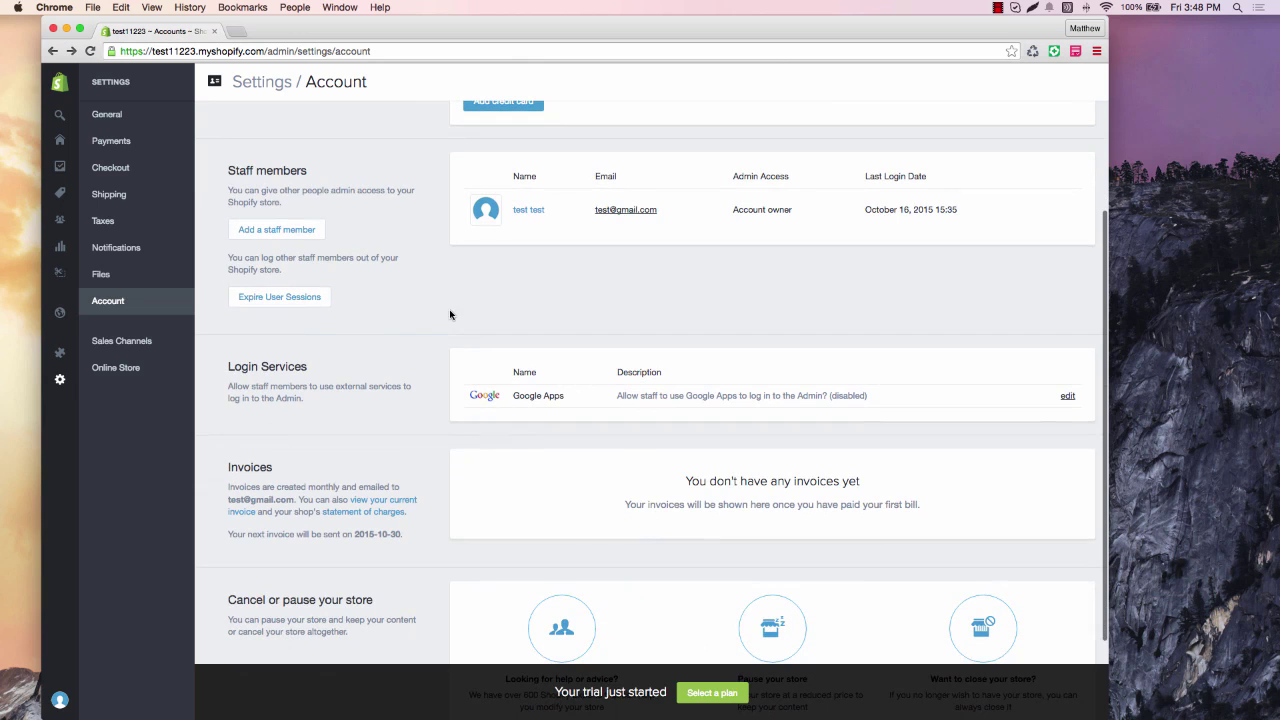
scroll(493, 302, "down", 2)
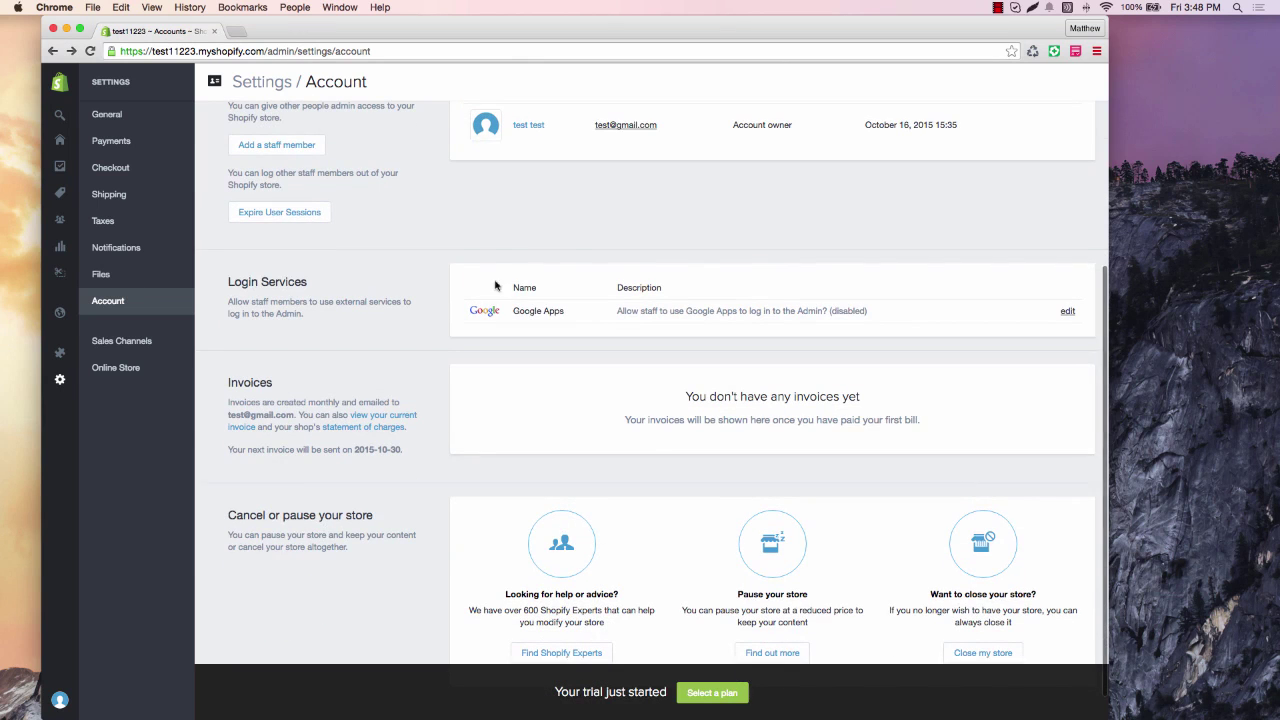
scroll(564, 277, "down", 1)
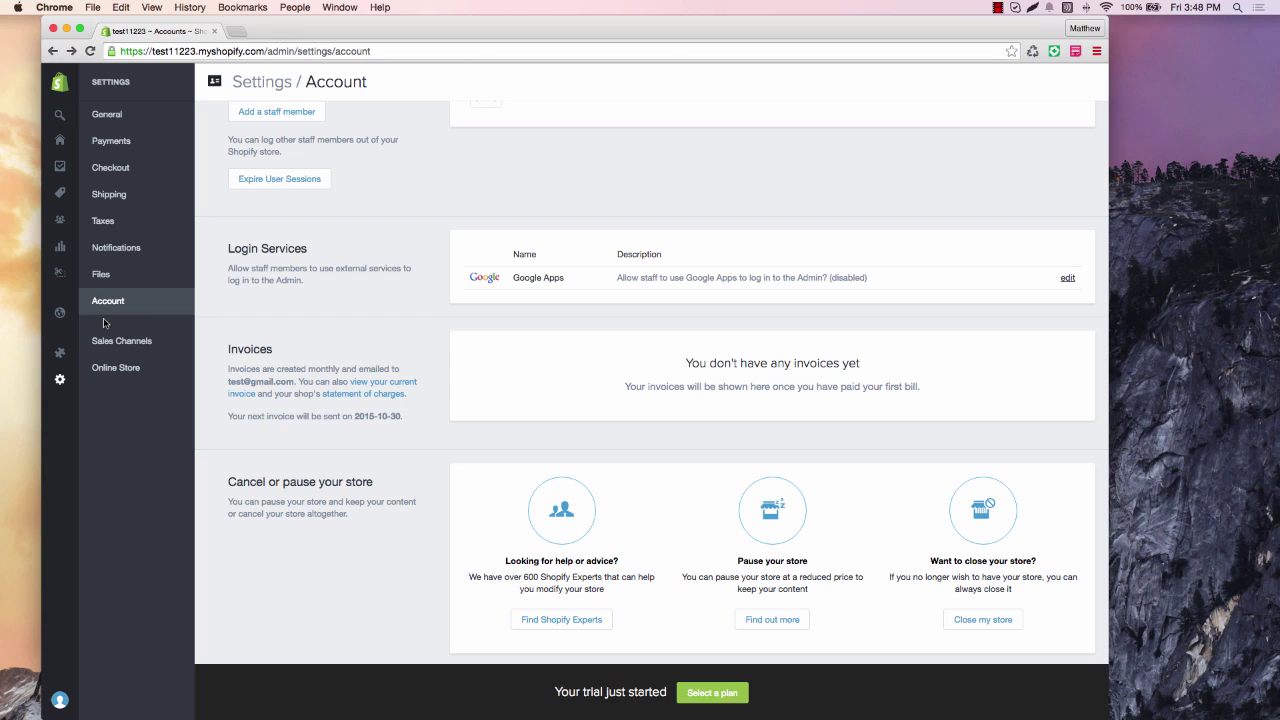
View the paid plans via the storefront password notice's 'pick a plan' link, then return to Online Store preferences.
left_click(120, 367)
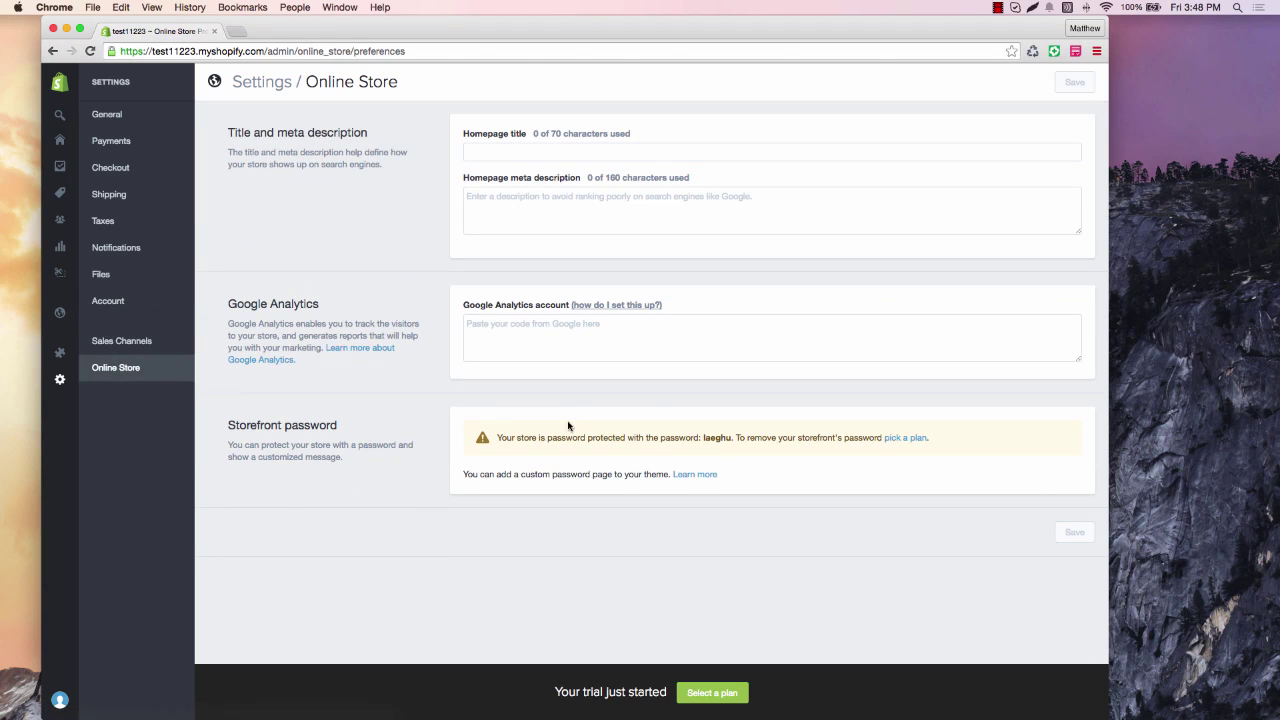
left_click(908, 439)
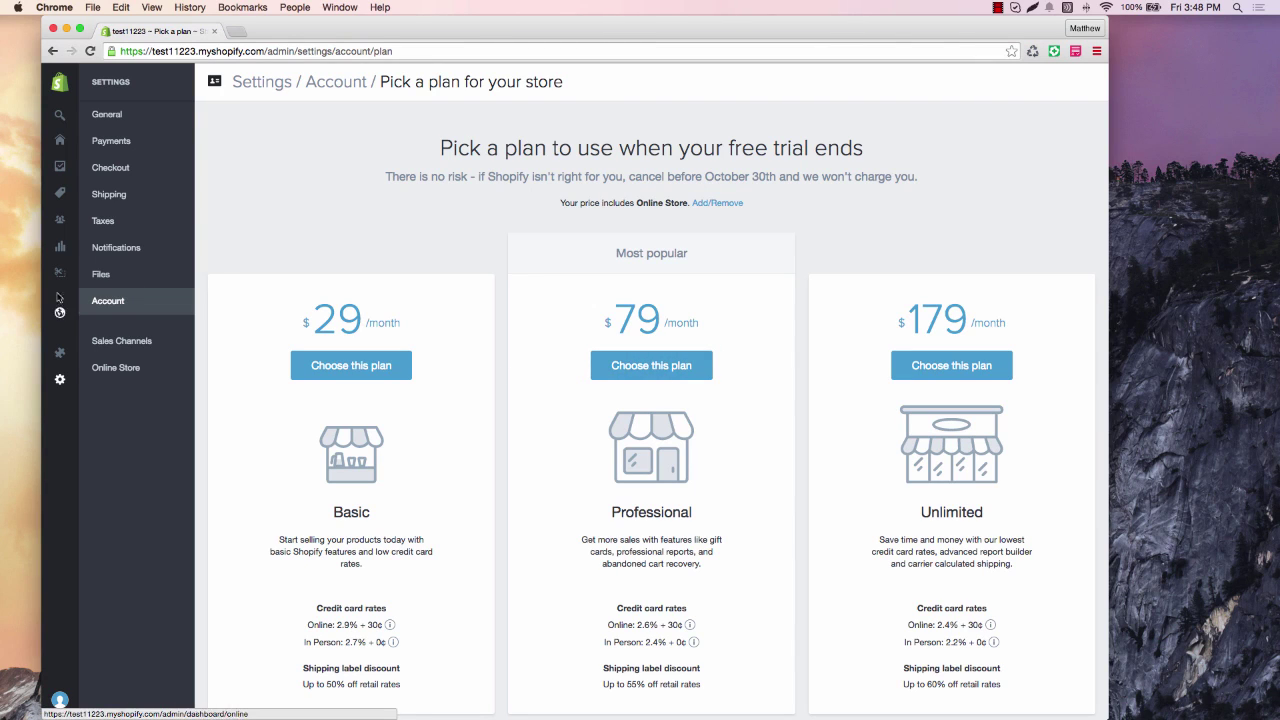
mouse_move(59, 247)
left_click(104, 373)
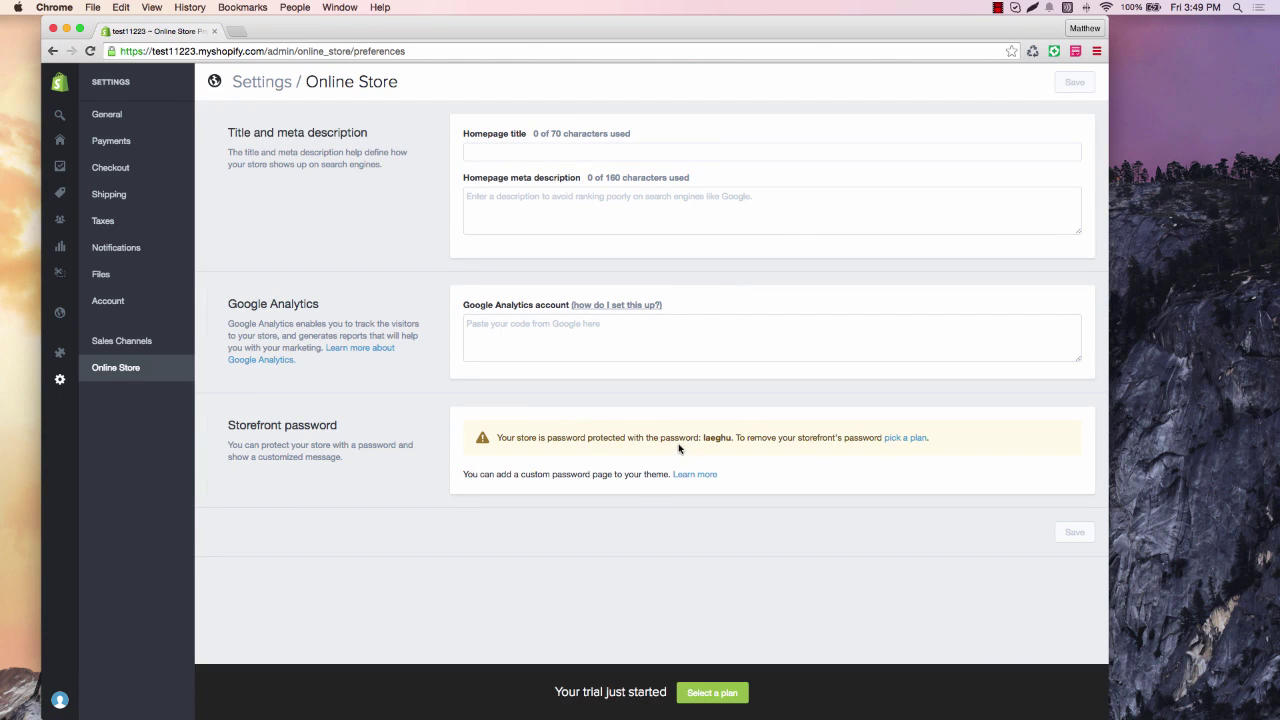
Select the Google Analytics account field, then go to the Apps page showing no installed apps.
left_click(572, 339)
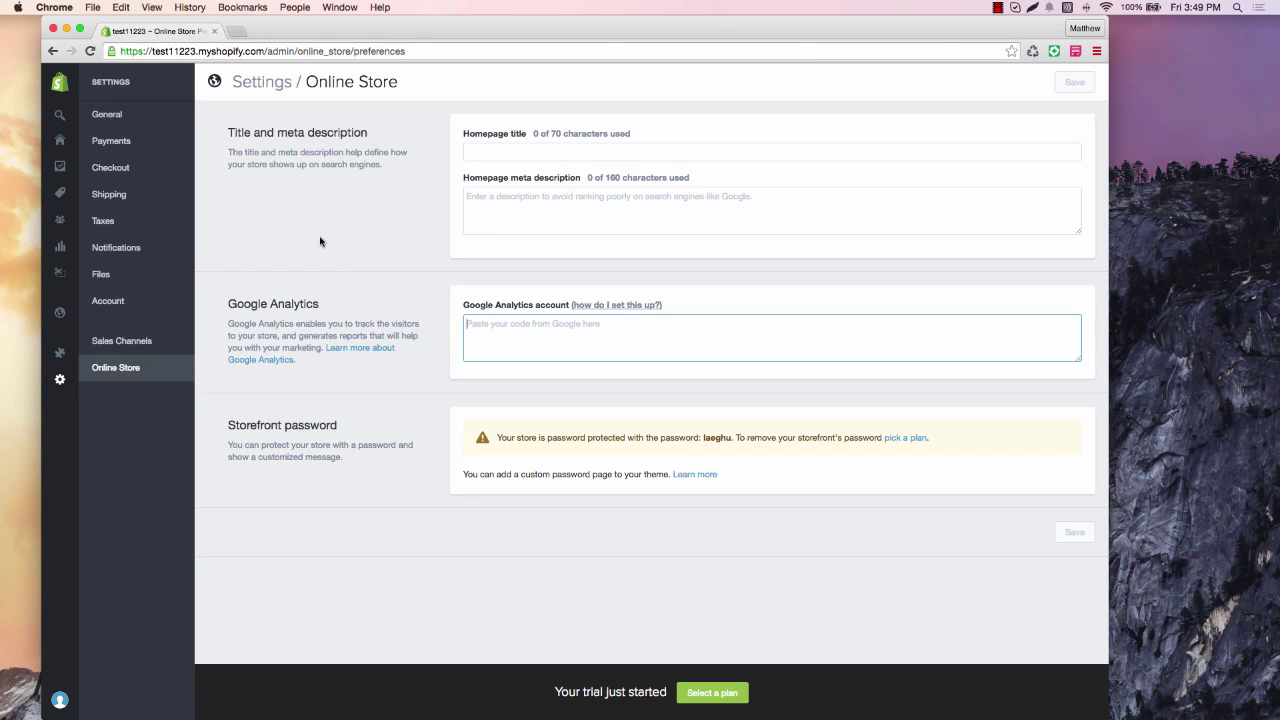
left_click(66, 360)
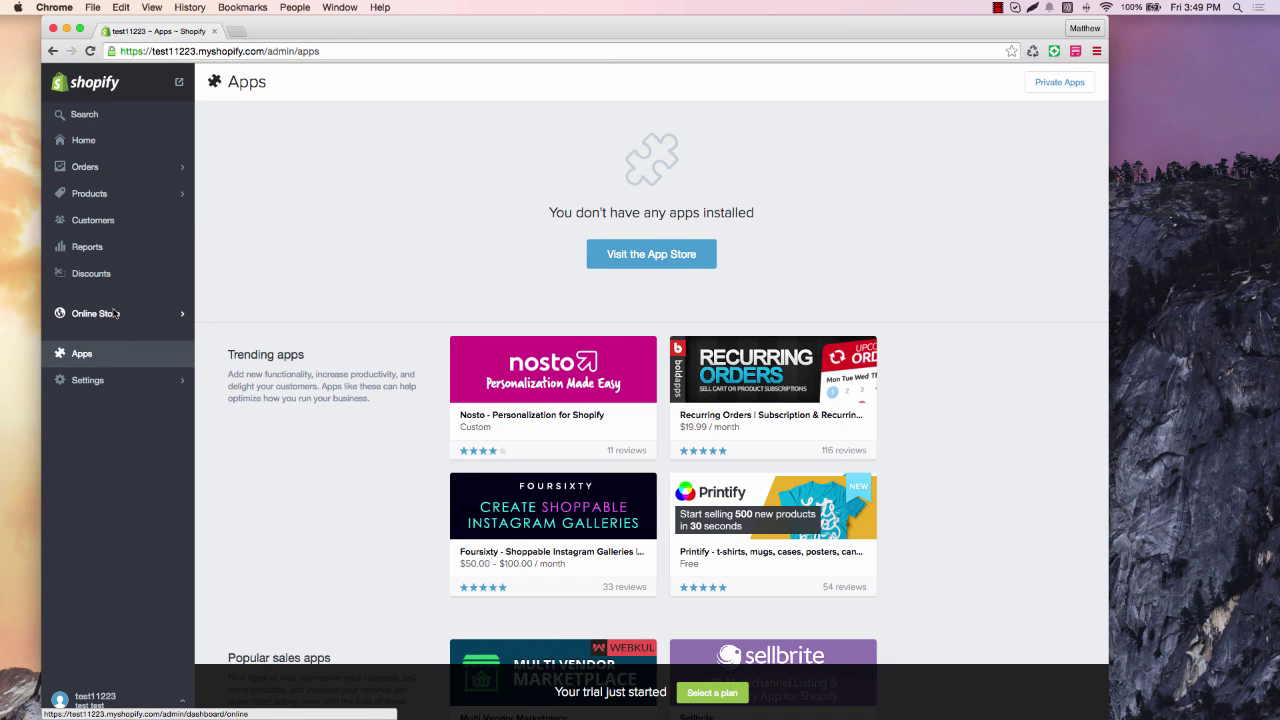
Open Online Store Themes to see Launchpad-Star as the current theme for test11223.
left_click(115, 313)
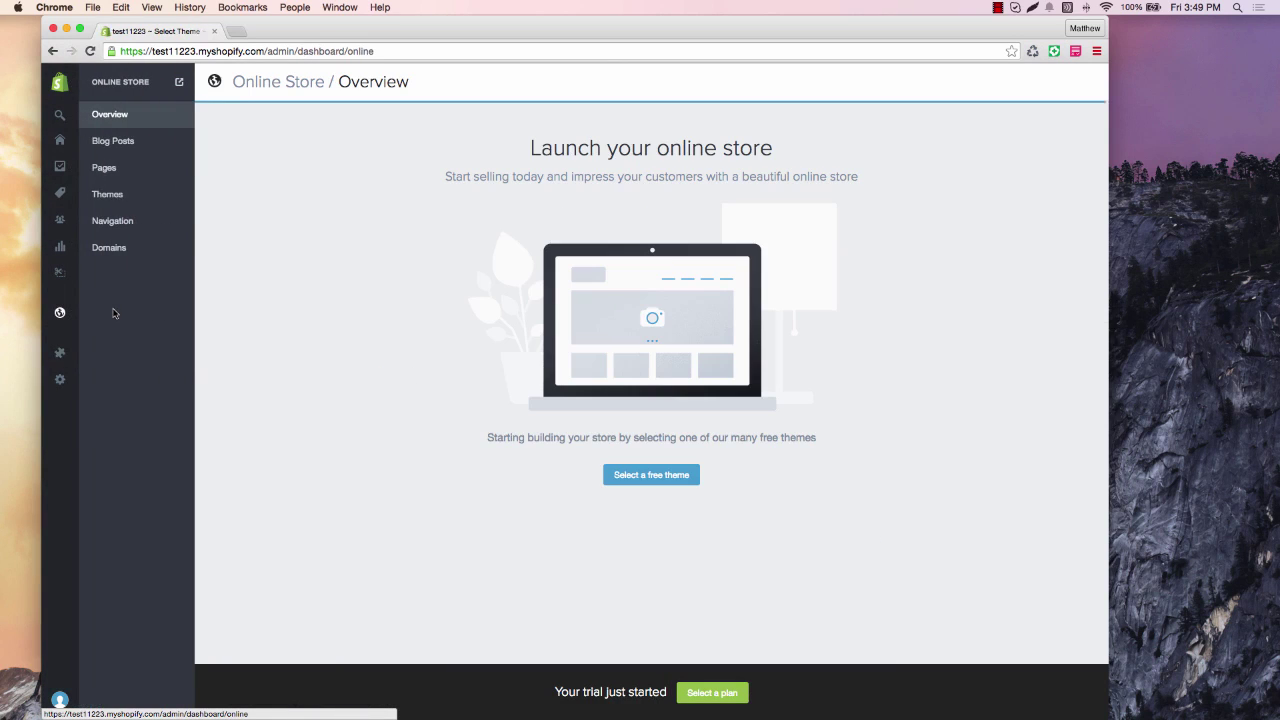
left_click(122, 200)
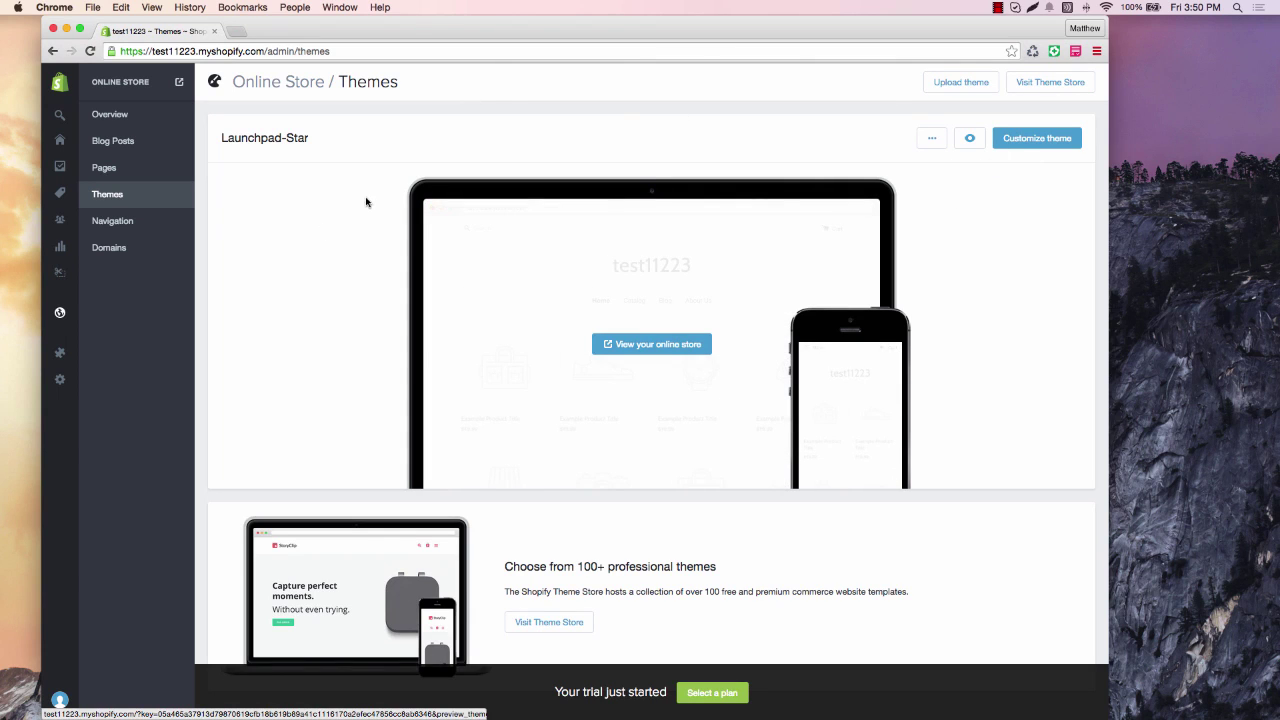
Open Domains and dismiss the 'Add existing domain' dialog, keeping test11223.myshopify.com as the only domain.
left_click(118, 247)
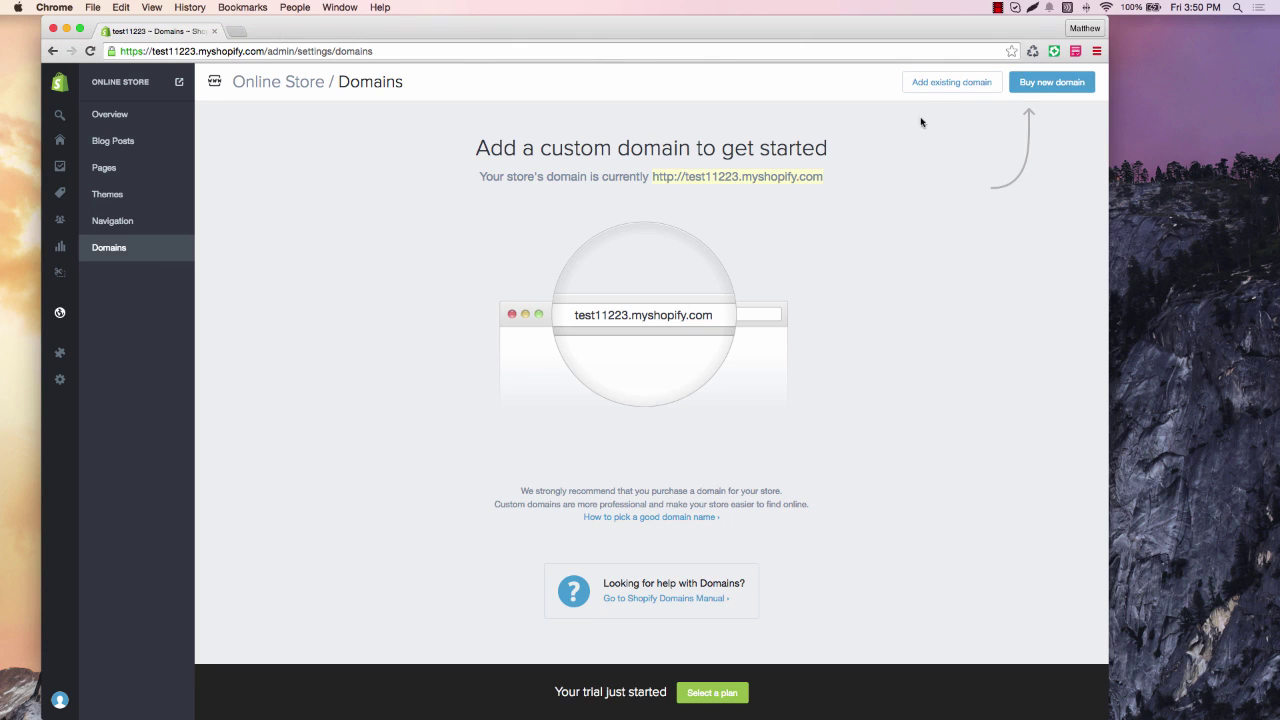
left_click(945, 84)
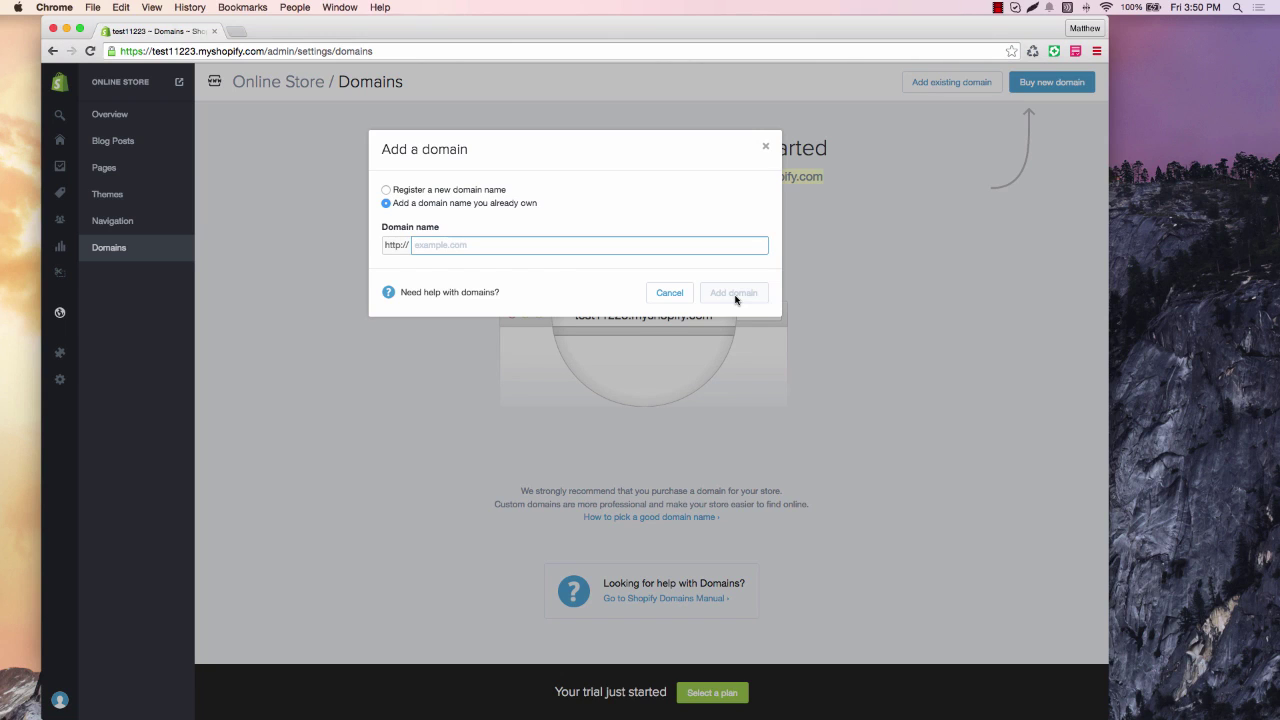
left_click(766, 147)
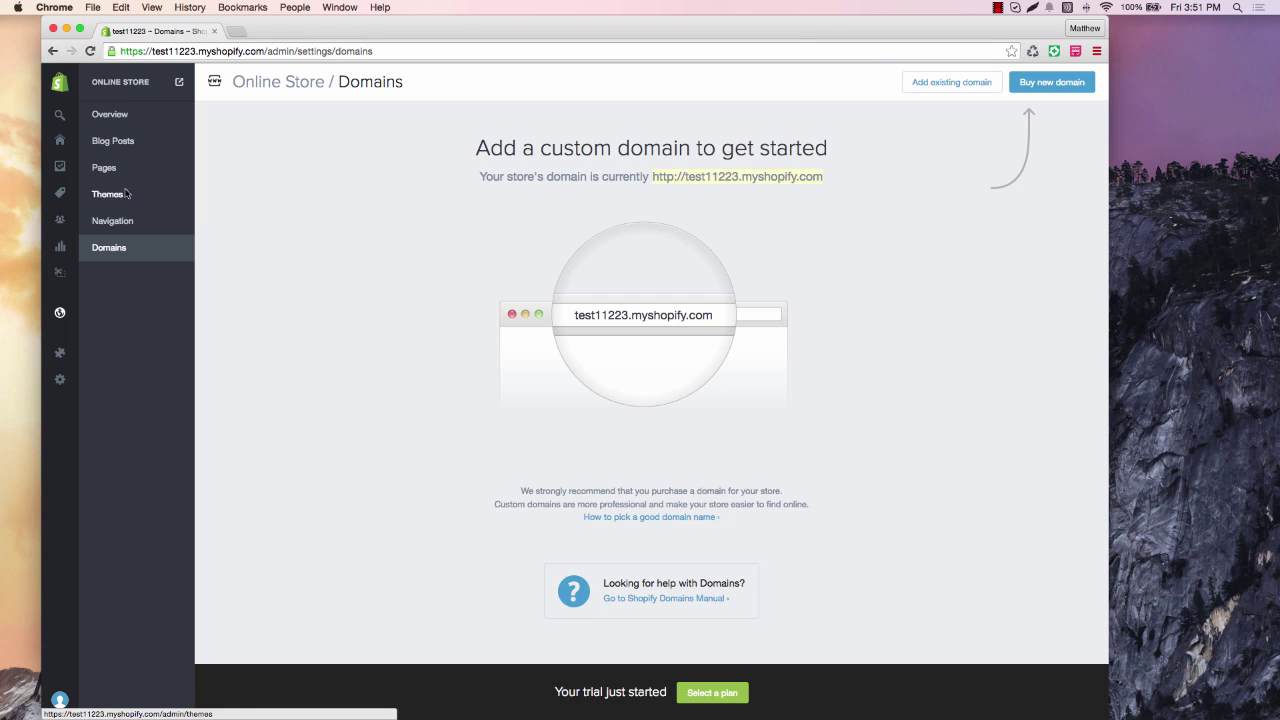
Check the Pages and Navigation lists, then open the Main Menu (Home, Catalog, Blog, About Us) for editing.
mouse_move(64, 240)
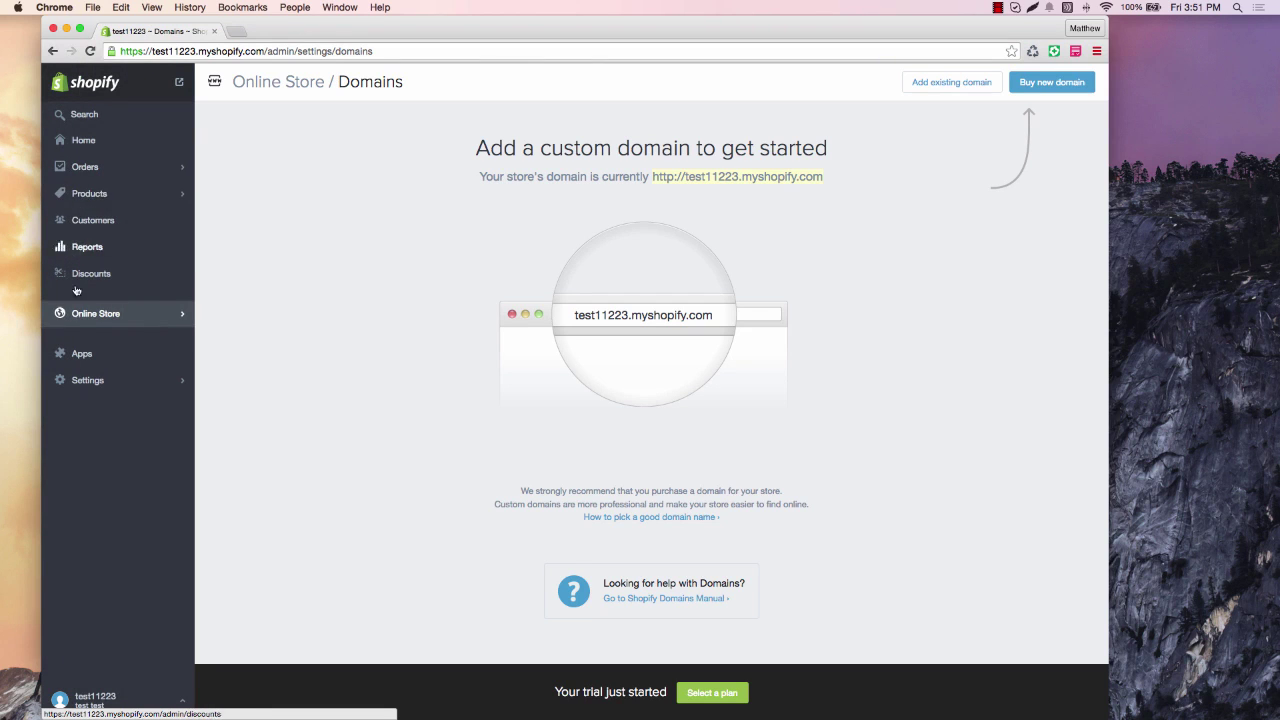
left_click(95, 313)
left_click(110, 170)
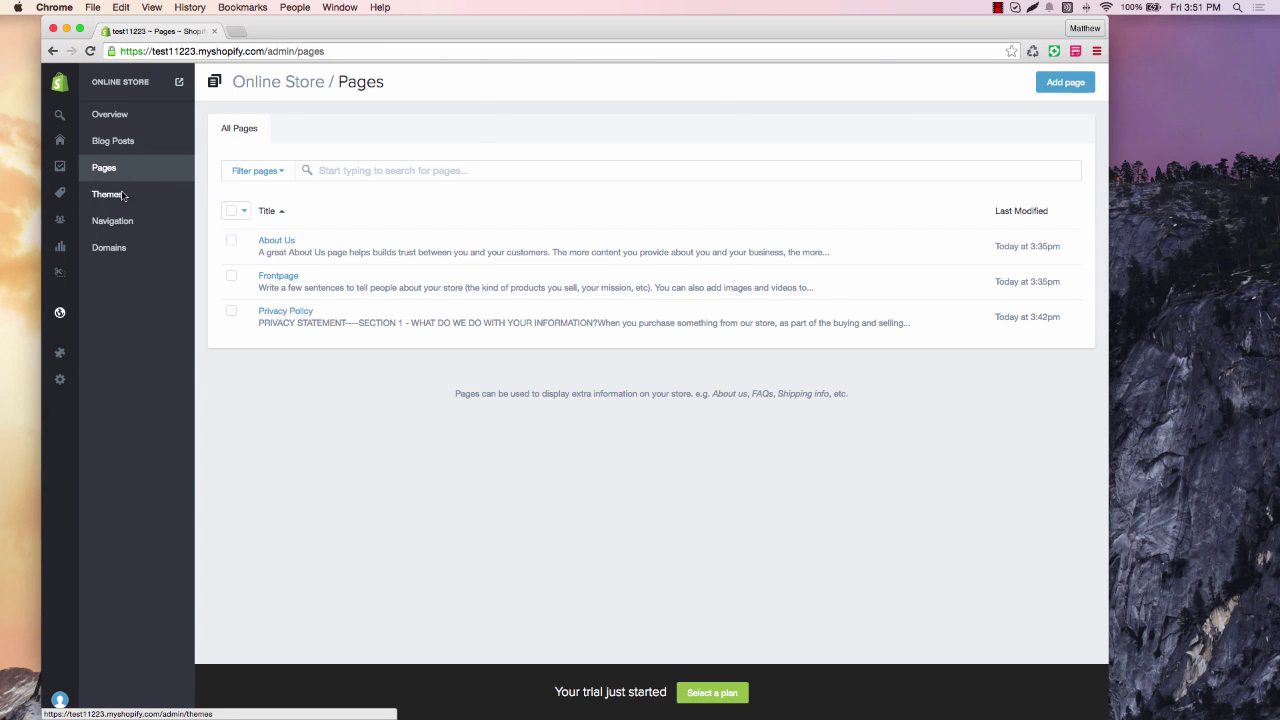
left_click(119, 224)
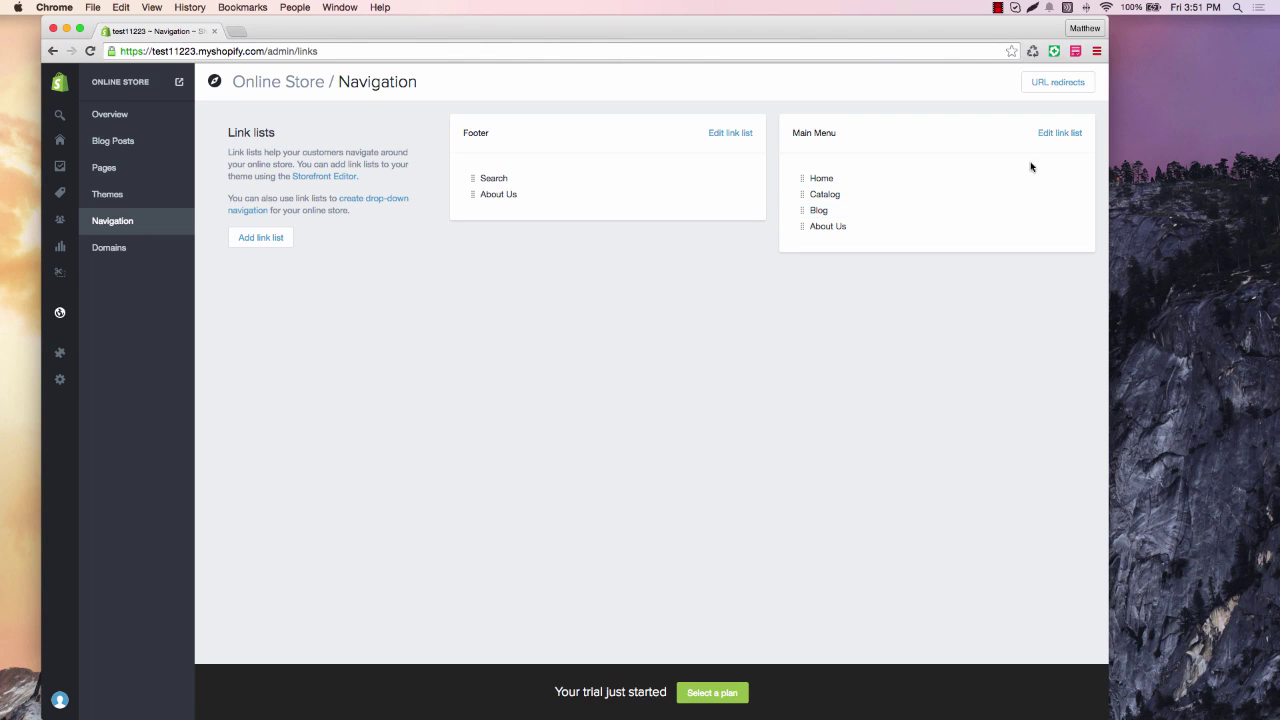
left_click(1062, 136)
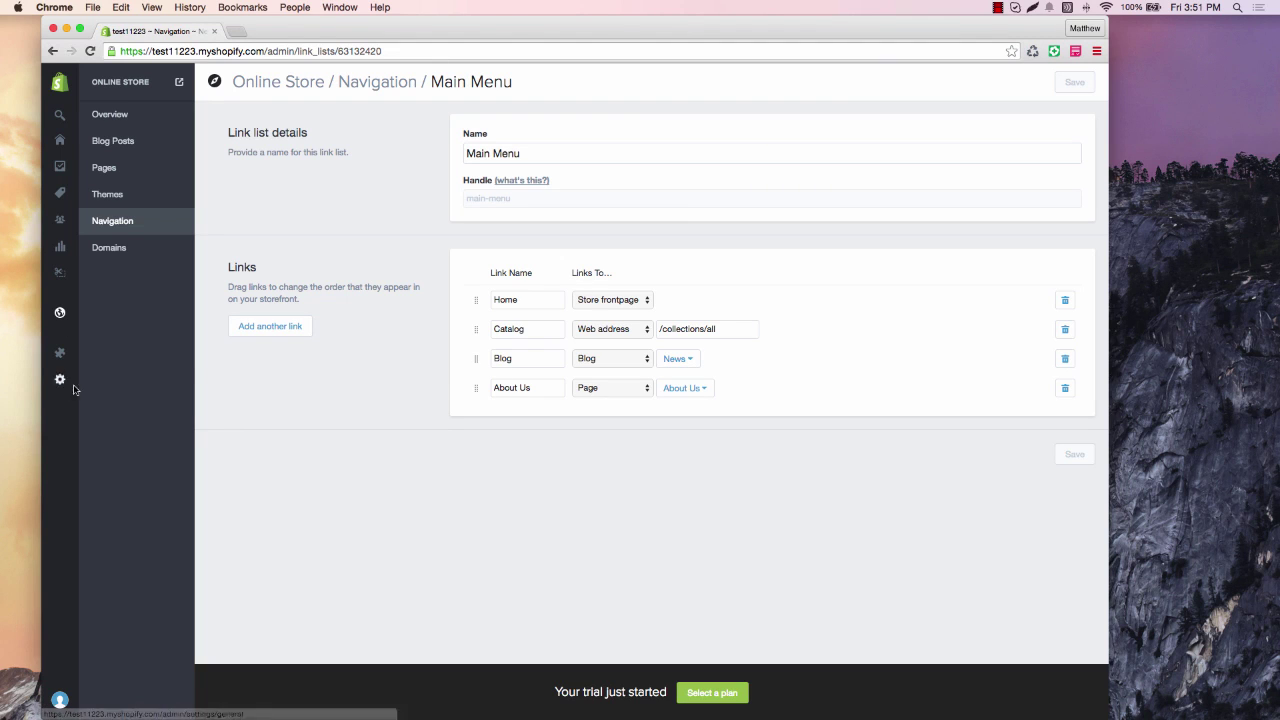
Go back to the Apps page, leaving the Main Menu links unchanged.
left_click(62, 354)
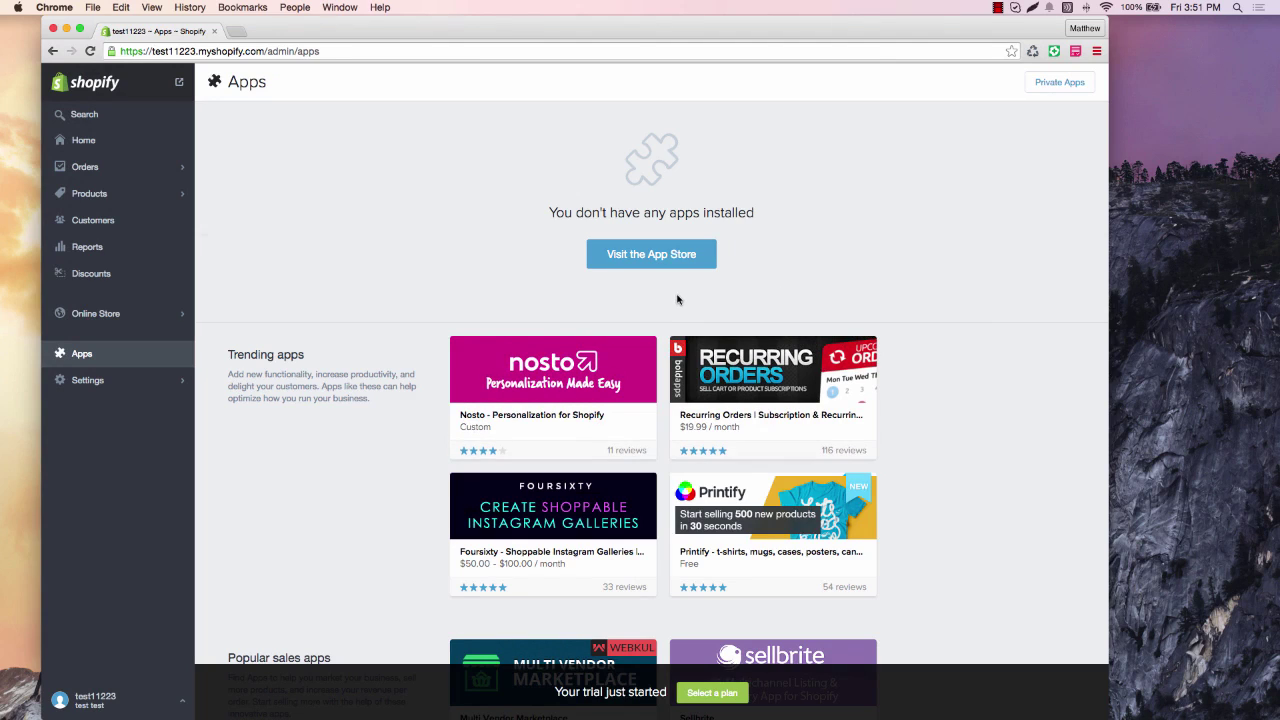